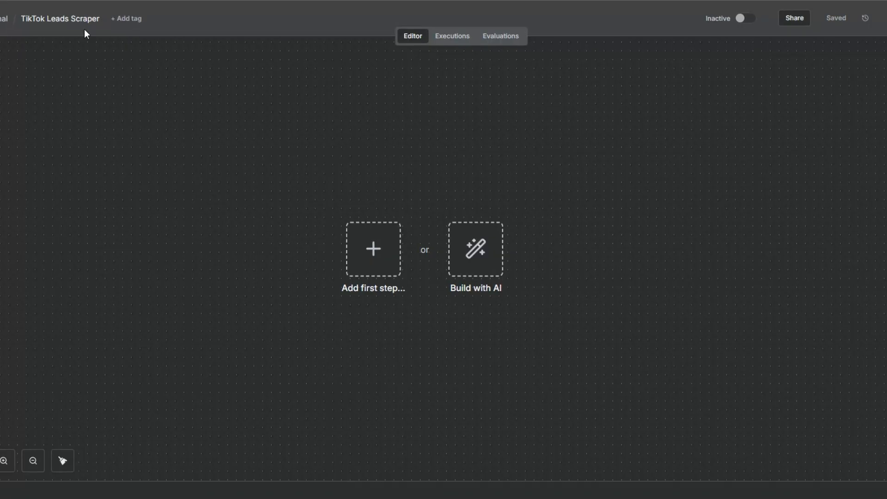
- Add a manual trigger as the workflow's first node and shift it toward the start of the canvas
left_click(365, 271)
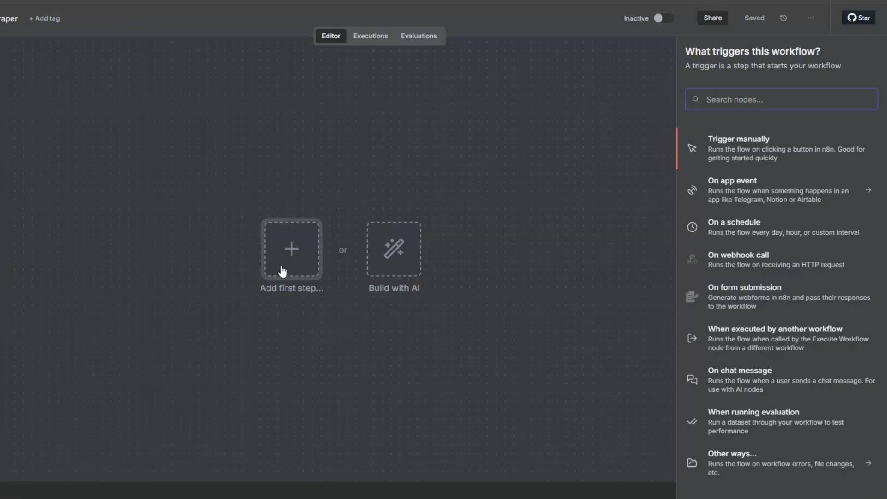
left_click(724, 147)
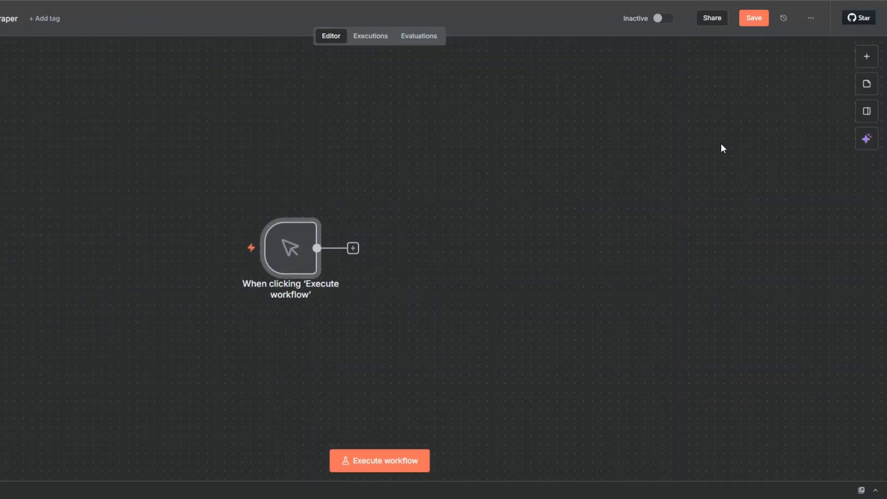
left_click_drag(295, 257, 55, 254)
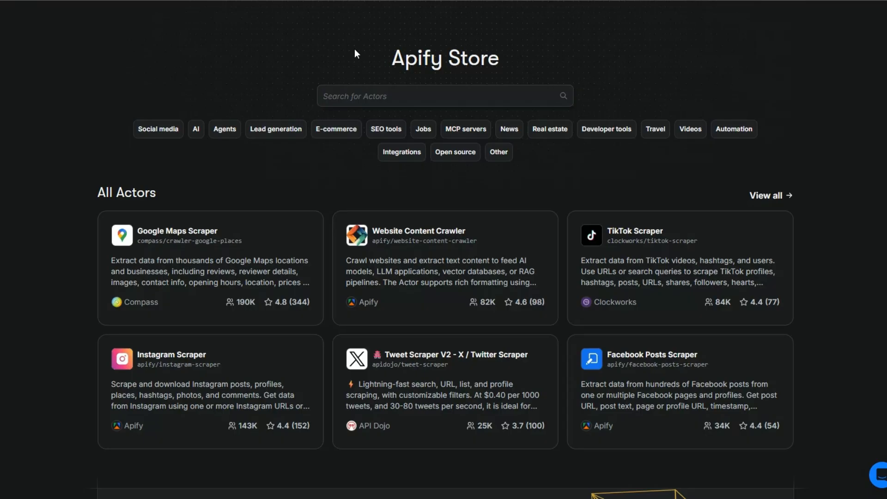
- Search the Apify Store for "tiktok email scraper"
left_click_drag(354, 48, 456, 79)
left_click(414, 97)
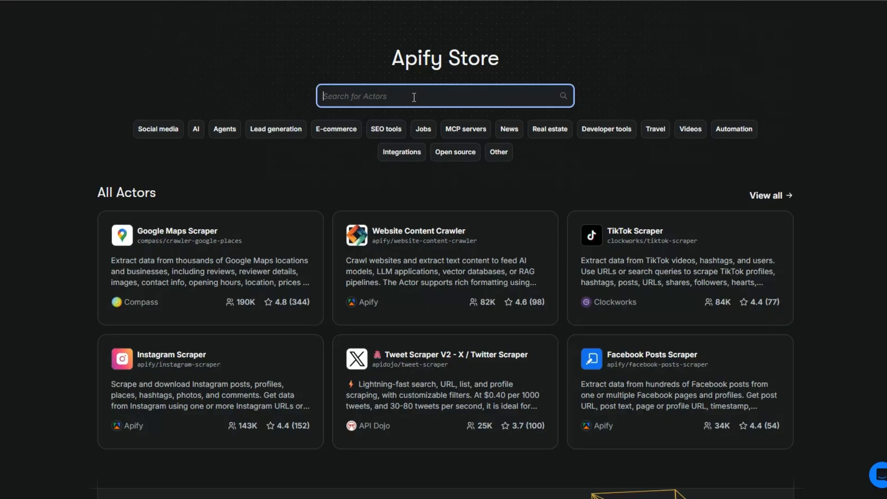
type("tikto")
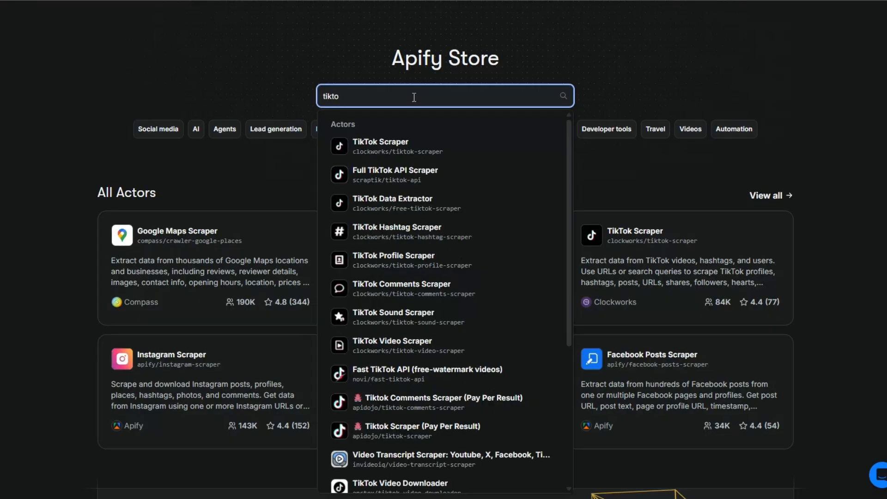
type("k email scraper")
key("Return")
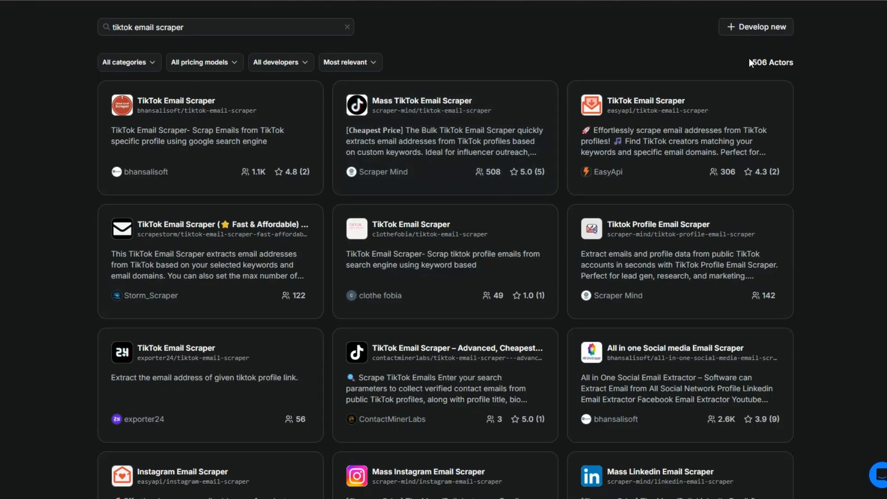
- Browse the matching Actors and open the TikTok Email Scraper by EasyApi
scroll(832, 122, "down", 15)
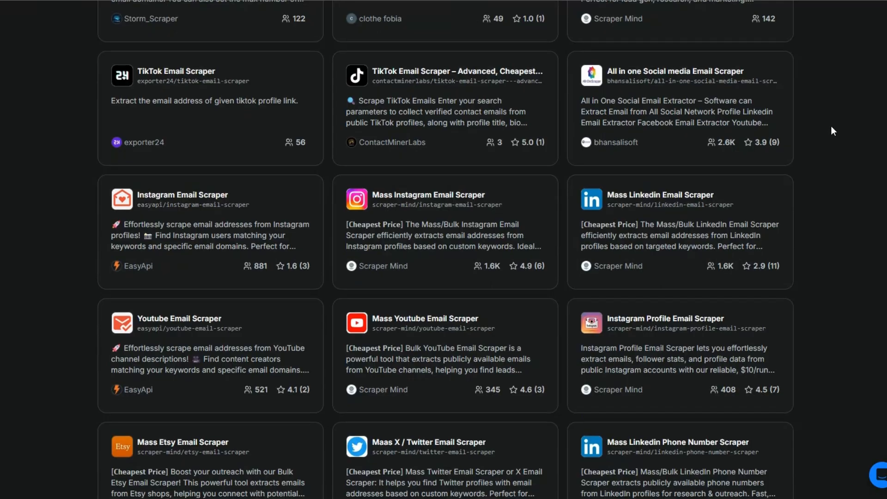
scroll(831, 126, "up", 15)
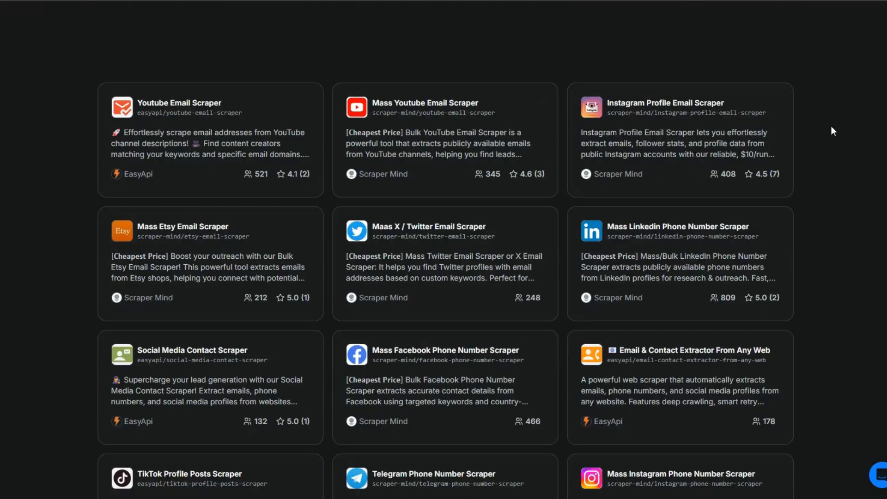
scroll(831, 127, "up", 3)
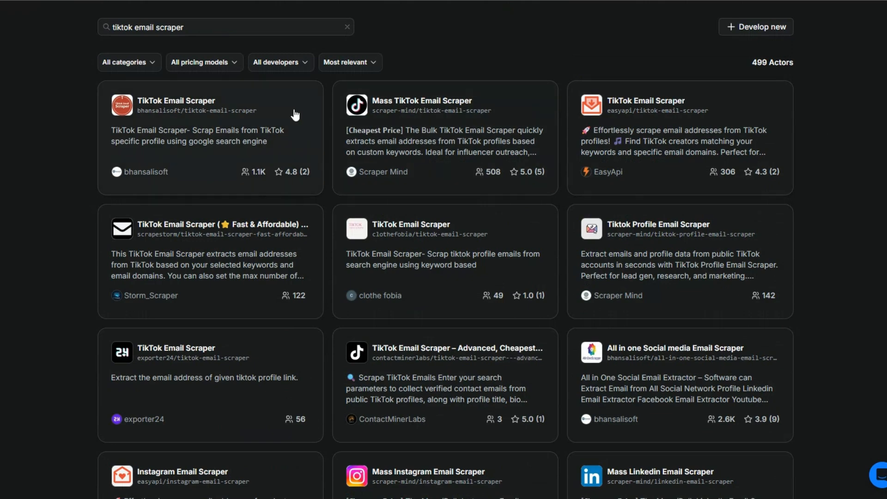
left_click(650, 108)
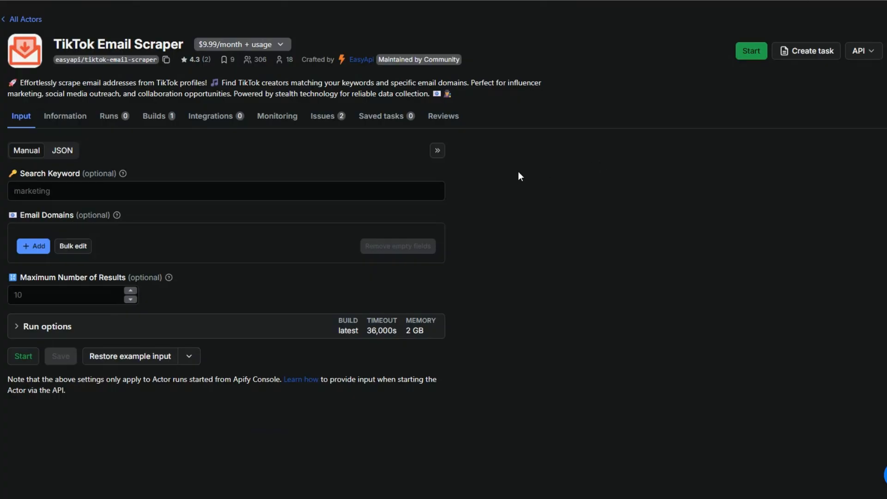
- Set the scraper's search keyword to "marketing" and its maximum number of results to 10
left_click(94, 191)
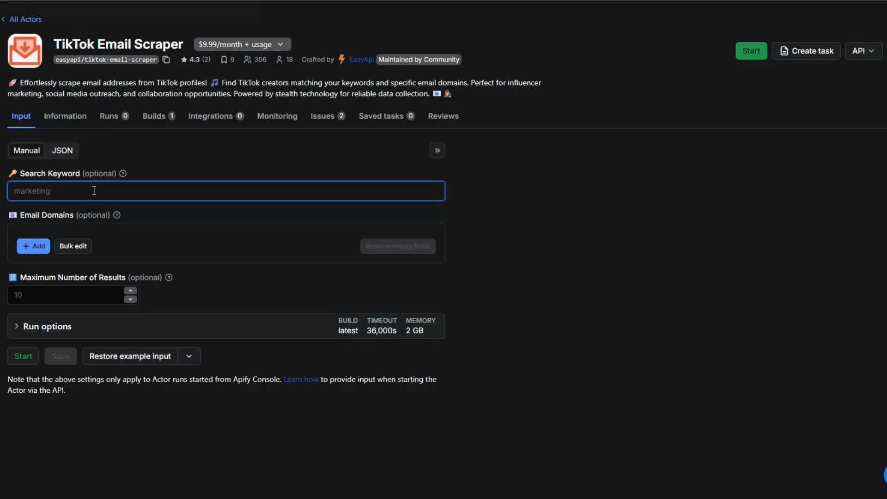
left_click(41, 298)
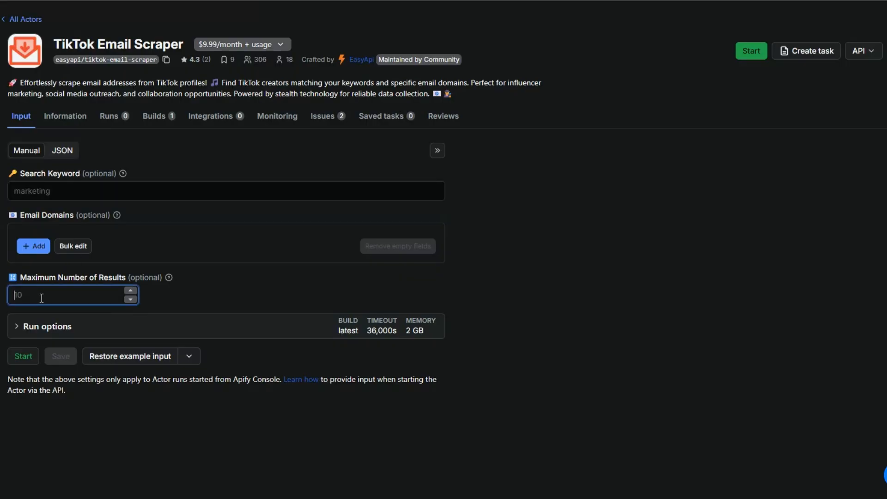
left_click(33, 186)
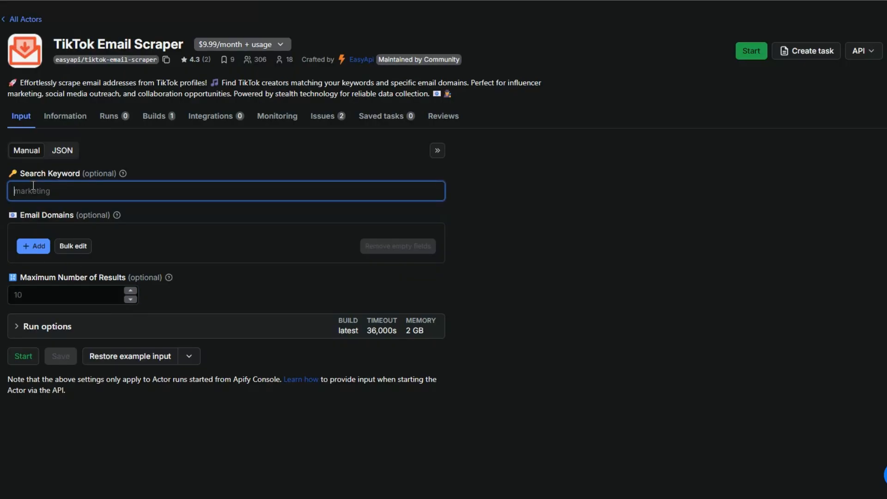
type("marke")
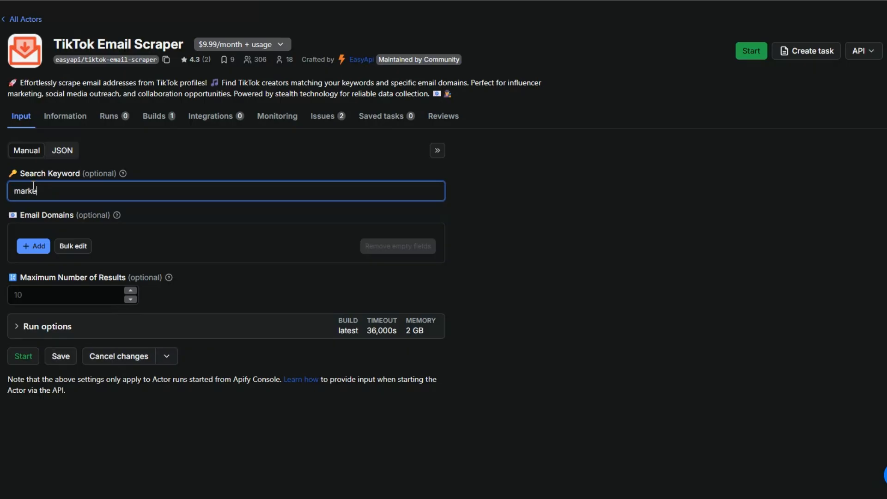
type("ting")
left_click(39, 291)
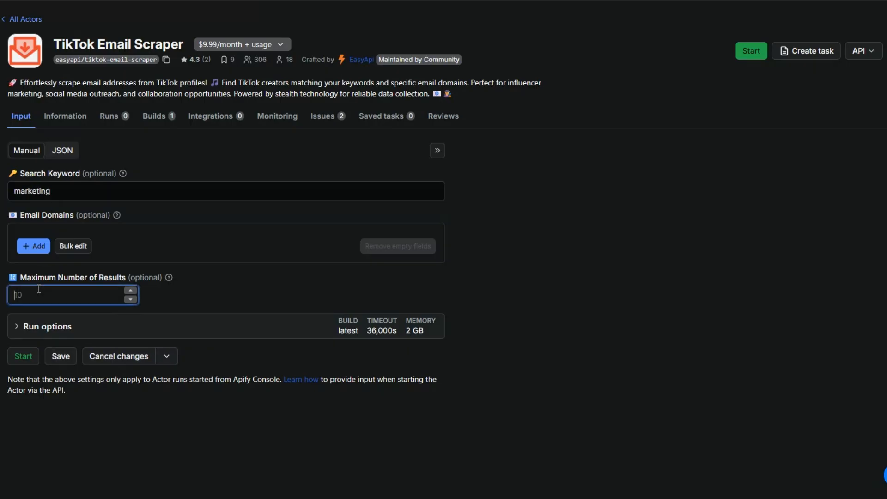
type("10")
left_click(41, 416)
- Rent the TikTok Email Scraper with its free trial and start a run
left_click(24, 355)
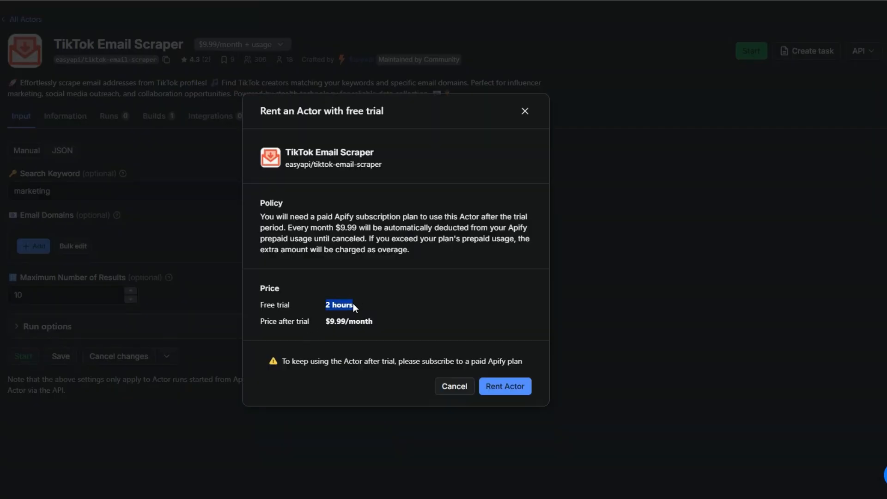
left_click(502, 386)
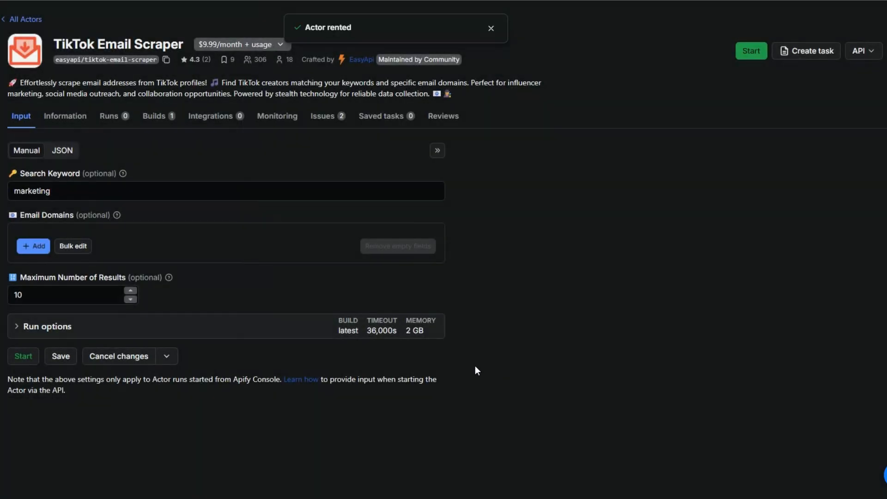
left_click(32, 357)
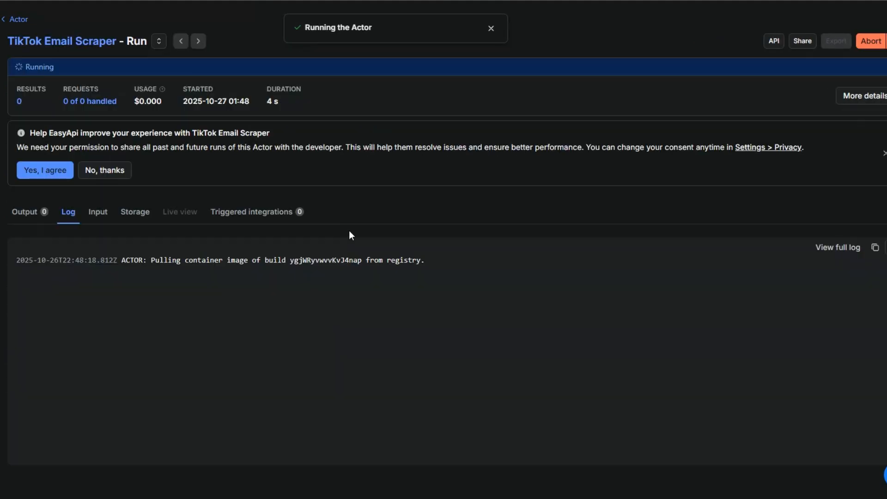
- Open the run's output and review the scraped emails, keywords, text, titles and profile URLs
left_click(29, 216)
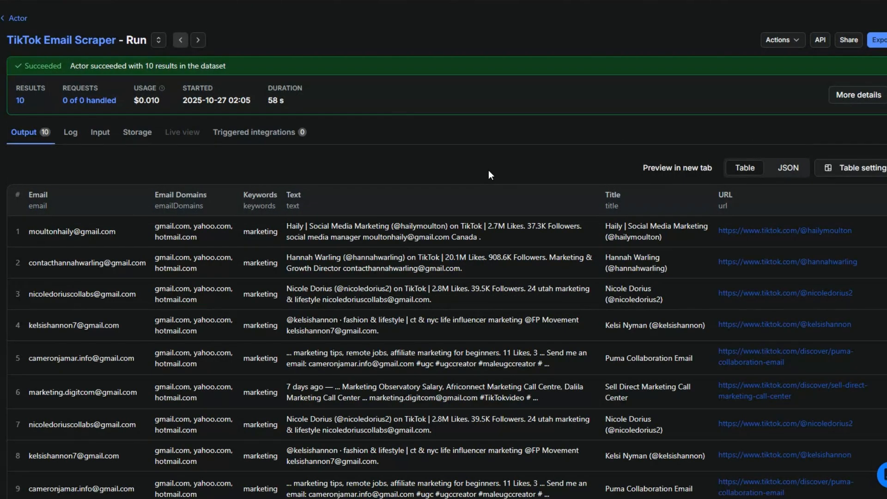
scroll(266, 174, "down", 2)
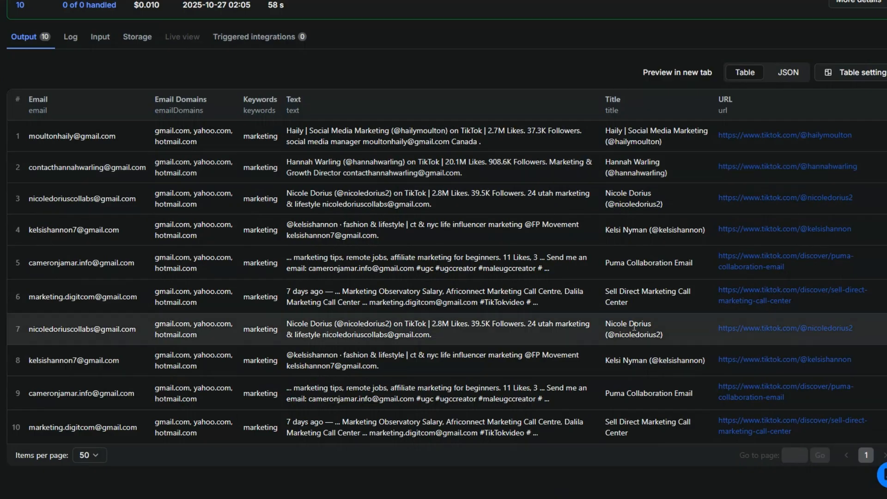
scroll(773, 275, "up", 2)
scroll(773, 276, "down", 1)
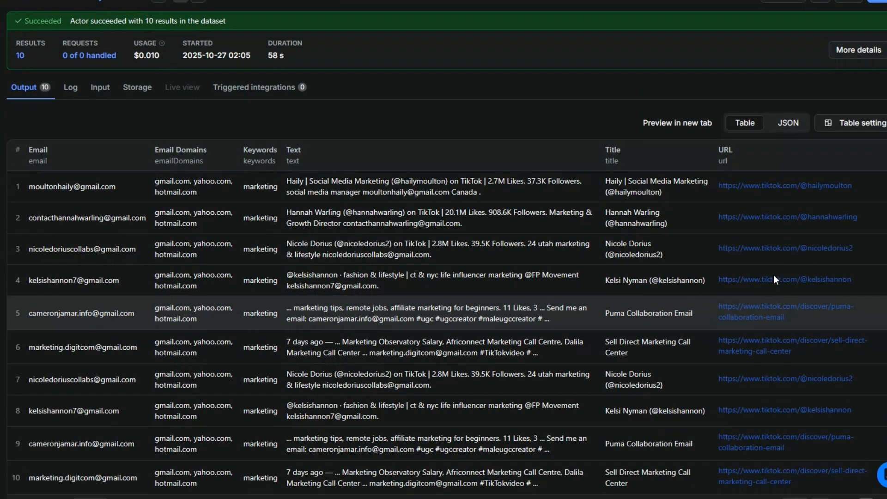
scroll(768, 291, "up", 1)
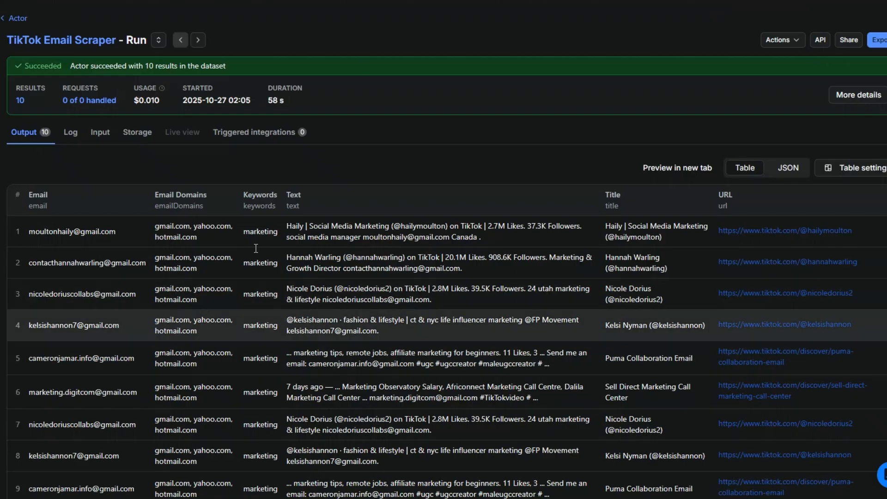
scroll(255, 321, "down", 2)
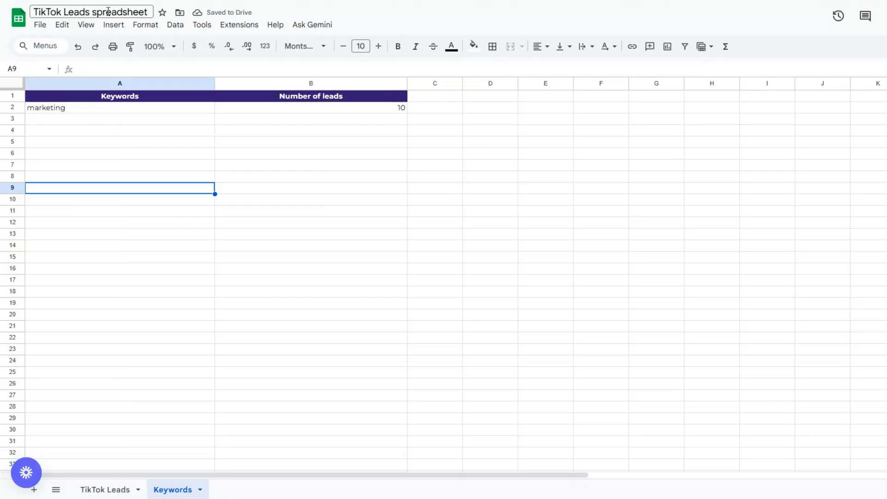
- In Google Sheets, check the keyword and number-of-leads cells on the Keywords sheet of the TikTok Leads spreadsheet
left_click(143, 132)
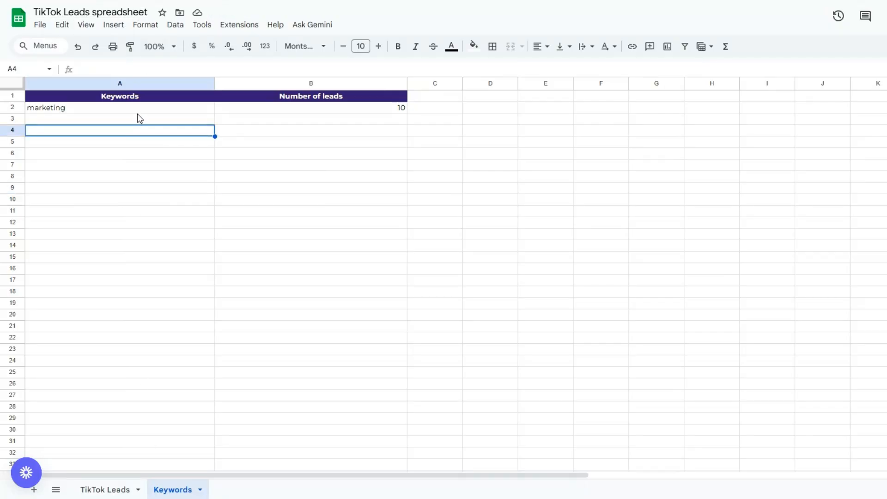
left_click(185, 110)
left_click(273, 111)
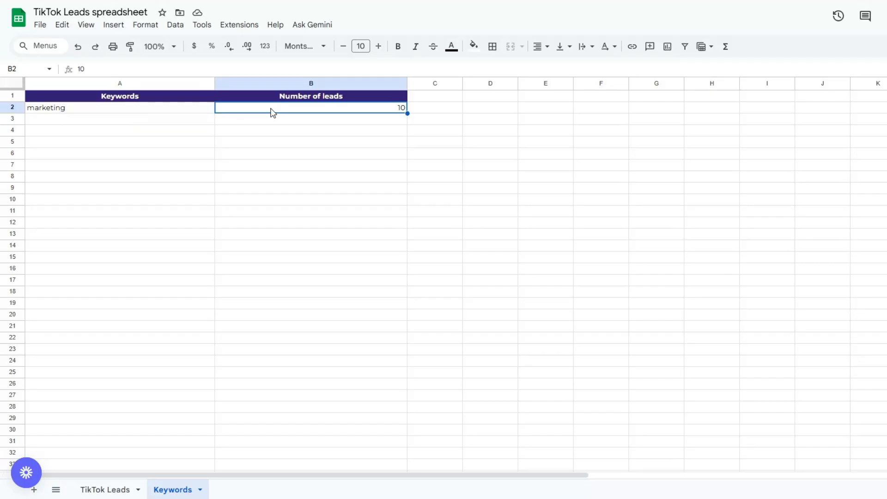
left_click(204, 134)
left_click(271, 134)
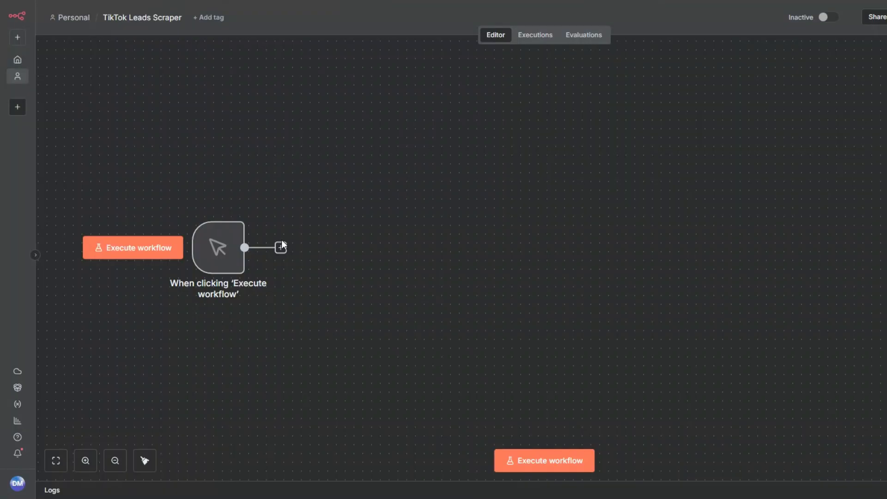
- Back in n8n, add a Google Sheets "Get row(s) in sheet" node after the manual trigger
left_click(280, 248)
type("goo")
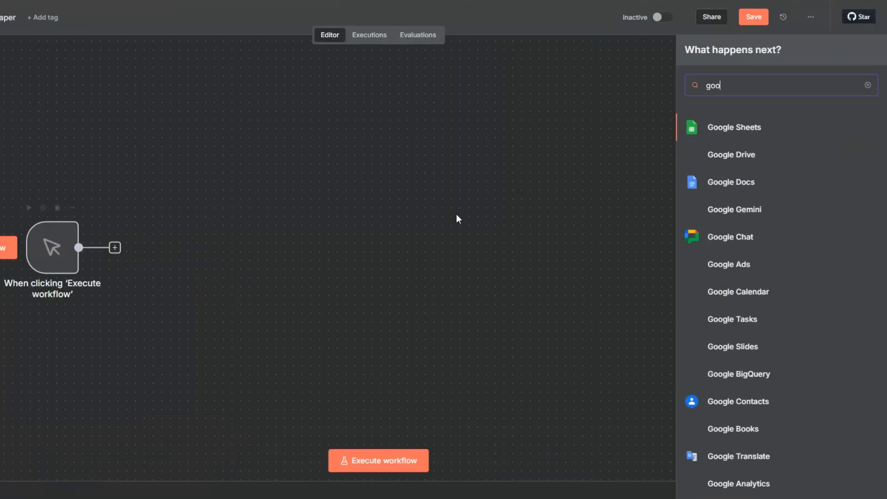
left_click(735, 128)
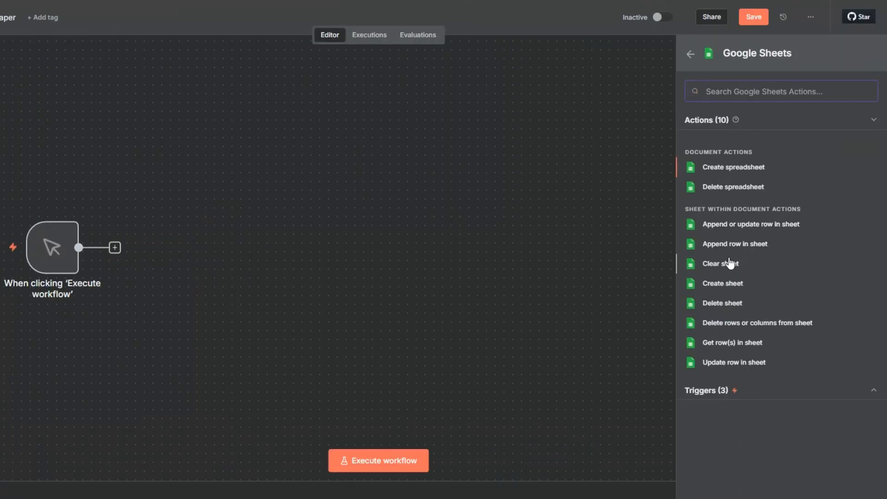
left_click(725, 345)
left_click(323, 90)
left_click(320, 141)
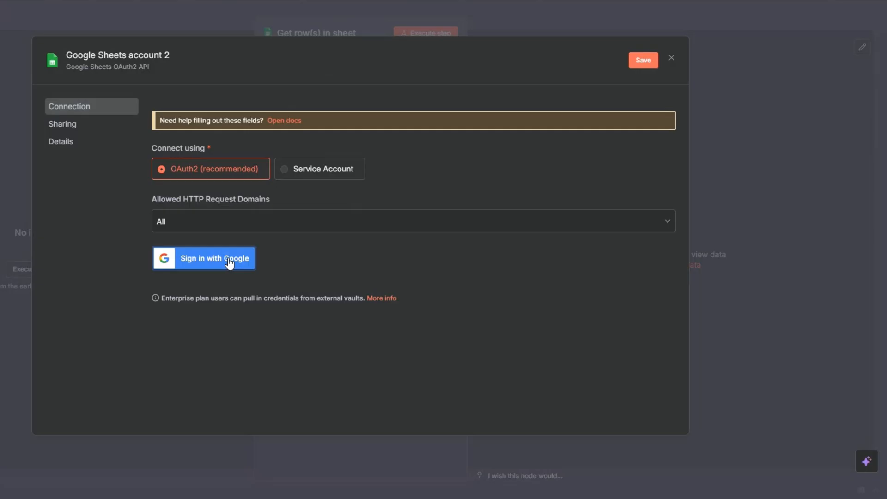
left_click(671, 59)
left_click(392, 272)
- Point the node to the Keywords sheet of the TikTok Leads spreadsheet document and execute it to fetch the rows
left_click(337, 197)
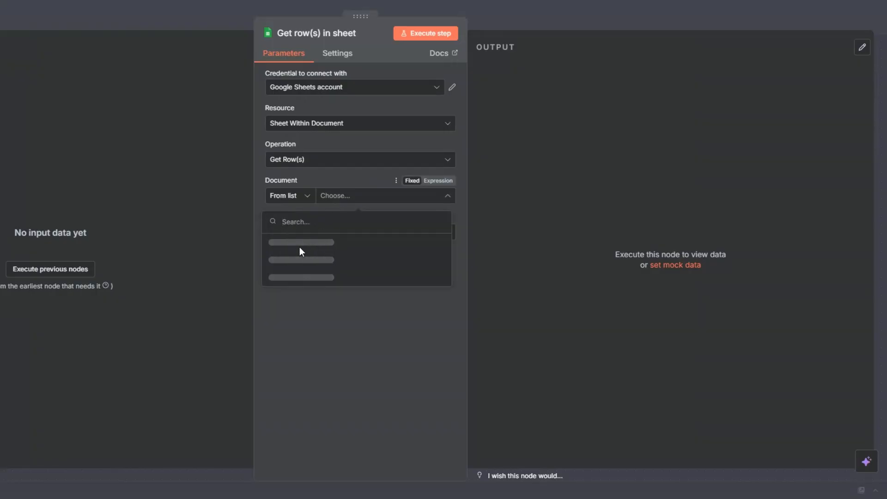
left_click(315, 240)
left_click(323, 232)
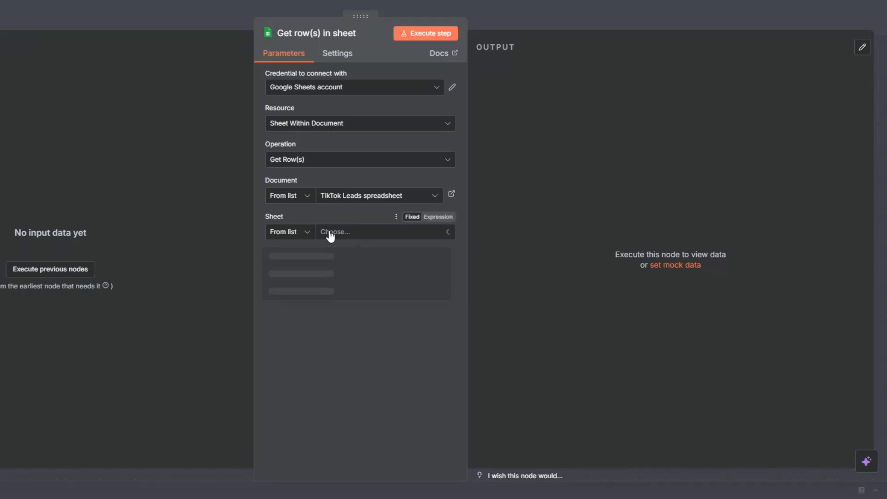
left_click(282, 278)
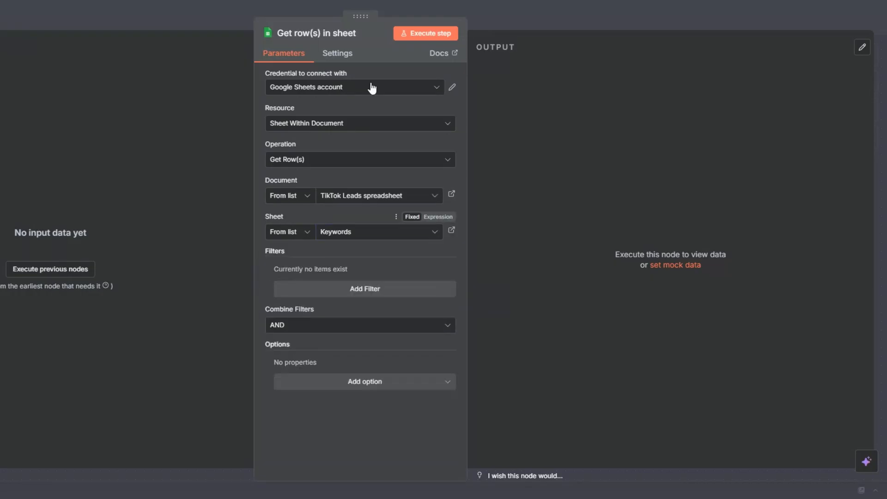
left_click(418, 34)
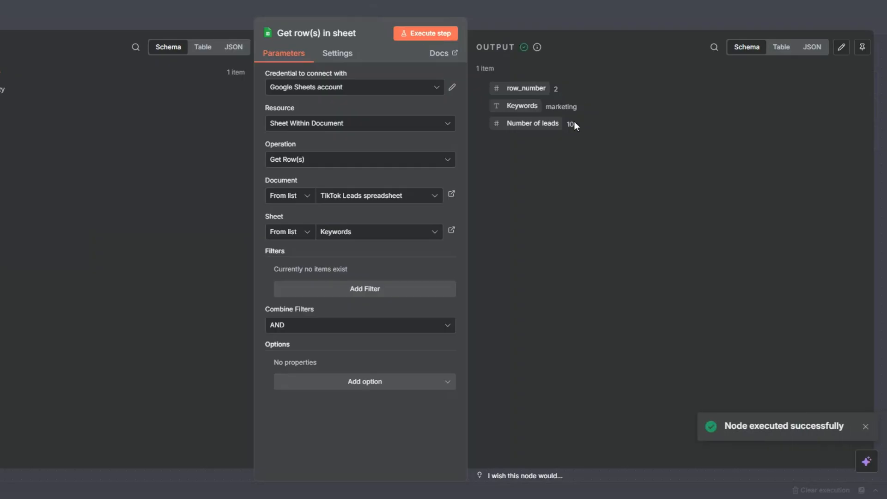
key("Escape")
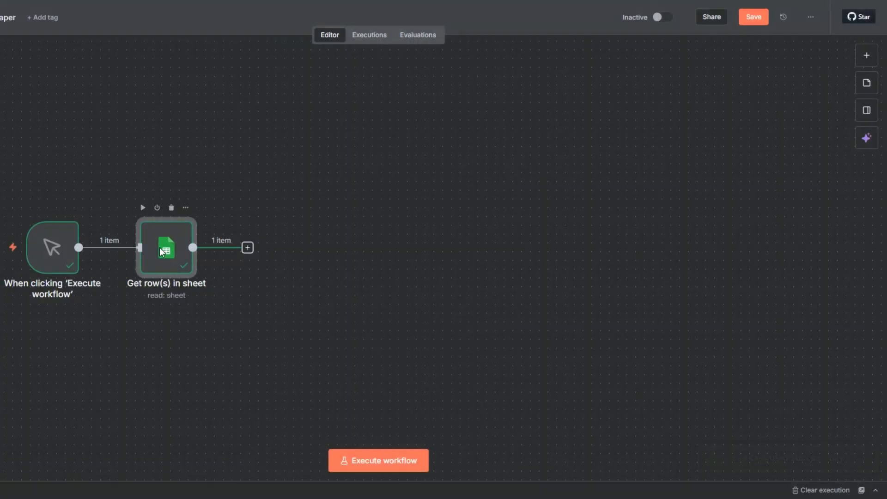
- Rename the Google Sheets node "Get Keywords" and save the workflow
key("F2")
left_click(282, 243)
left_click_drag(274, 243, 332, 241)
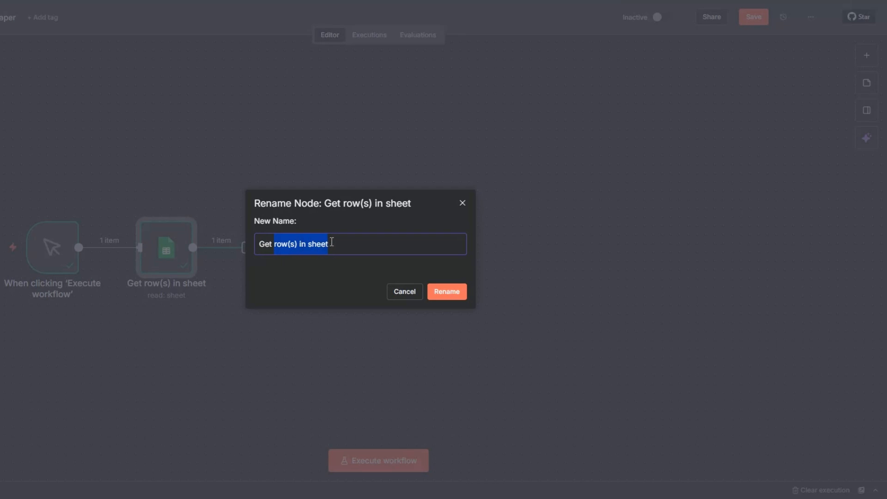
type("Keyword")
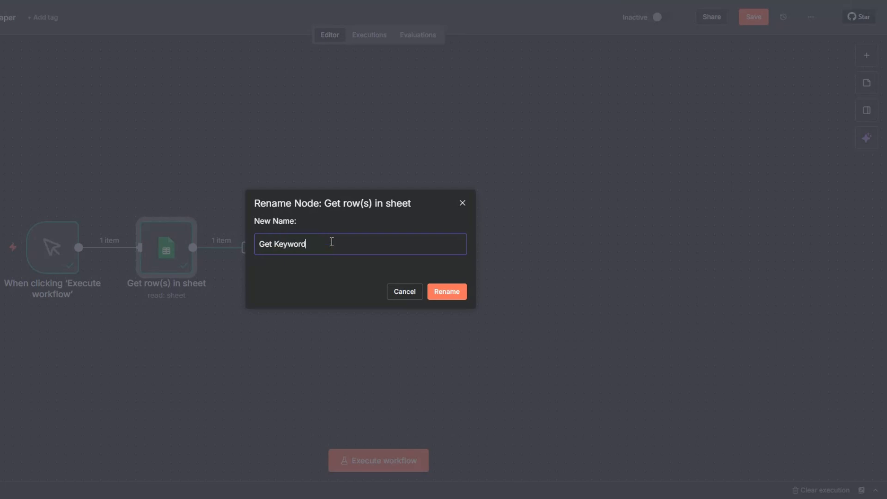
type("s")
left_click(446, 294)
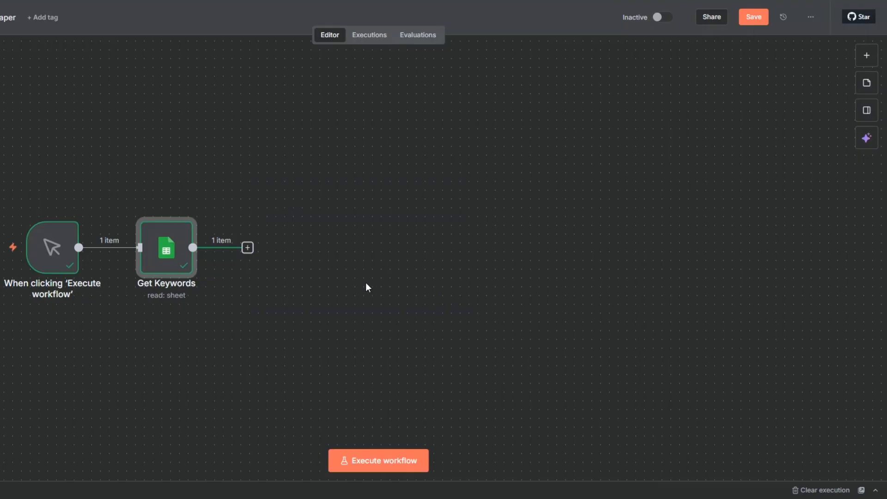
left_click(754, 17)
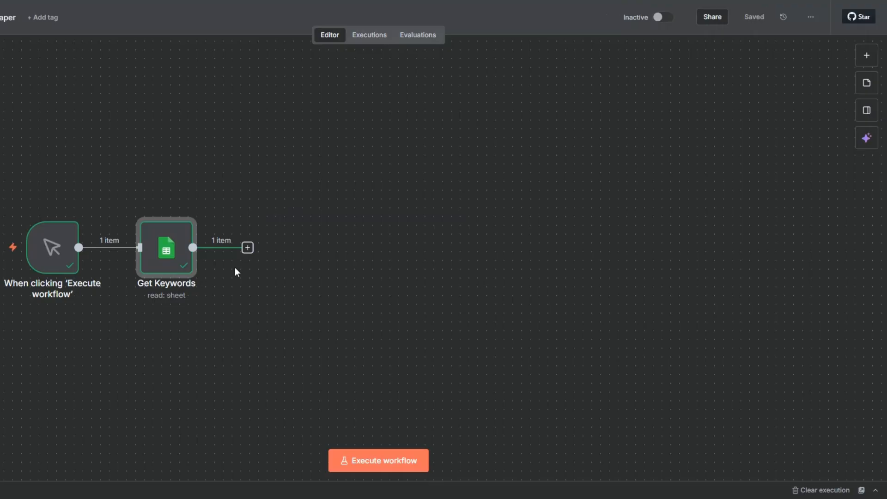
- Install the Apify node package and add its "Run an Actor" action after the Get Keywords node
left_click(248, 250)
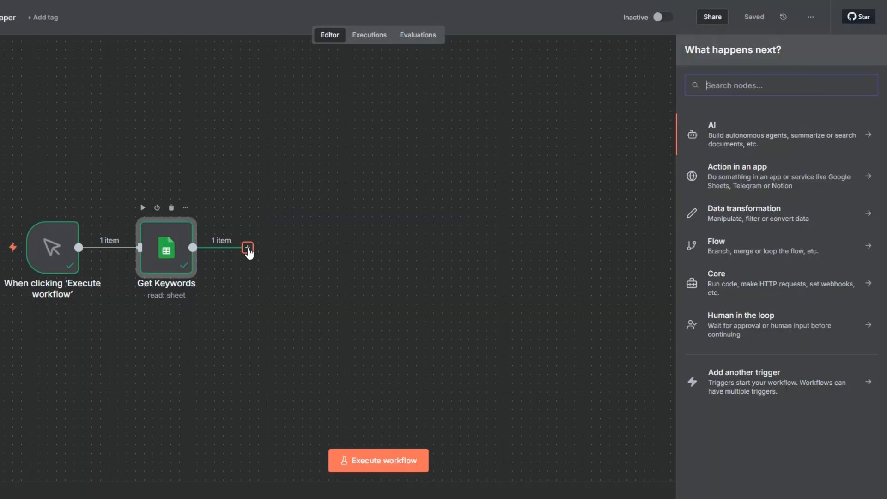
type("api")
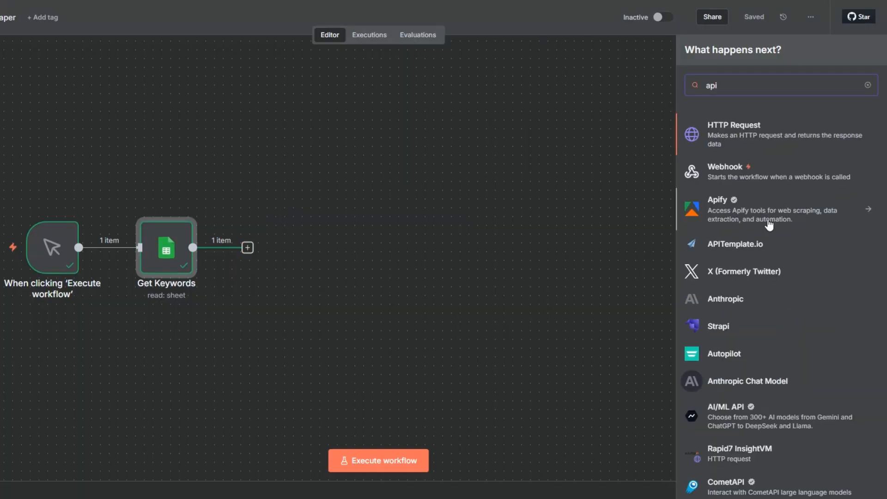
left_click(717, 203)
left_click(856, 90)
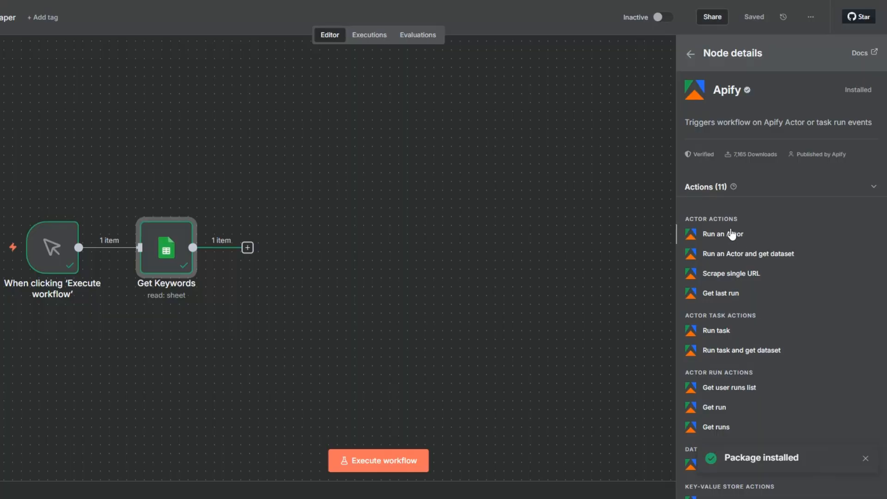
left_click(732, 235)
- Create an Apify OAuth2 credential for the Run an Actor node and connect the Apify account
left_click(324, 92)
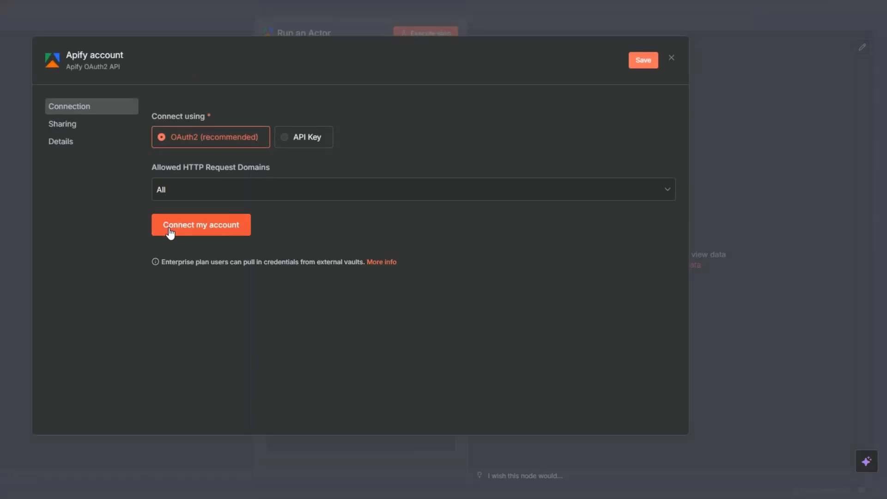
left_click(192, 232)
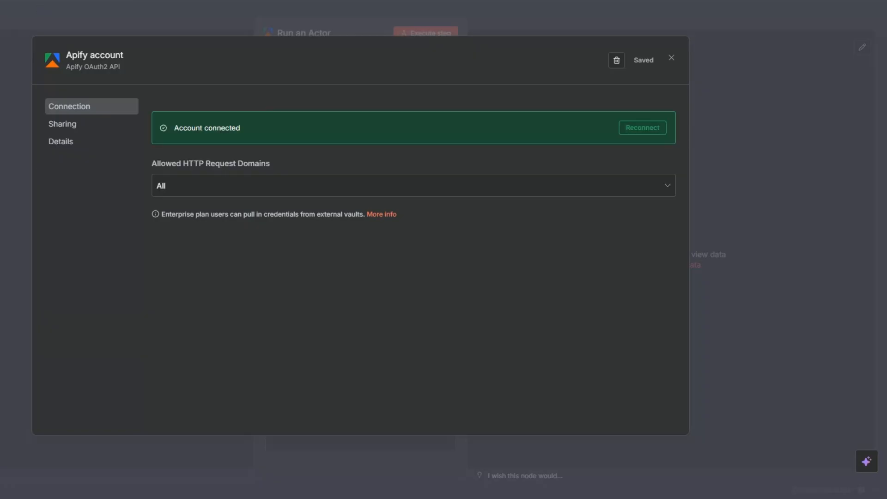
left_click(671, 60)
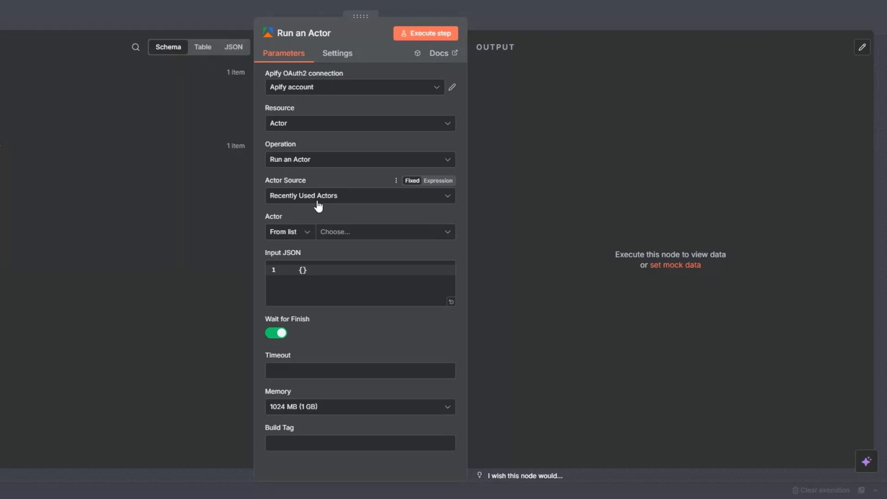
- Choose the easyapi TikTok Email Scraper as the actor and open Input JSON as an expression in the expanded editor
left_click(327, 232)
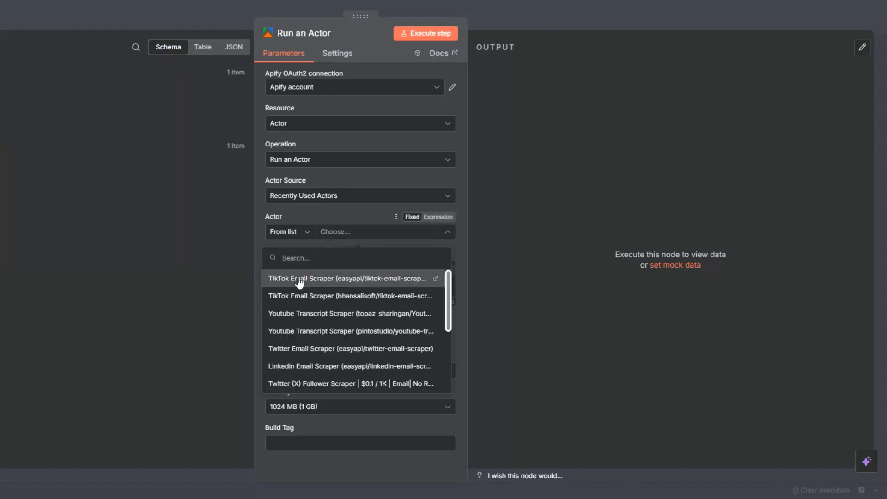
left_click(299, 280)
left_click(330, 277)
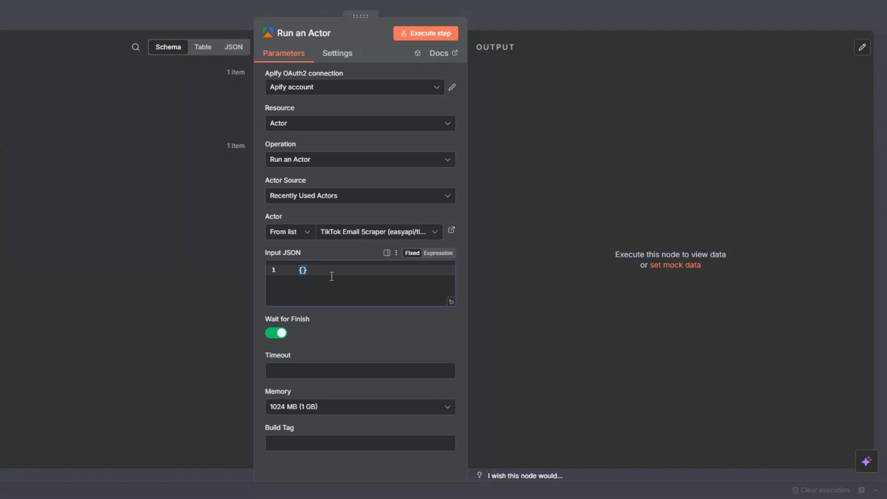
left_click(439, 253)
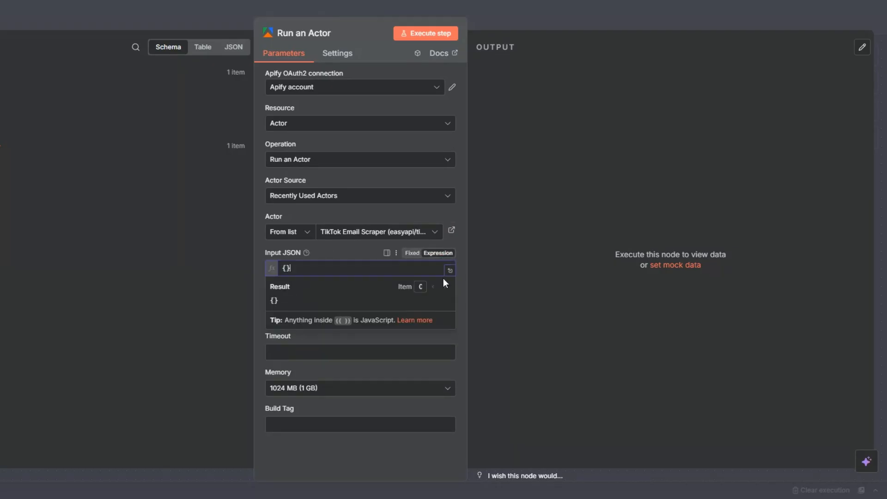
left_click(449, 271)
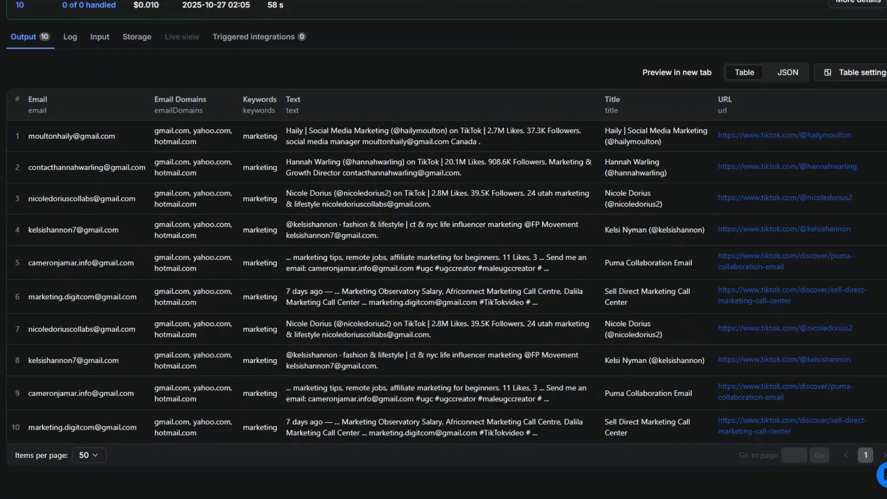
- In the Apify console, open the TikTok Email Scraper actor's input as JSON and copy all of it
scroll(268, 126, "up", 2)
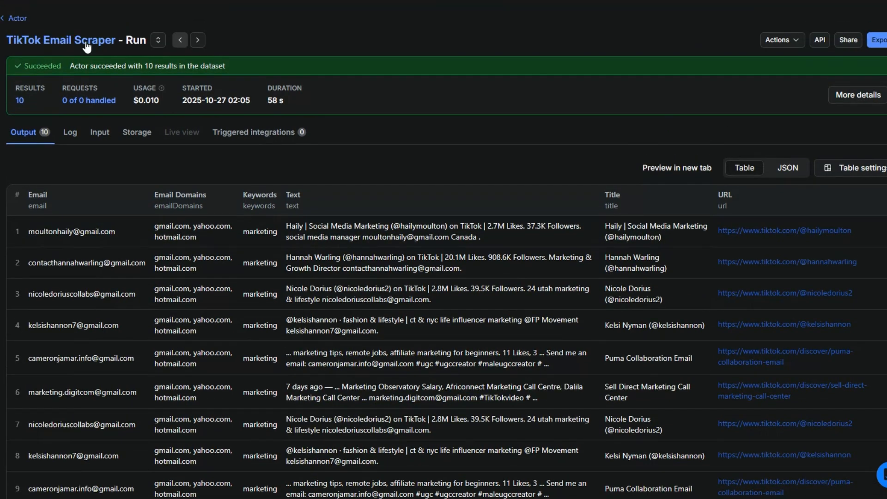
left_click(86, 42)
left_click(61, 152)
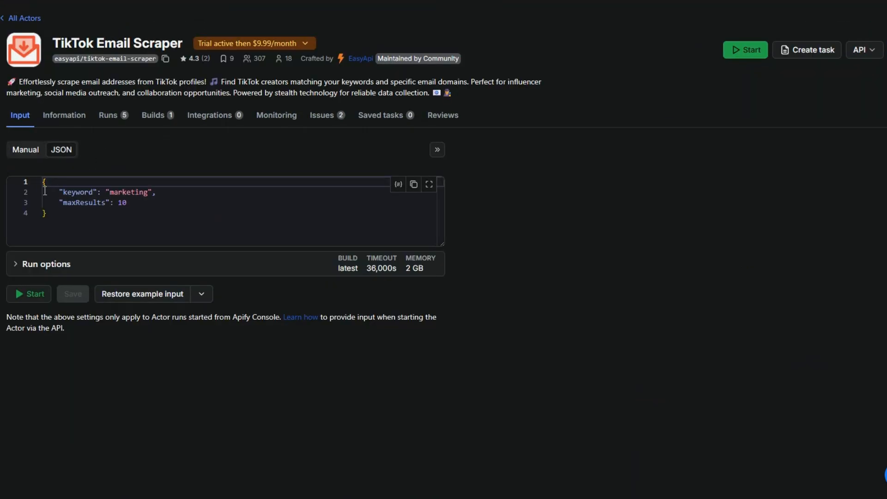
key("ctrl+a")
right_click(64, 203)
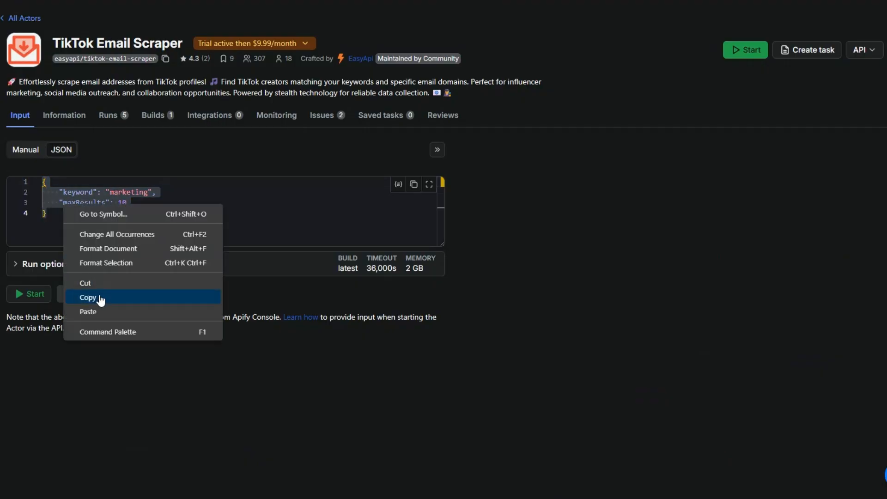
left_click(98, 240)
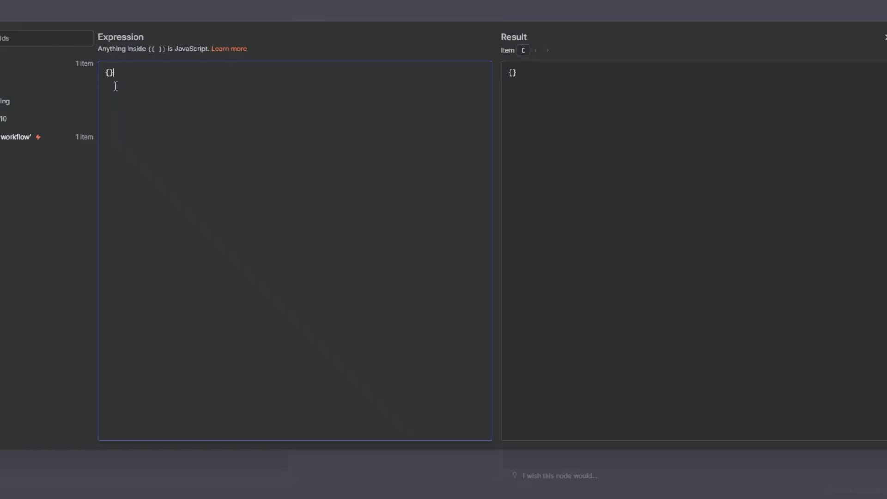
- Back in n8n, replace the expression with the copied JSON, mapping keyword to {{ $json.Keywords }} and maxResults to {{ $json['Number of leads'] }}
key("ctrl+a")
key("ctrl+v")
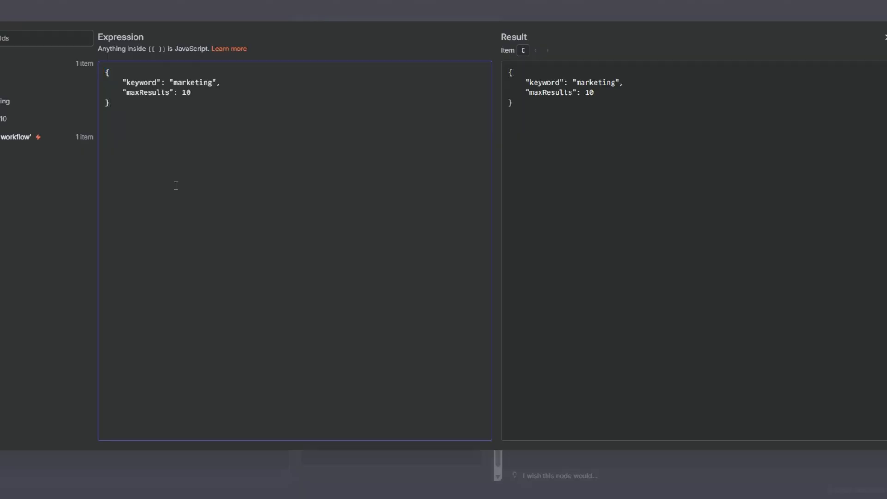
left_click_drag(314, 80, 325, 85)
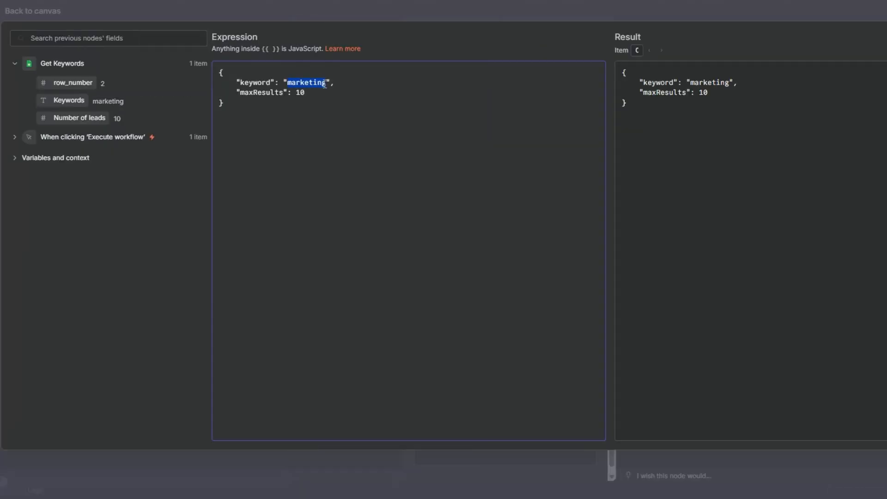
key("BackSpace")
left_click_drag(74, 101, 284, 82)
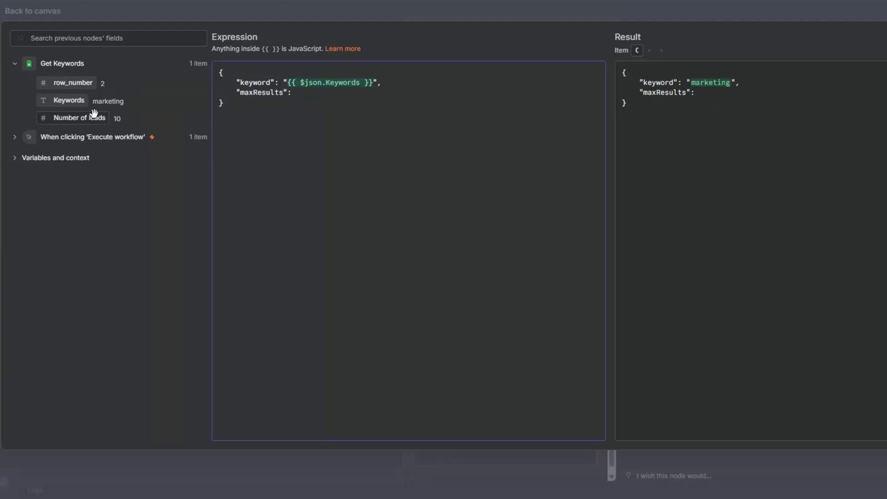
left_click_drag(93, 116, 297, 93)
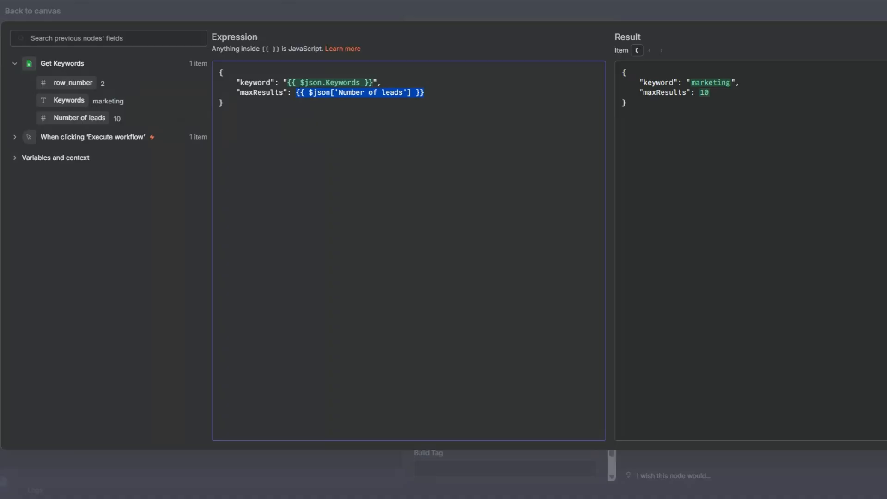
key("Escape")
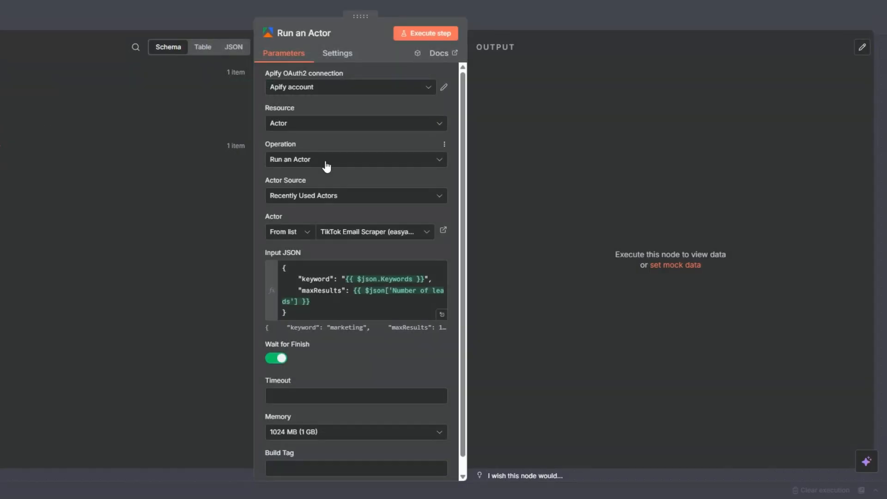
- Execute the Run an Actor step, look through its output fields and return to the canvas
left_click(417, 35)
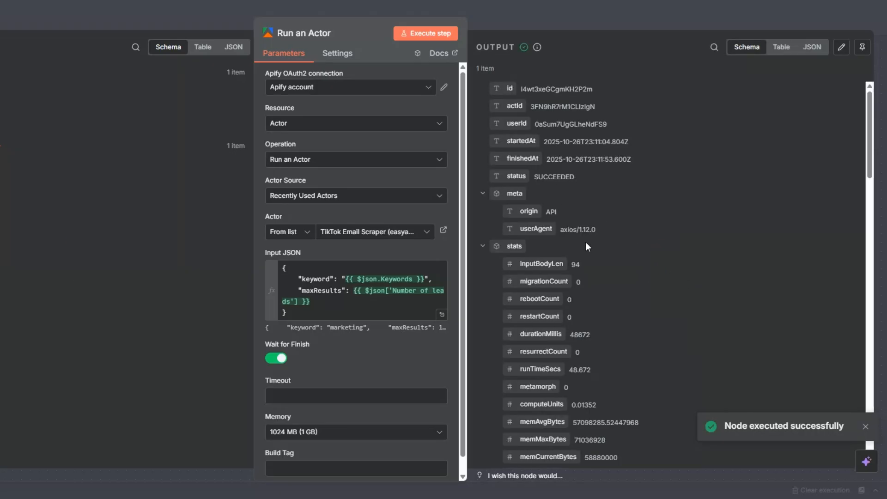
scroll(586, 242, "down", 10)
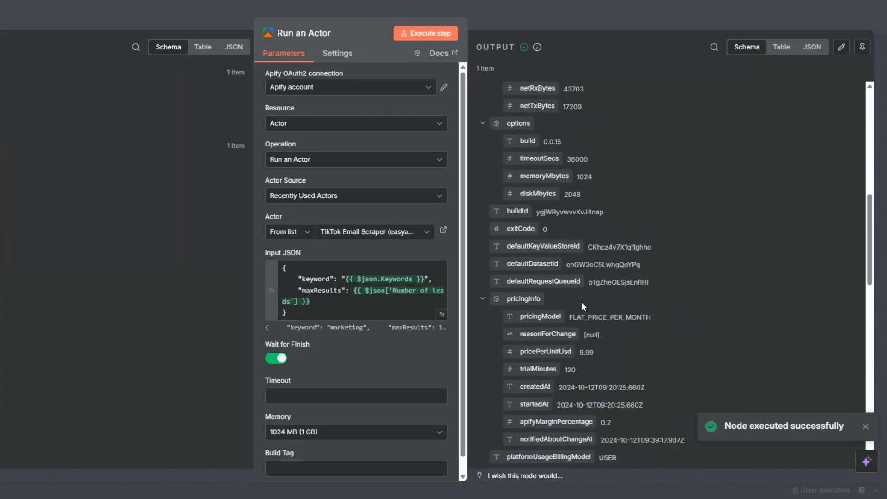
key("Escape")
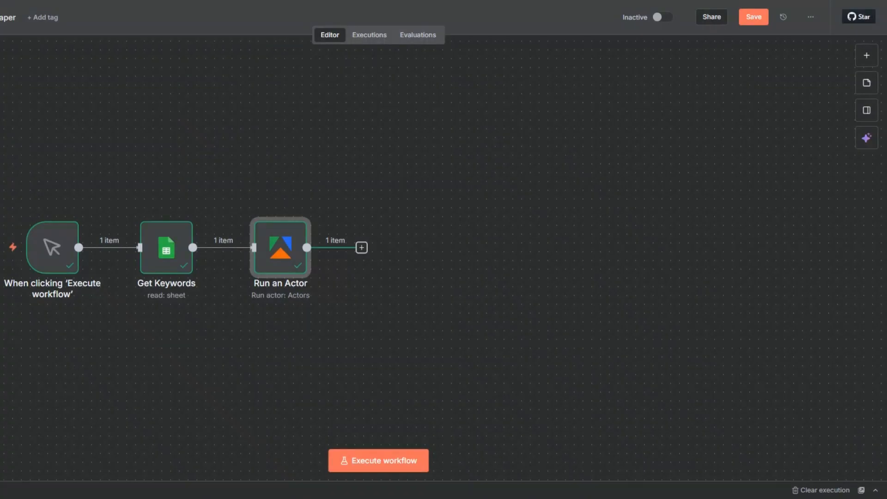
- Add an Apify "Get dataset items" node after the Run an Actor node
left_click(362, 248)
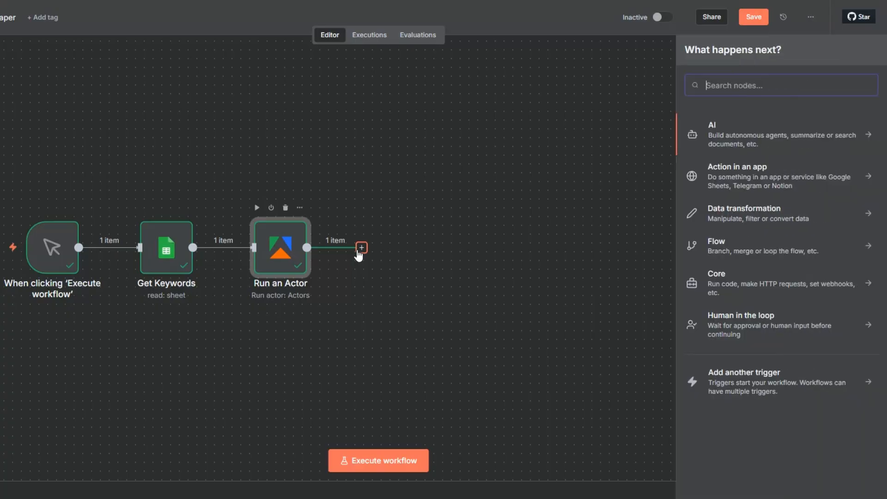
type("ap")
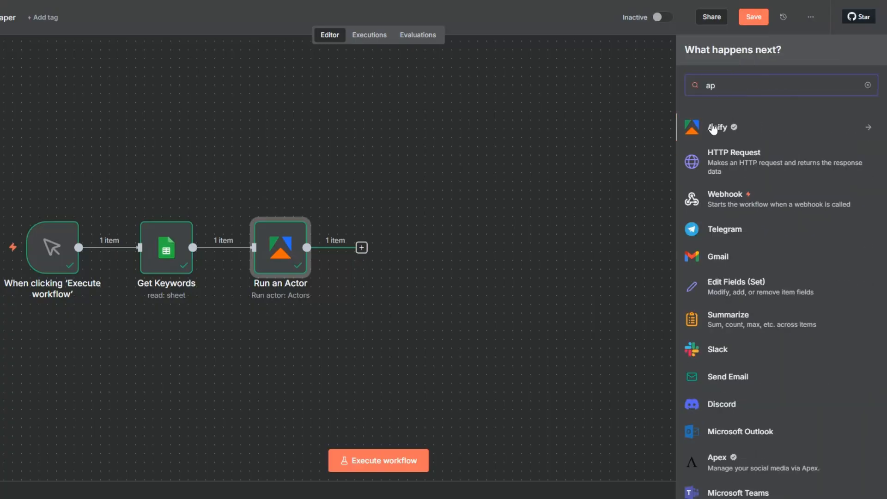
left_click(714, 129)
scroll(756, 254, "down", 2)
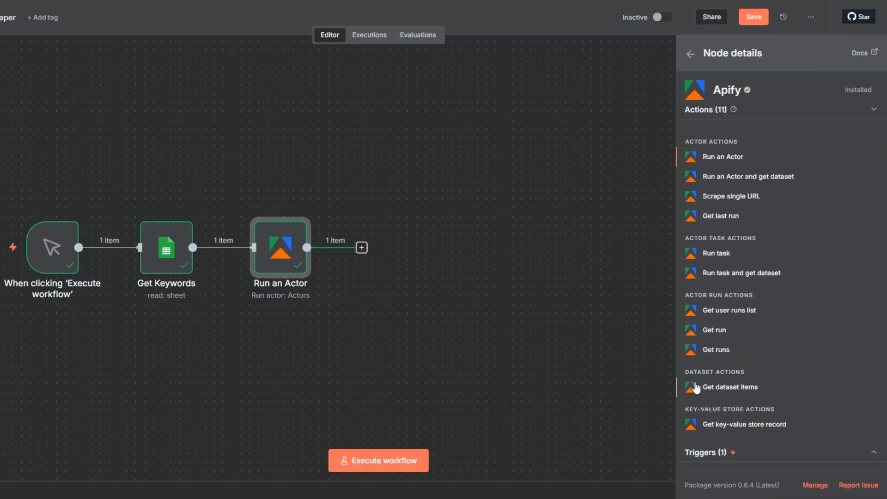
left_click(736, 382)
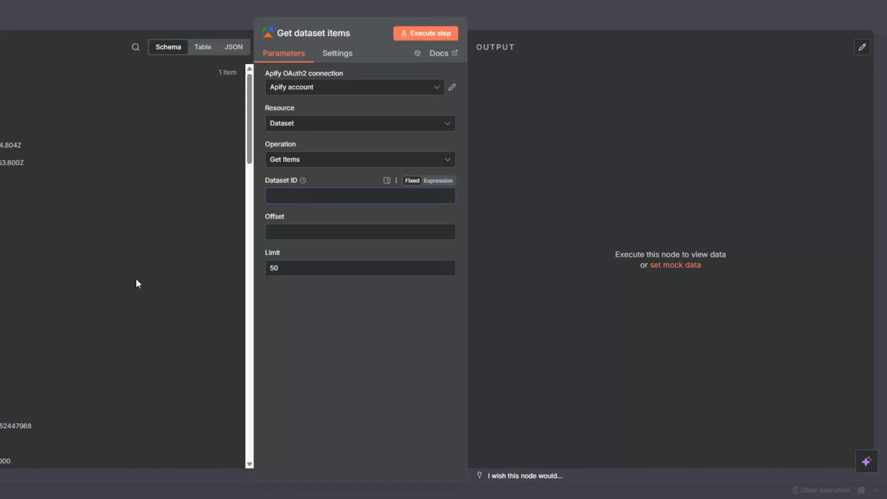
- Map the Dataset ID to {{ $json.defaultDatasetId }} from the actor run, then execute the step to fetch the items
scroll(134, 320, "down", 4)
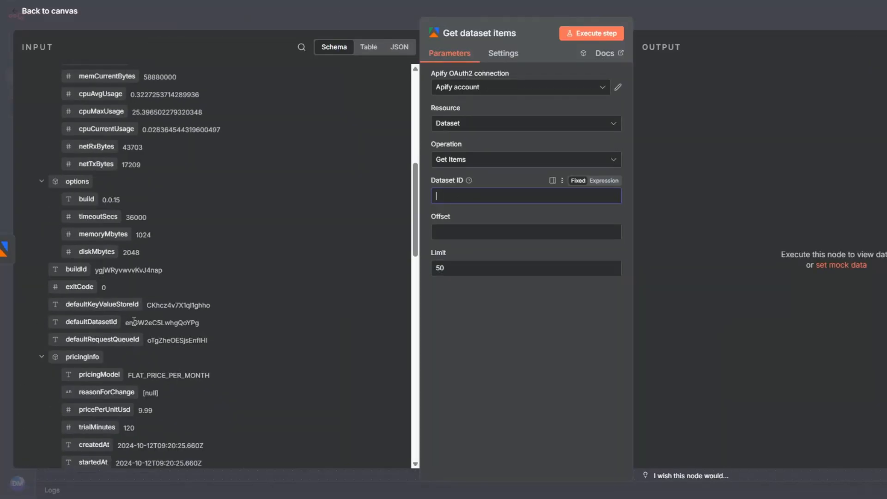
left_click_drag(92, 322, 462, 196)
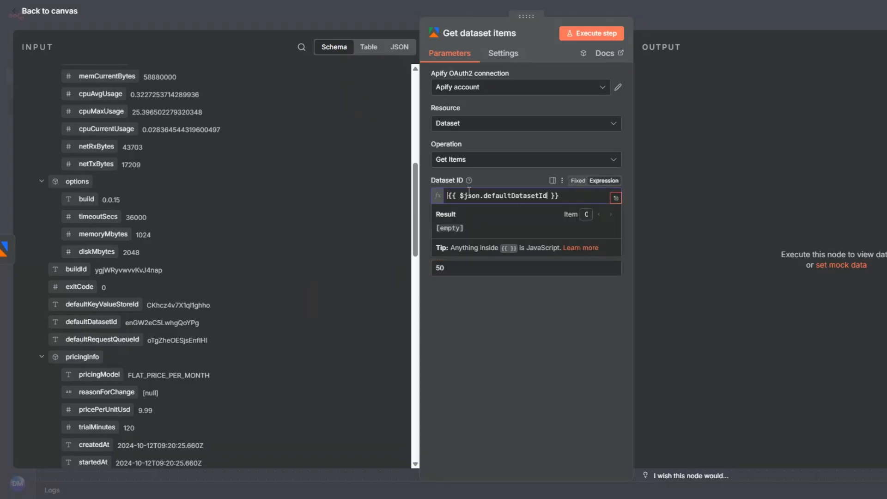
left_click(581, 33)
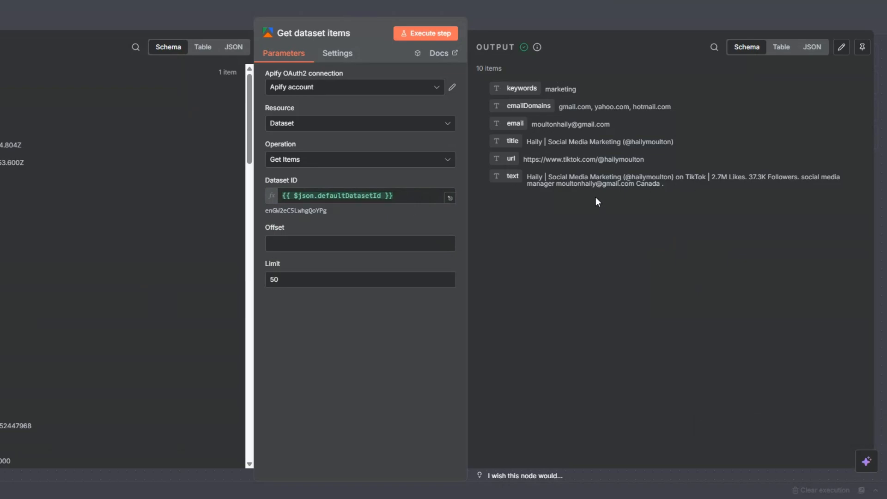
key("Escape")
- Rename the Run an Actor node "TikTok Leads Scraper"
key("F2")
type("TikTok Leads Scraper")
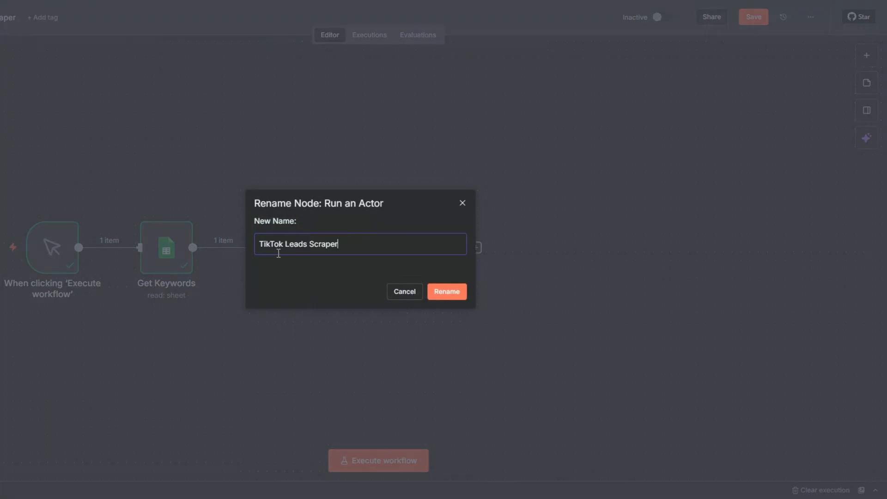
left_click(430, 284)
- Rename the Get dataset items node "Get TikTok Leads"
left_click(412, 257)
key("F2")
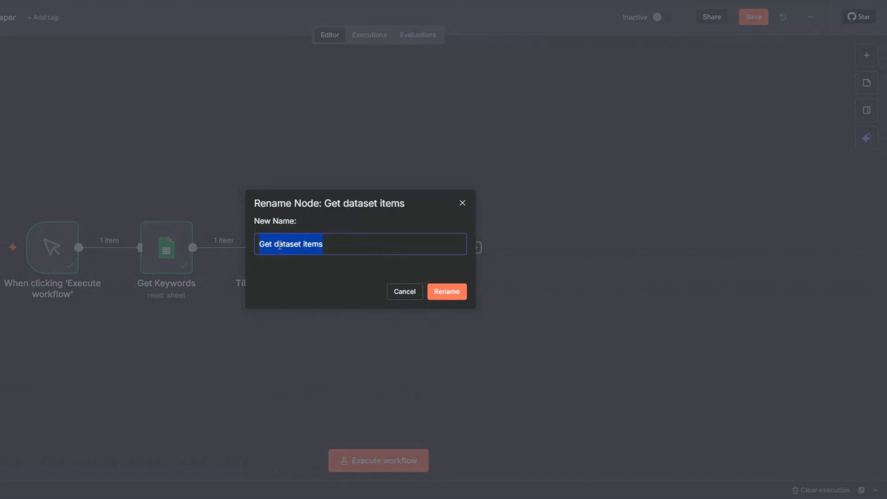
left_click(279, 244)
left_click_drag(280, 245, 332, 243)
type("Ti")
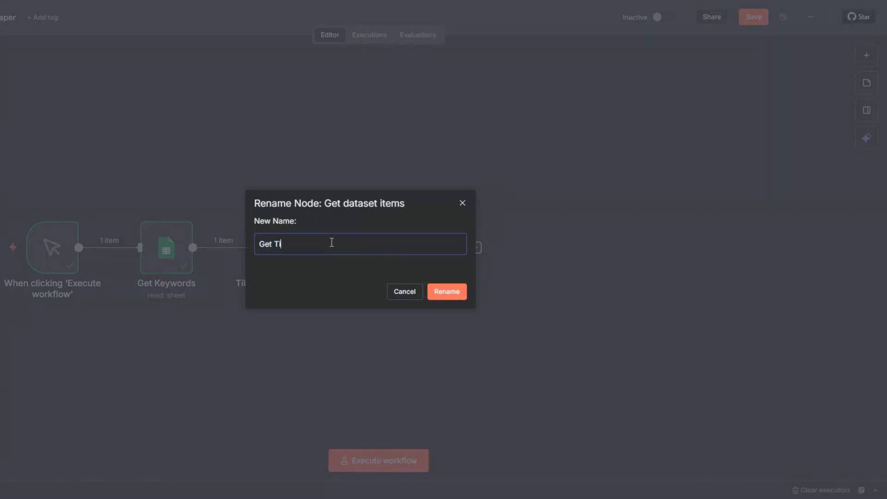
type("kTok Leads")
left_click(447, 292)
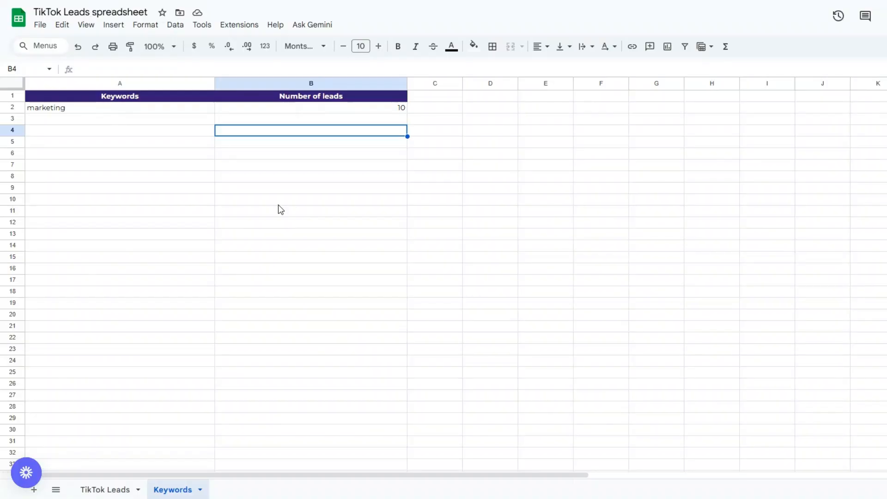
- Open the TikTok Leads sheet of the TikTok Leads spreadsheet in Google Sheets and examine its column headers
left_click(111, 491)
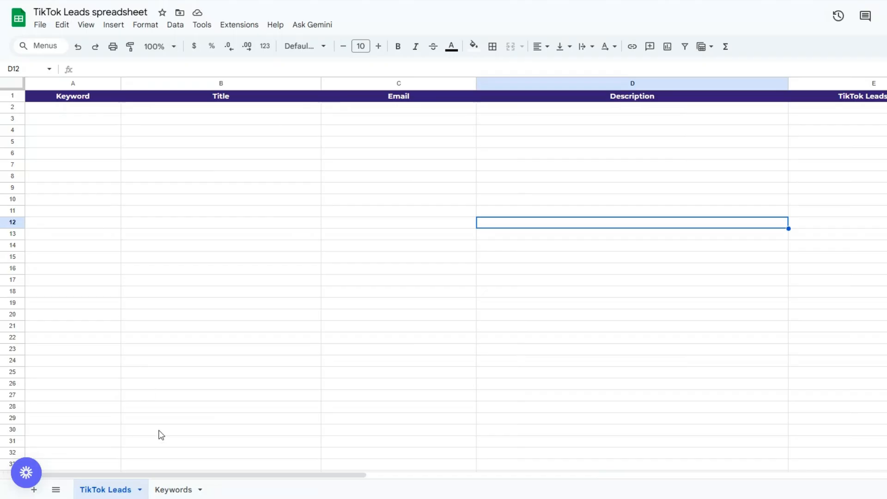
left_click(76, 213)
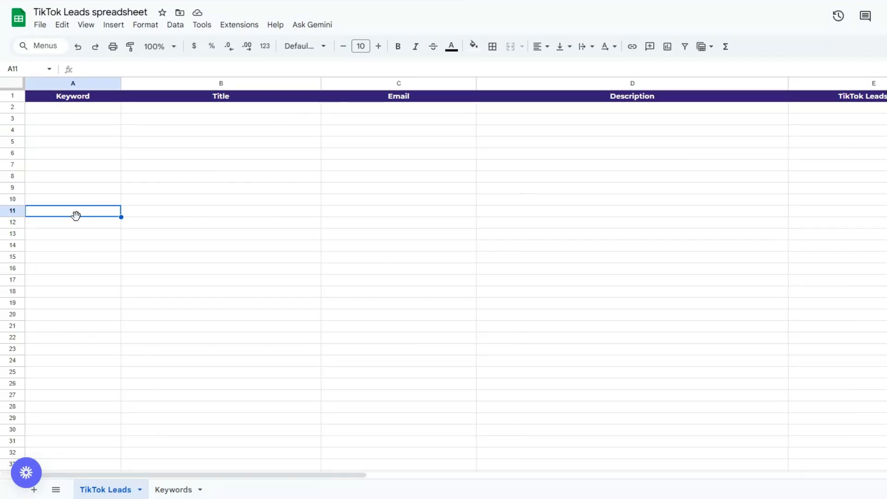
left_click(241, 180)
left_click(370, 182)
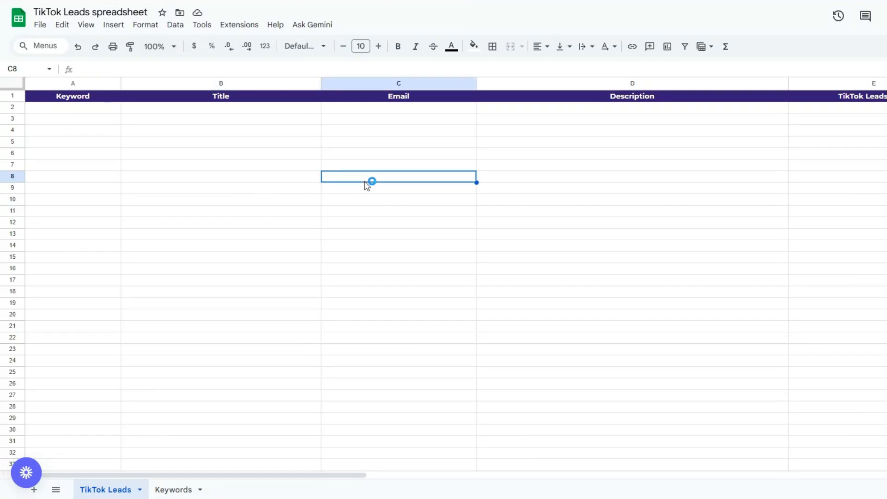
left_click(580, 180)
left_click(875, 179)
left_click(877, 224)
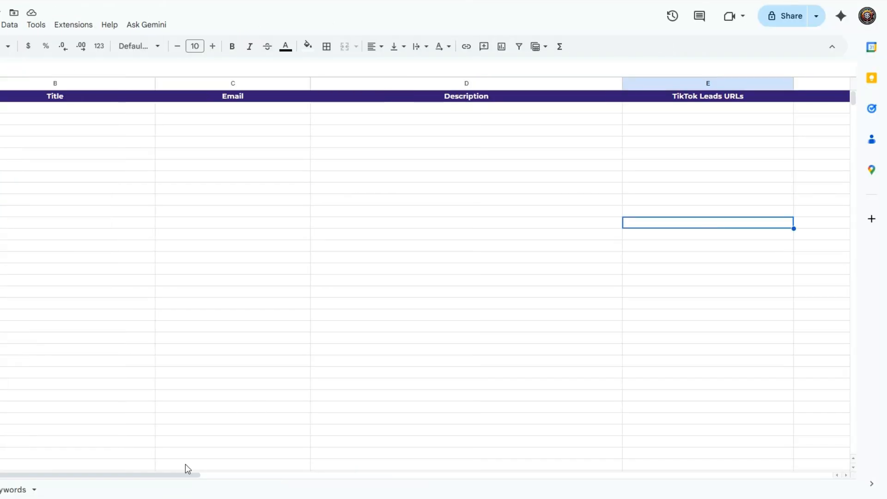
left_click_drag(185, 464, 74, 252)
left_click(74, 250)
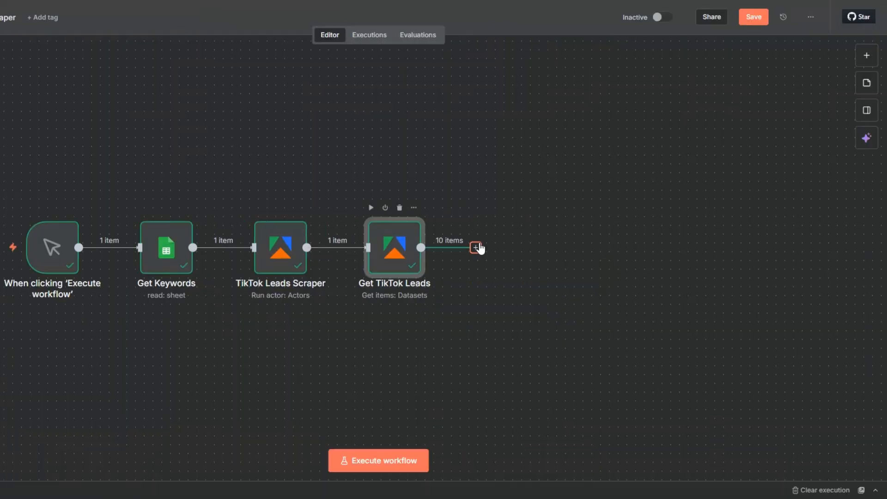
- Back in n8n, add a Google Sheets "Append row in sheet" node after the Get TikTok Leads node
left_click(643, 246)
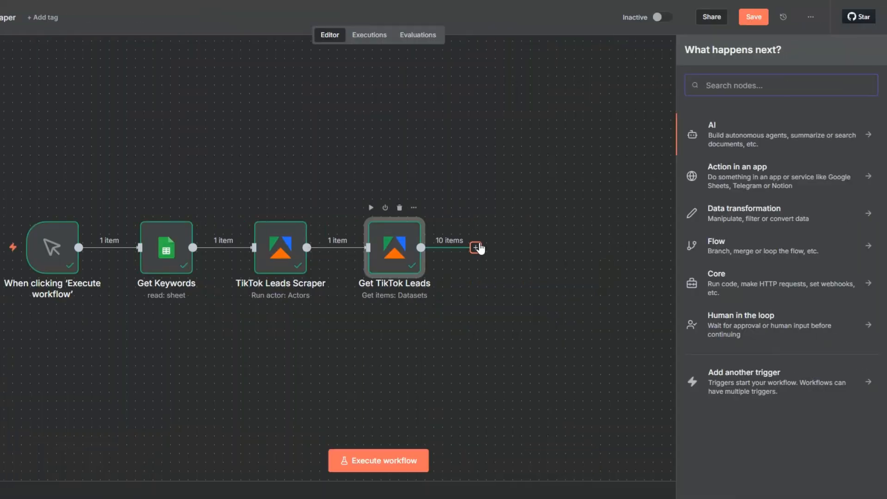
type("goo")
left_click(716, 135)
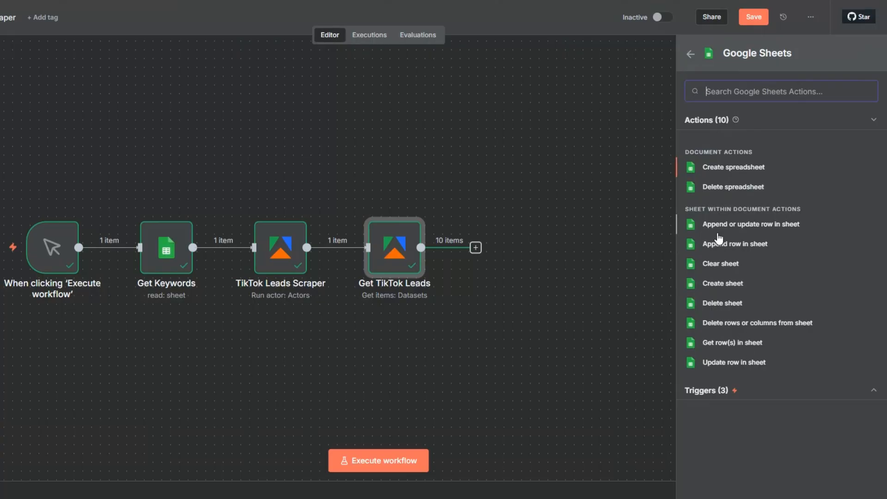
left_click(721, 244)
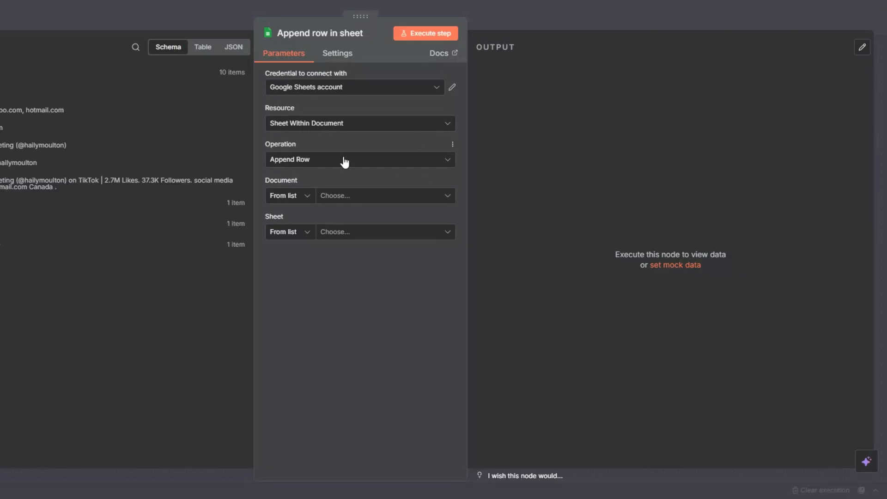
- Set the append node's document to TikTok Leads spreadsheet and its sheet to TikTok Leads
left_click(323, 195)
left_click(356, 239)
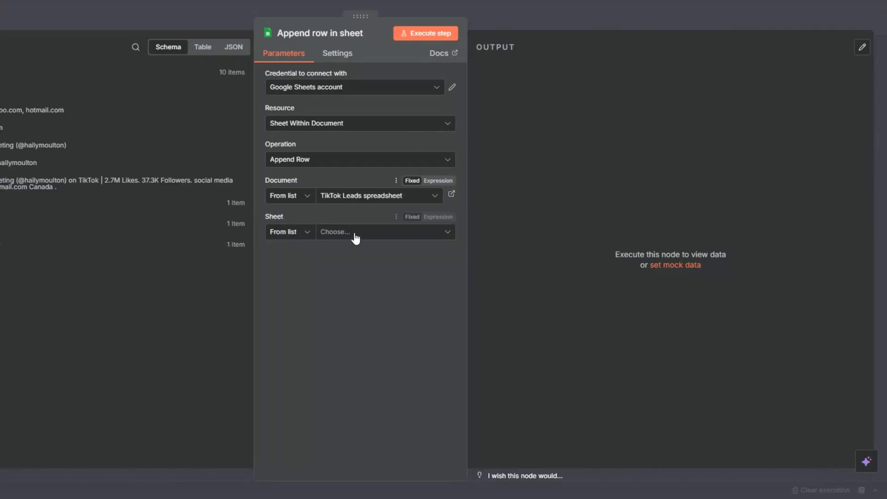
left_click(355, 236)
left_click(279, 257)
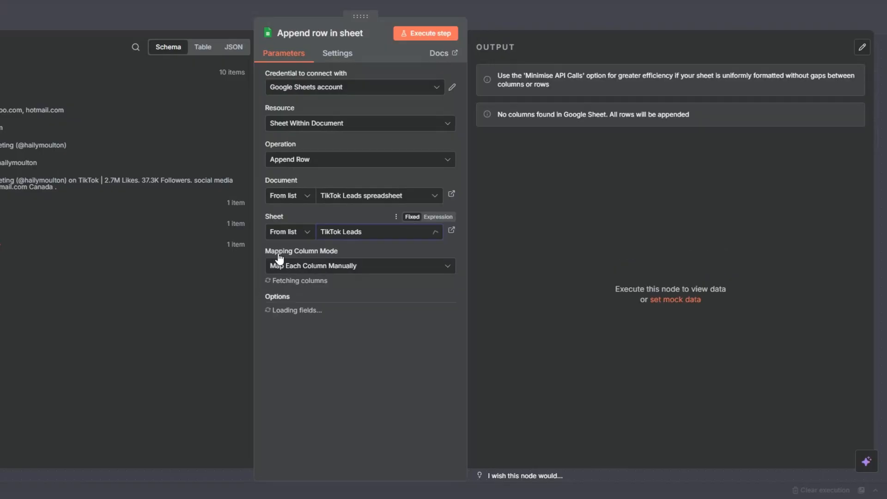
- Map Keyword to the Get Keywords node's Keywords field, and Title, Email, Description and TikTok Leads URLs to title, email, text and url
scroll(365, 208, "down", 1)
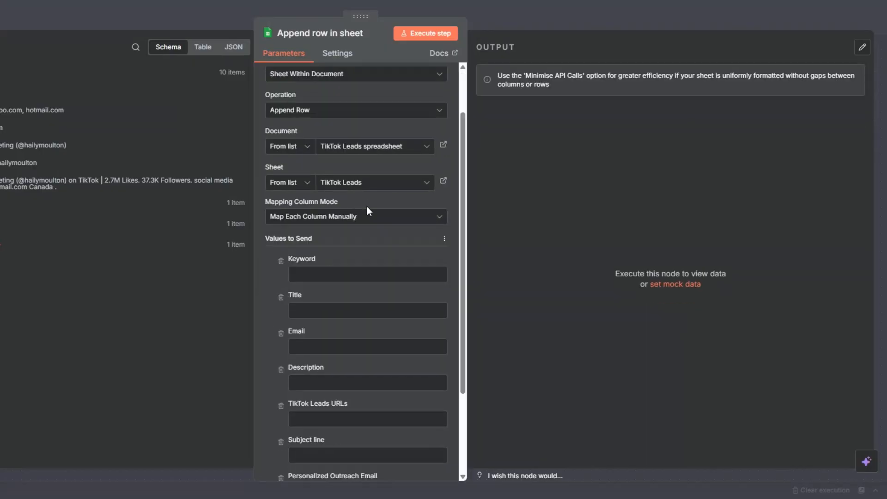
scroll(369, 211, "down", 2)
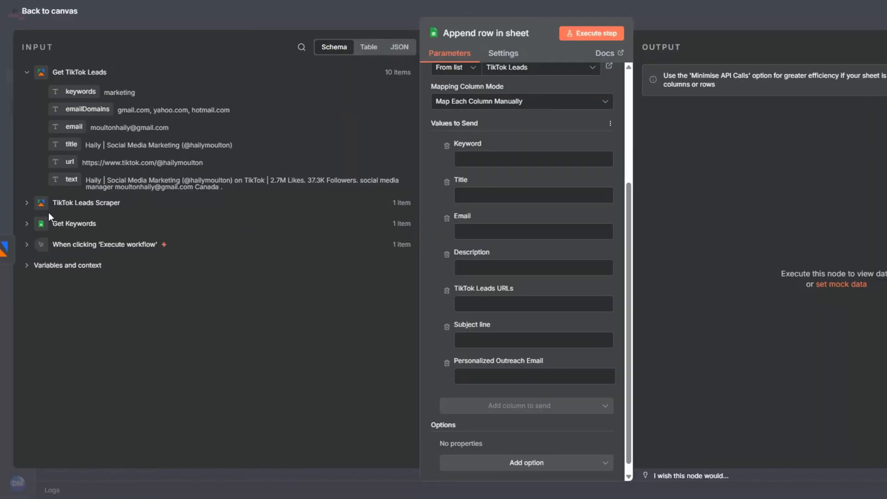
left_click(42, 224)
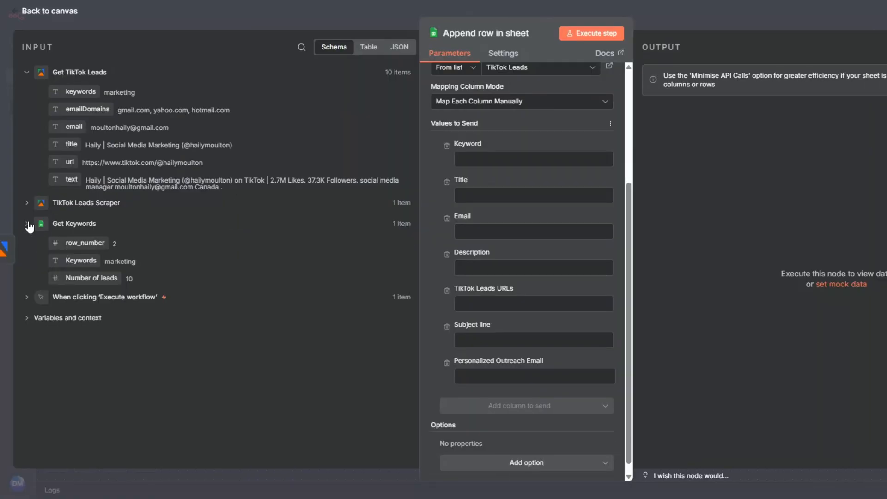
left_click_drag(76, 259, 485, 157)
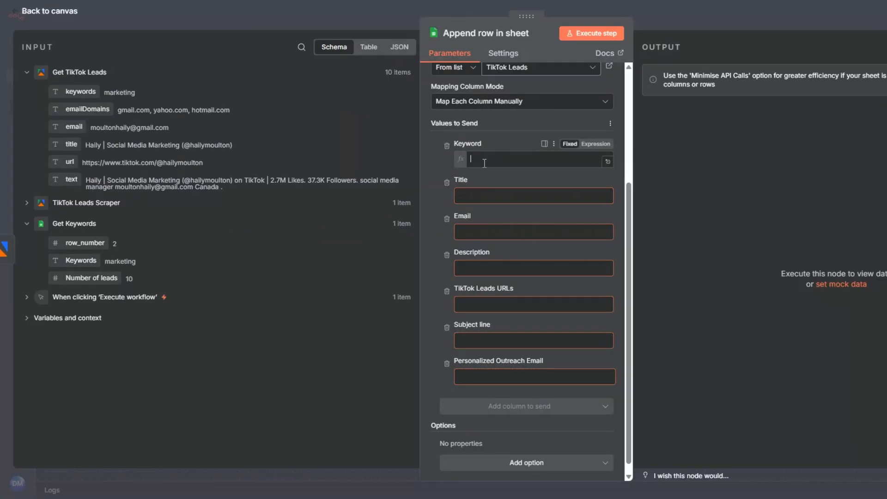
left_click(440, 217)
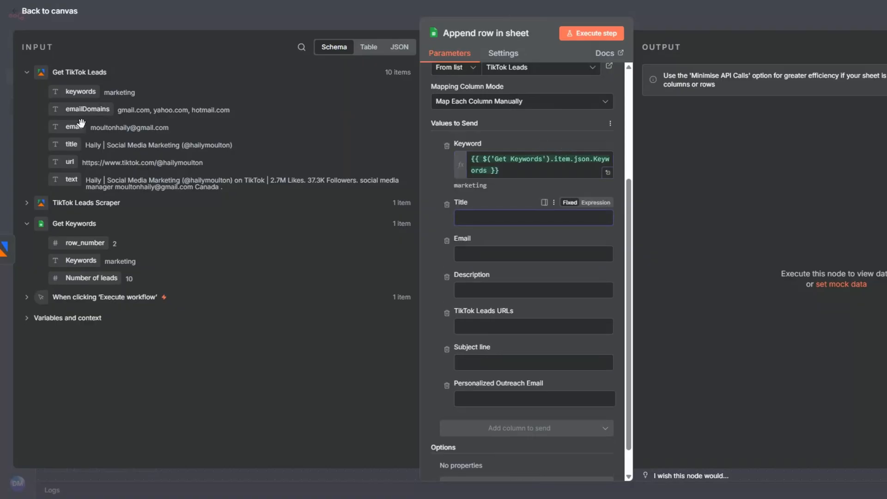
left_click_drag(72, 145, 462, 217)
left_click_drag(61, 121, 466, 262)
left_click_drag(72, 179, 462, 313)
left_click_drag(69, 162, 483, 365)
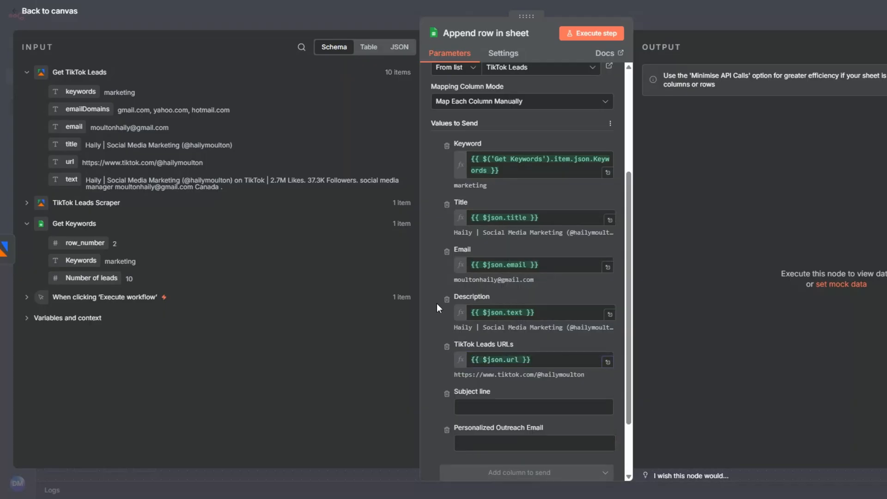
- Leave Subject line and Personalized Outreach Email empty and execute the append step
scroll(436, 304, "down", 3)
left_click(481, 365)
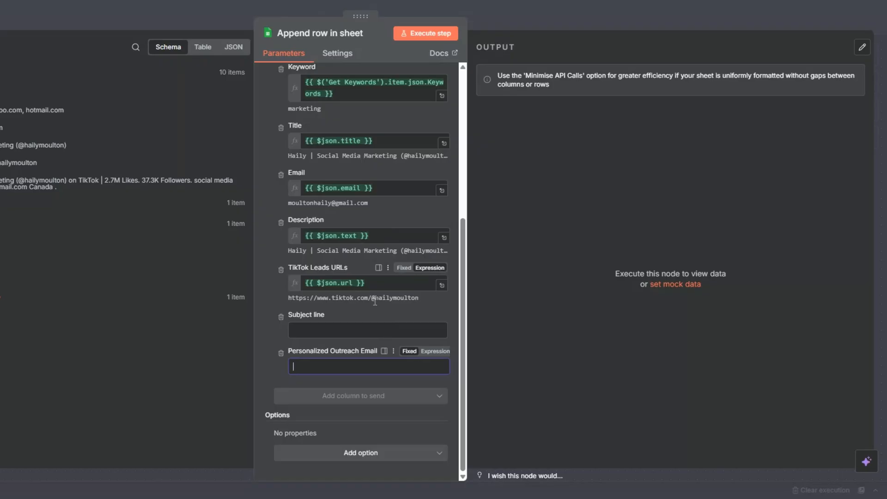
left_click(417, 34)
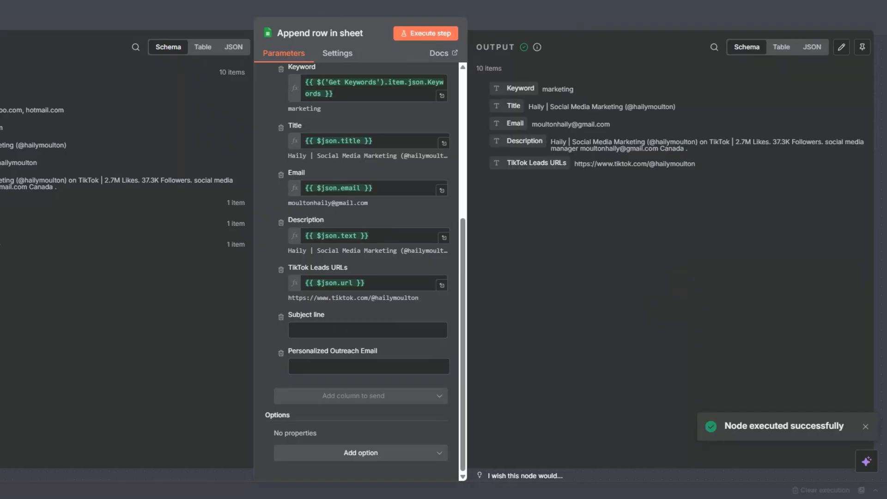
- Rename the Append row in sheet node "TikTok Leads" and save the workflow
key("Escape")
key("F2")
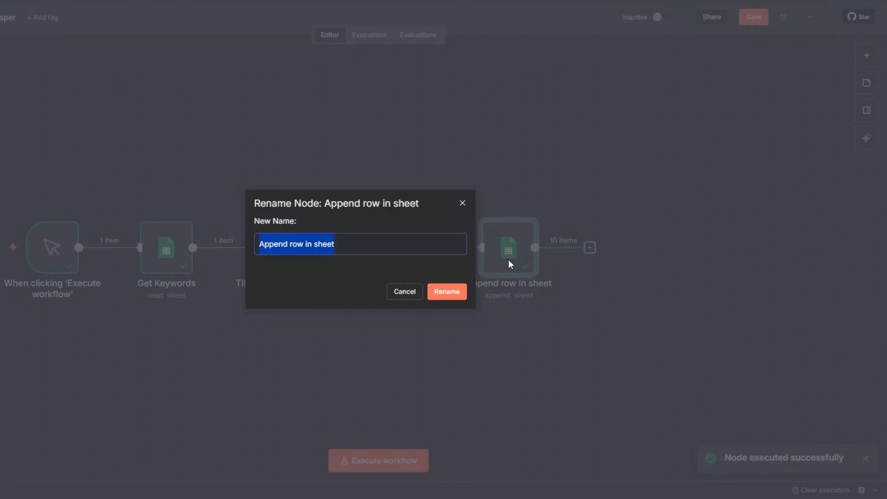
type("TikTok")
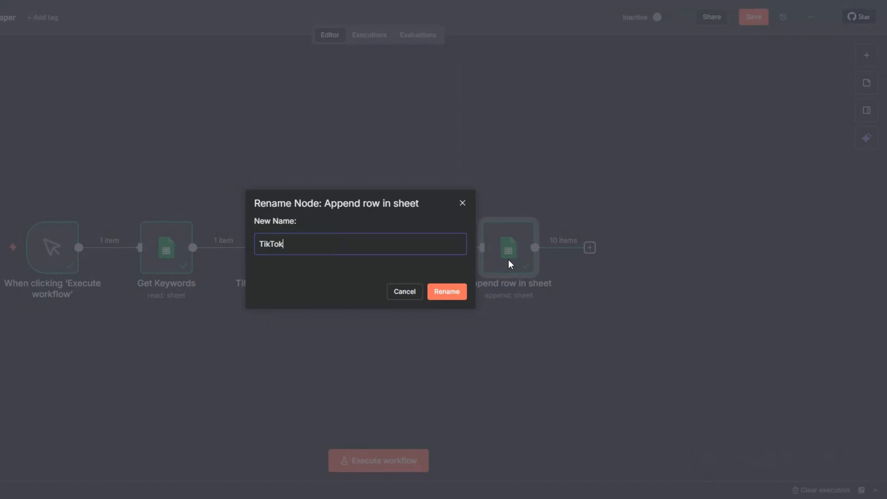
type(" Leads")
left_click(453, 293)
left_click(753, 17)
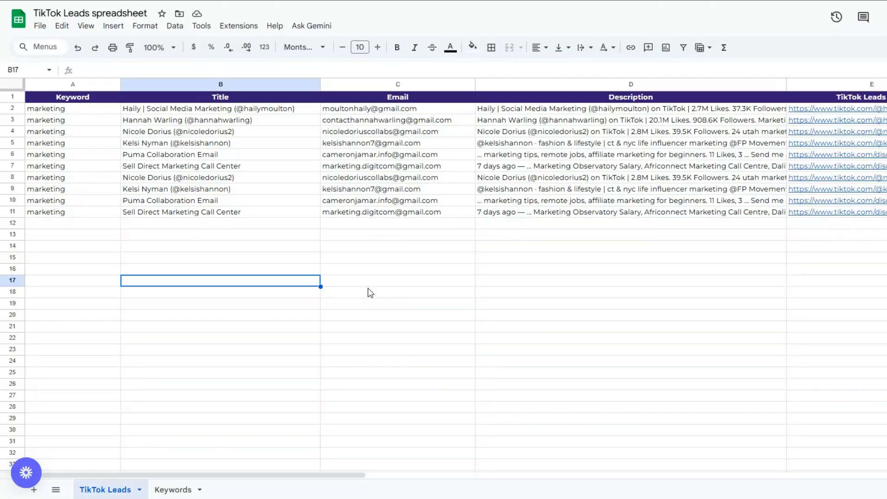
- Switch to the TikTok Leads spreadsheet and review the appended rows' keyword, title, email and description values
left_click(82, 267)
left_click(78, 211)
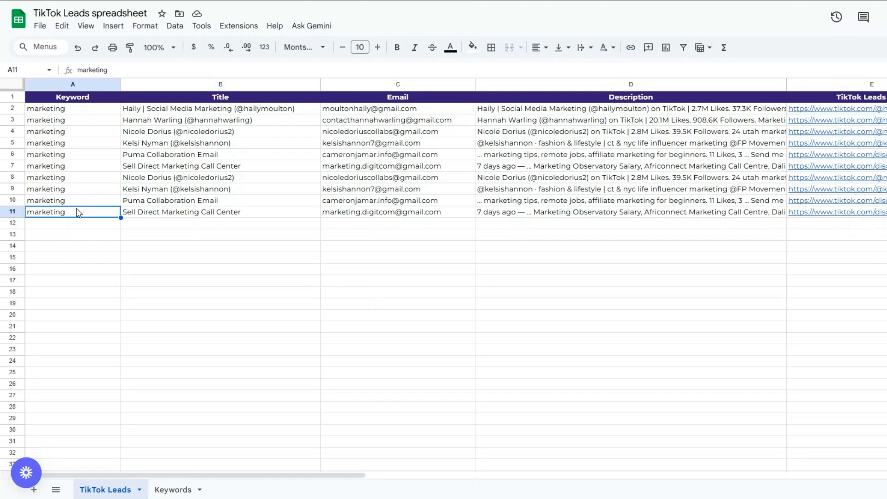
left_click(181, 190)
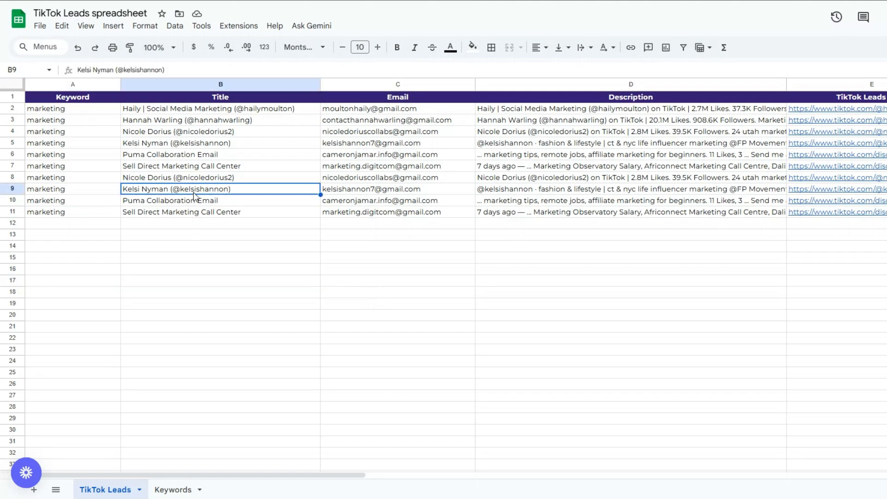
left_click(386, 215)
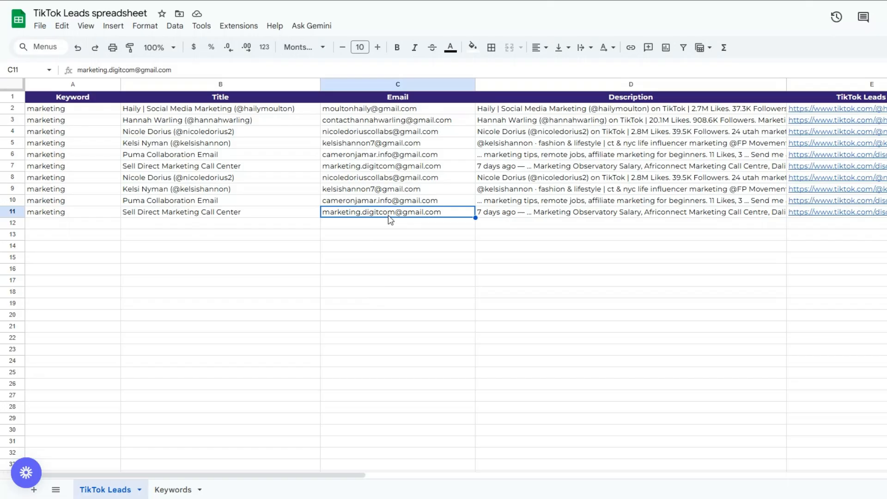
left_click(486, 211)
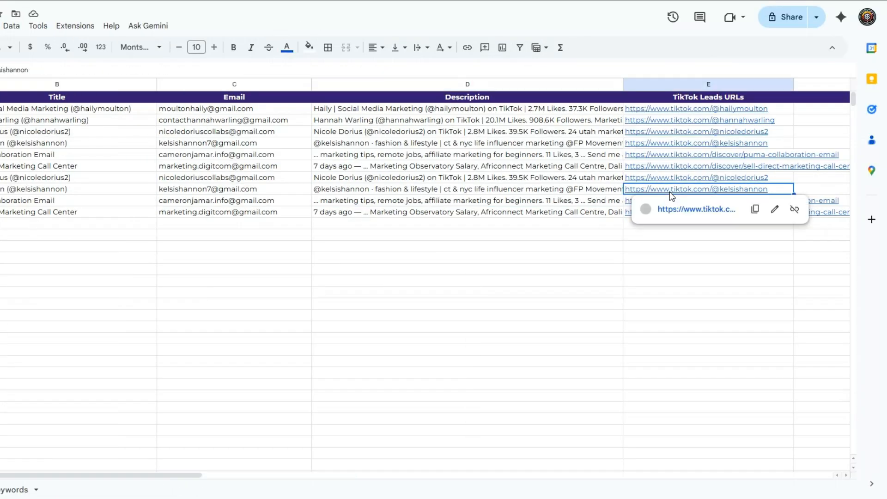
- Replace "Leads" with "Profile" in the "TikTok Leads URLs" header of column E
left_click(884, 98)
double_click(722, 103)
double_click(723, 102)
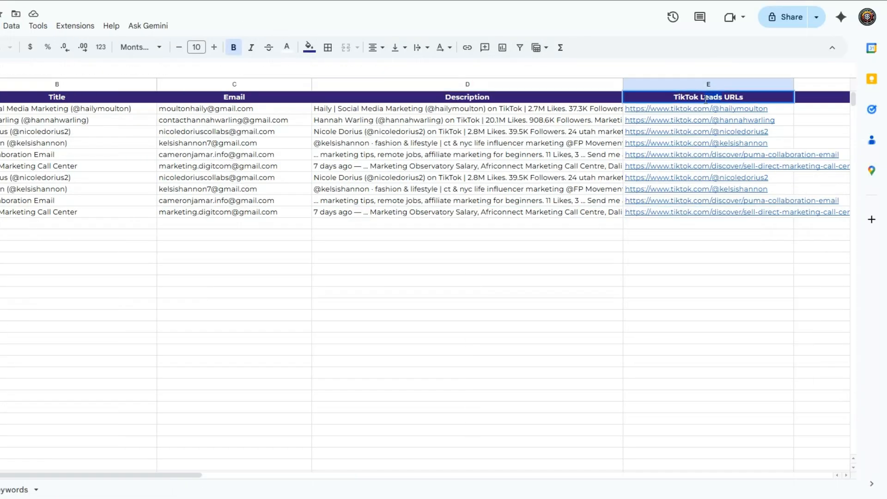
type("Profile")
left_click(505, 340)
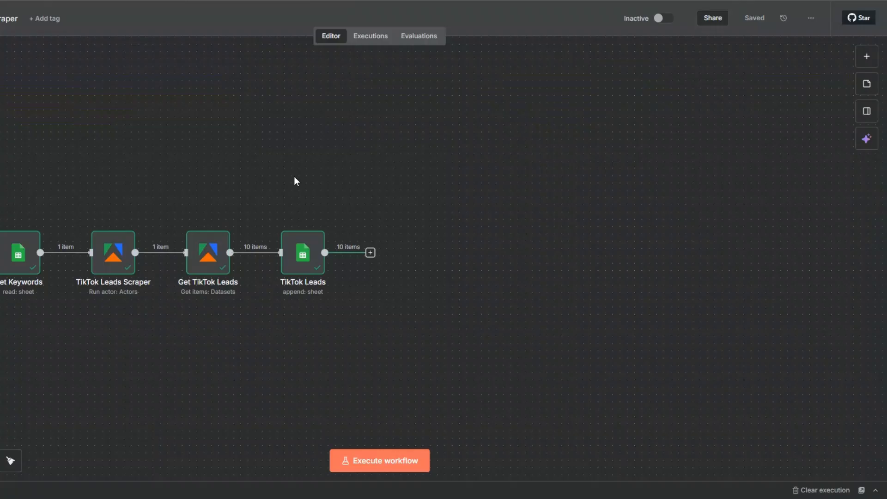
- In n8n, add an If node after the TikTok Leads node with the string condition {{ $json.Email }} exists
left_click(370, 252)
left_click(375, 266)
left_click(370, 252)
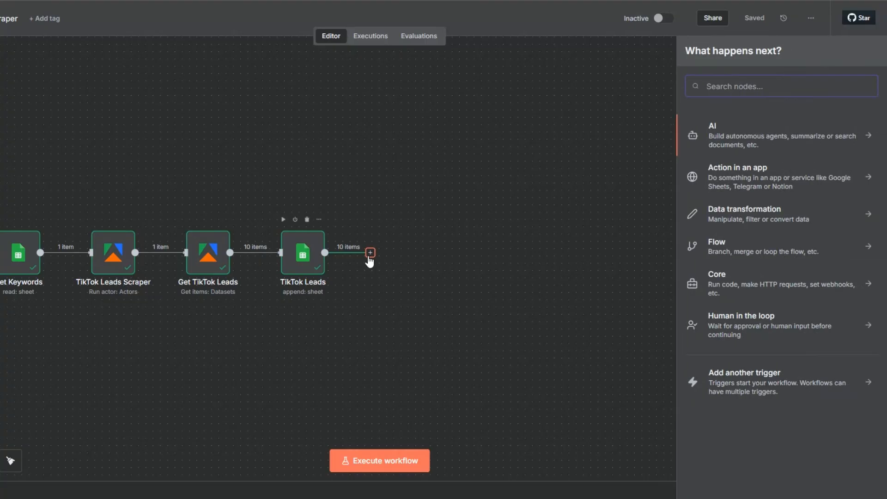
type("if")
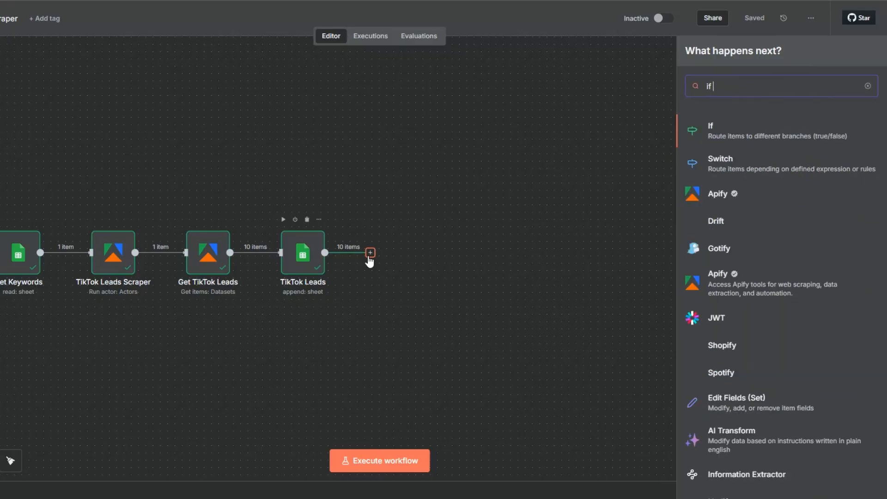
left_click(718, 134)
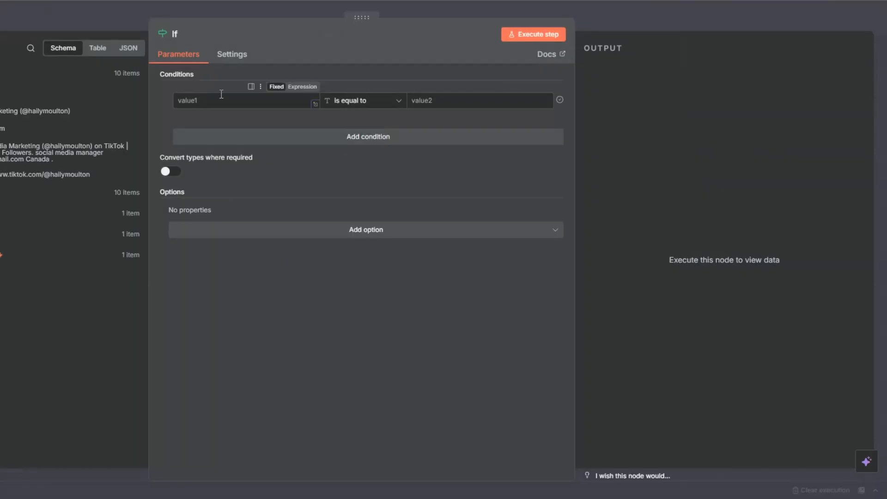
left_click_drag(1, 128, 272, 95)
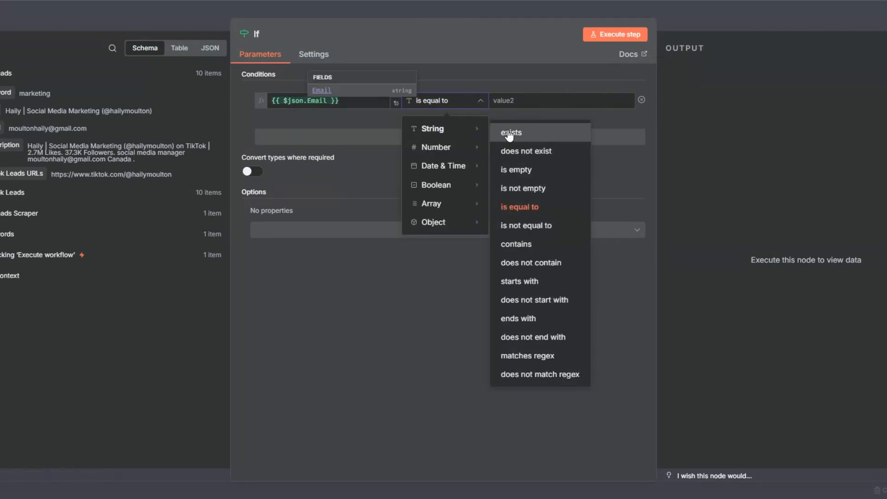
left_click(509, 136)
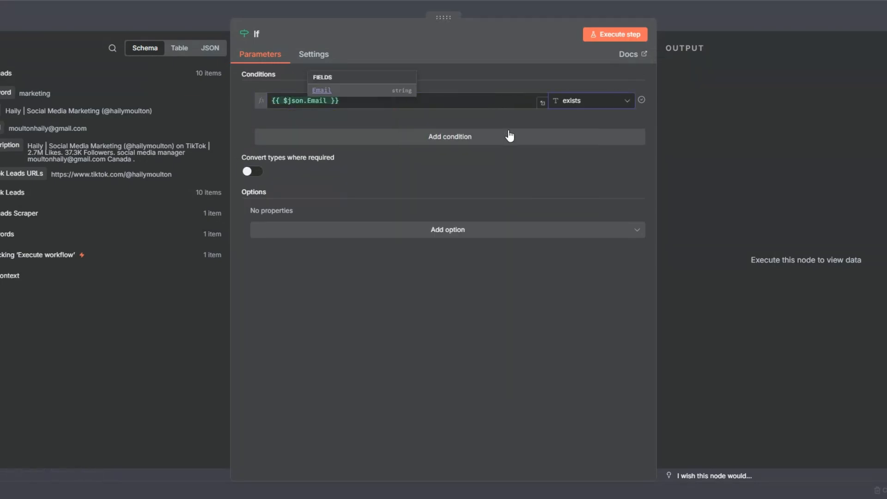
- Add a second AND condition to the If node requiring the string {{ $json.Description }} exists
left_click(347, 140)
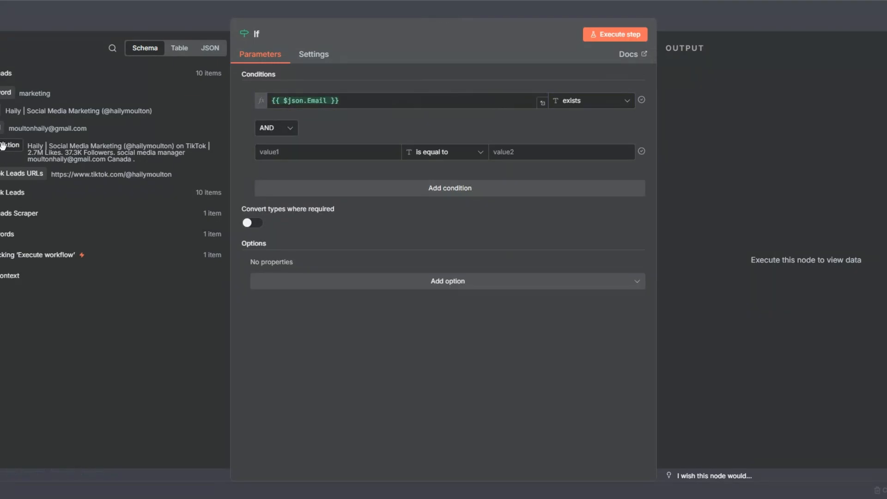
left_click_drag(3, 146, 286, 152)
left_click(440, 154)
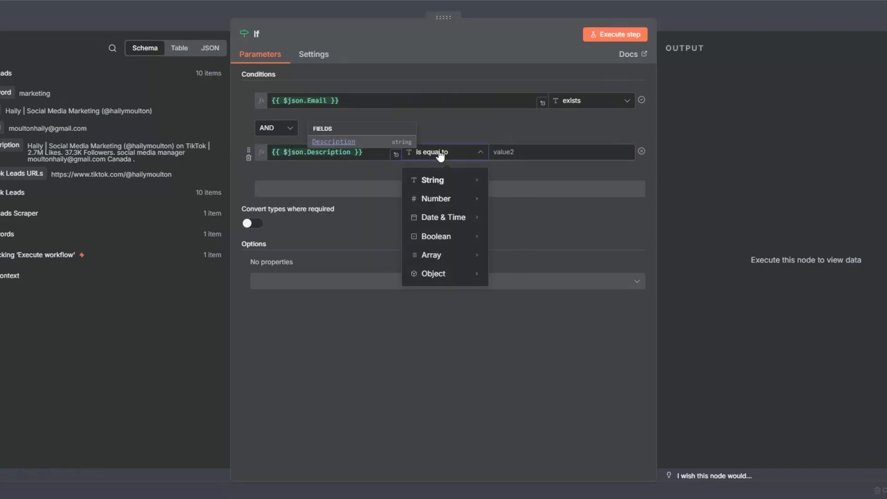
mouse_move(432, 180)
left_click(511, 182)
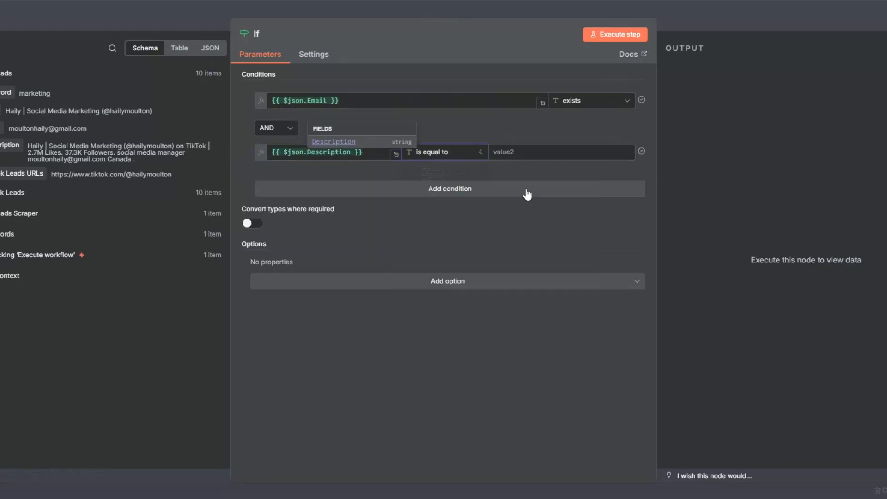
- Add a third AND condition requiring the string {{ $json.Title }} exists, and execute the If node
left_click(466, 197)
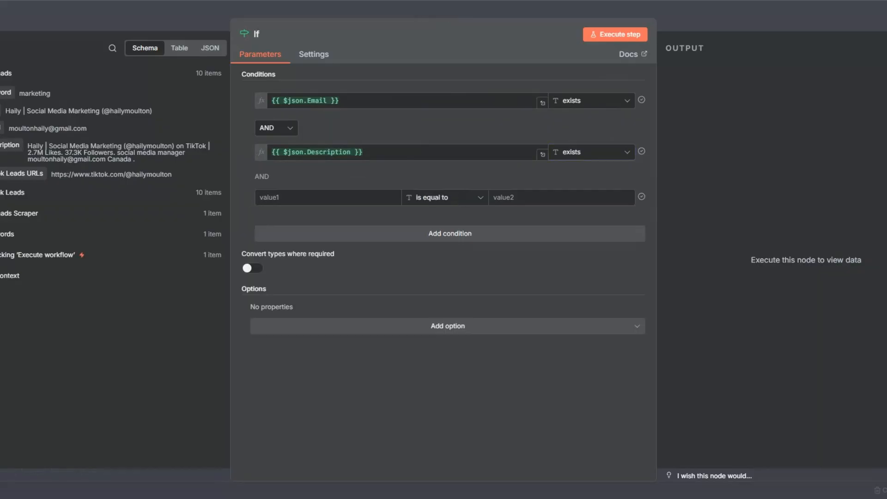
left_click_drag(5, 111, 286, 198)
left_click(416, 200)
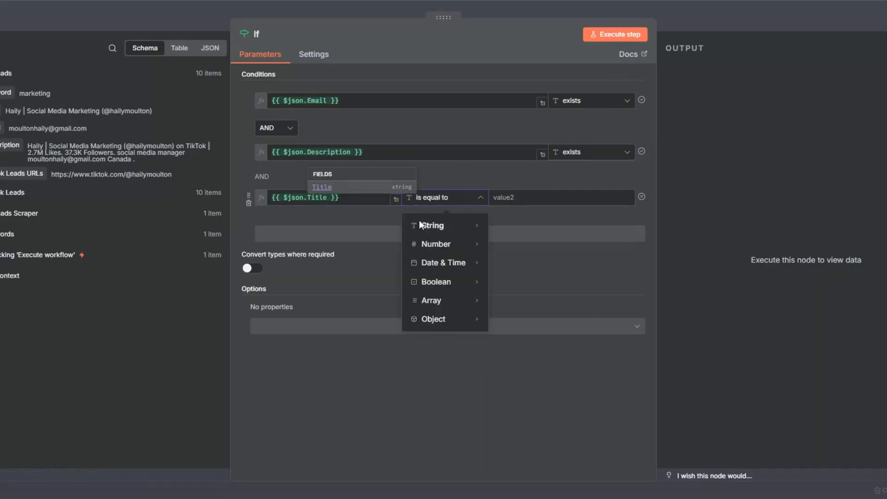
mouse_move(421, 225)
left_click(500, 227)
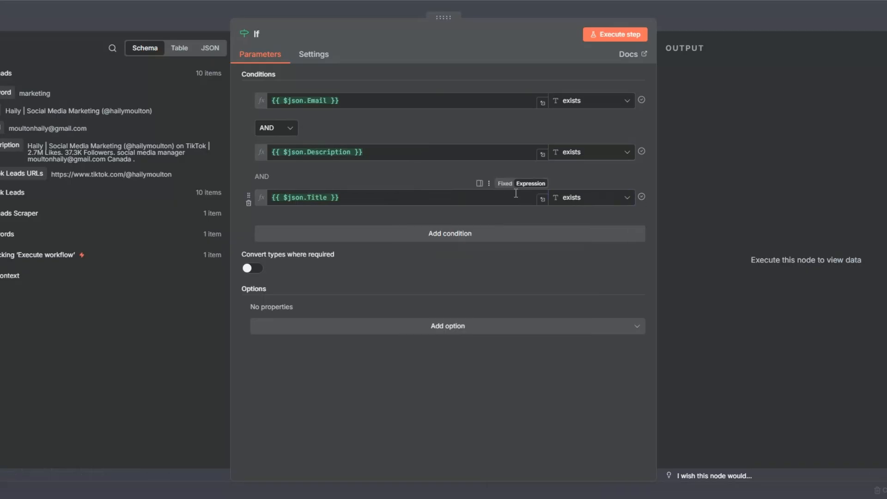
left_click(621, 34)
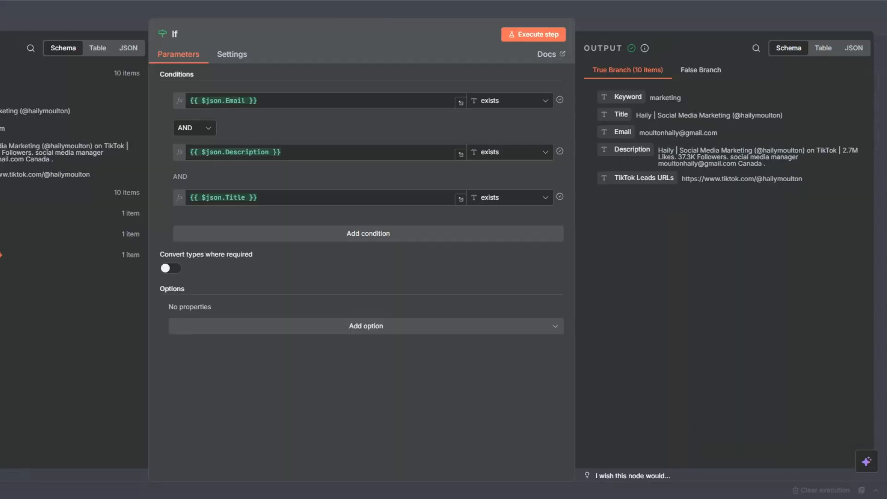
key("Escape")
- Add a "No Operation, do nothing" node to the false branch of the If node
left_click(458, 260)
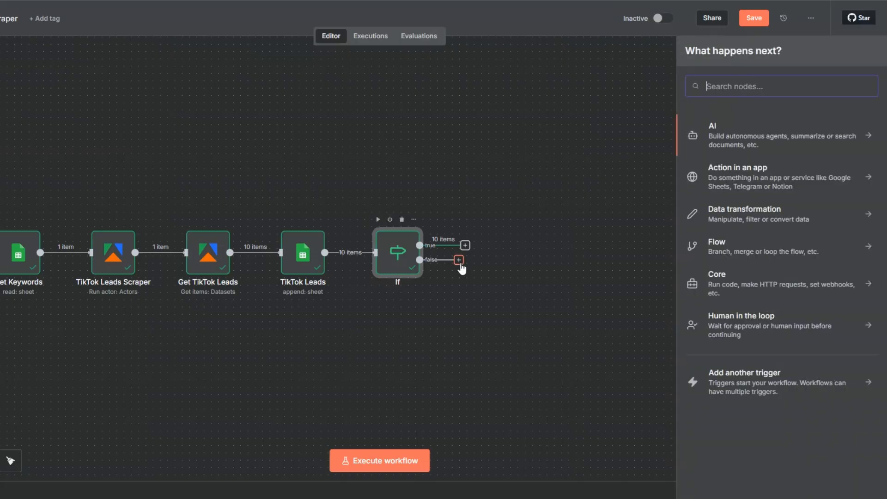
type("do n")
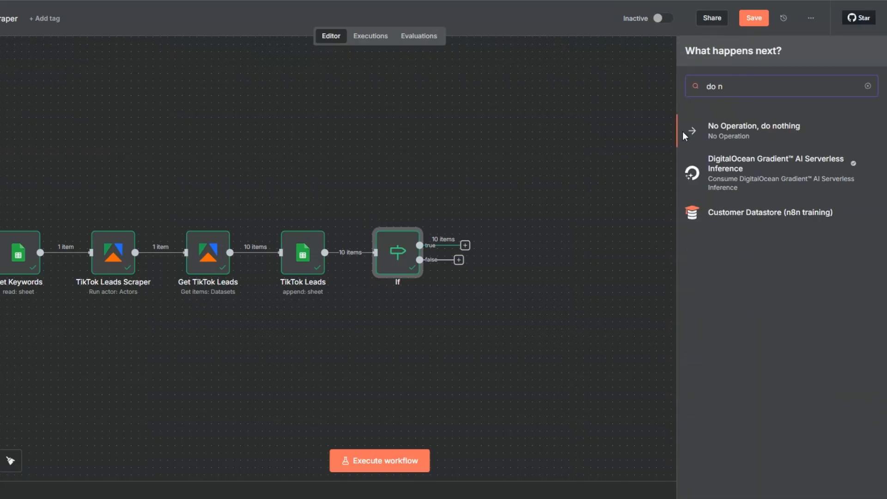
left_click(687, 132)
key("Escape")
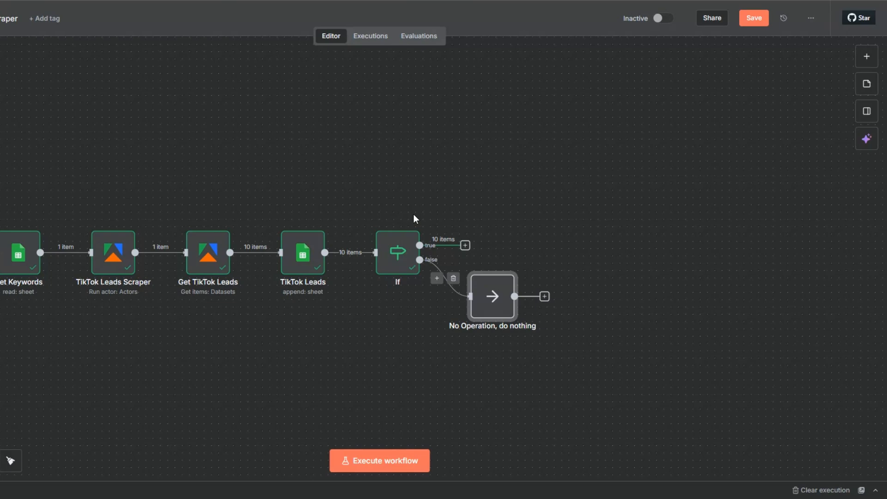
- Add a Limit node to the If node's true branch with Max Items set to 2
left_click(465, 246)
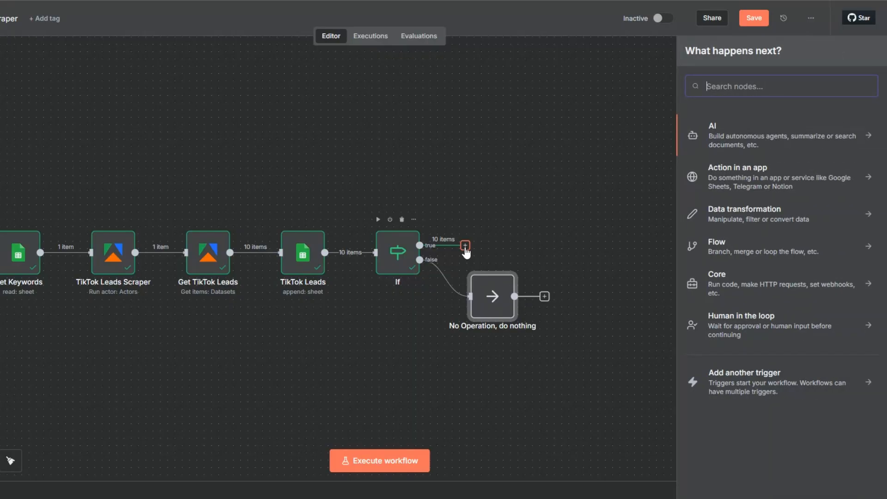
type("li")
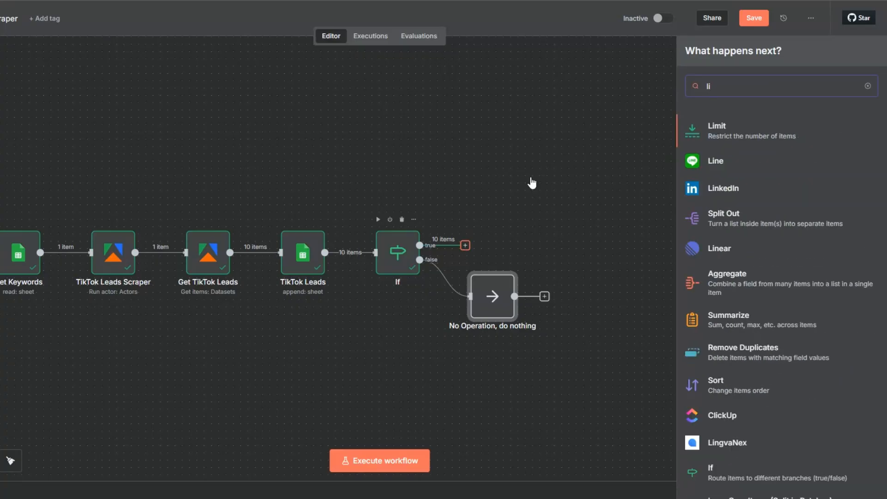
left_click(715, 131)
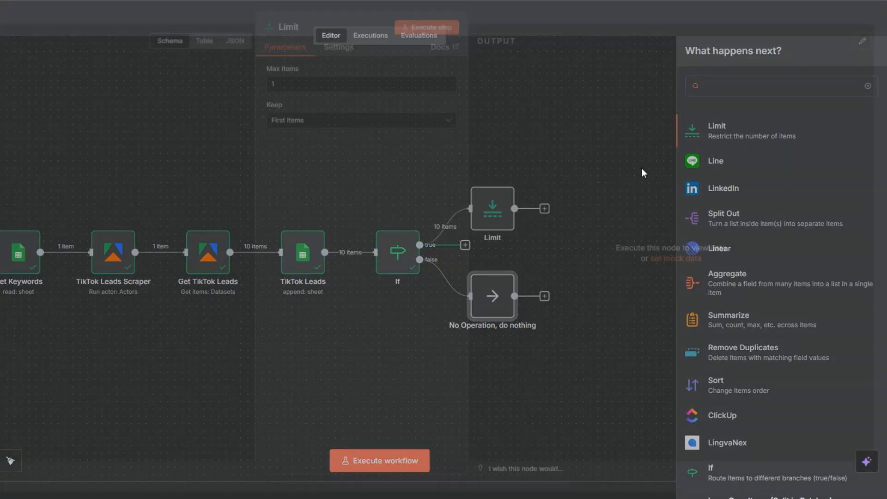
left_click_drag(280, 92, 269, 92)
type("2")
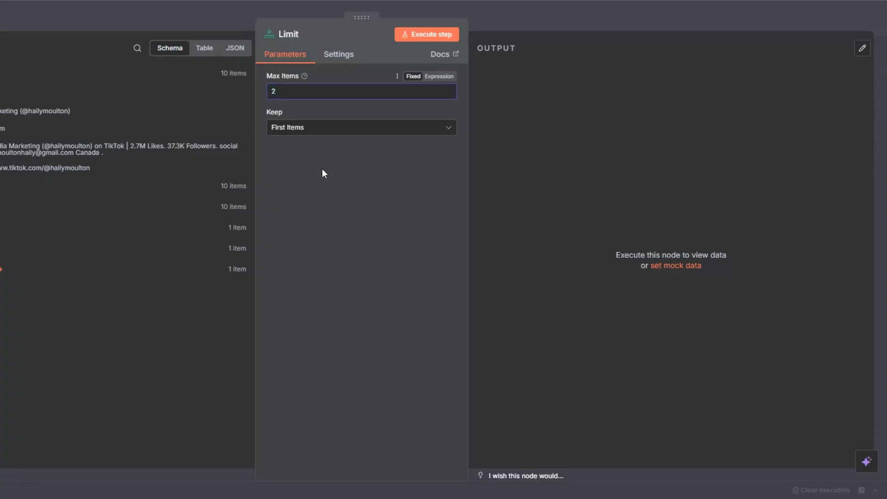
key("Escape")
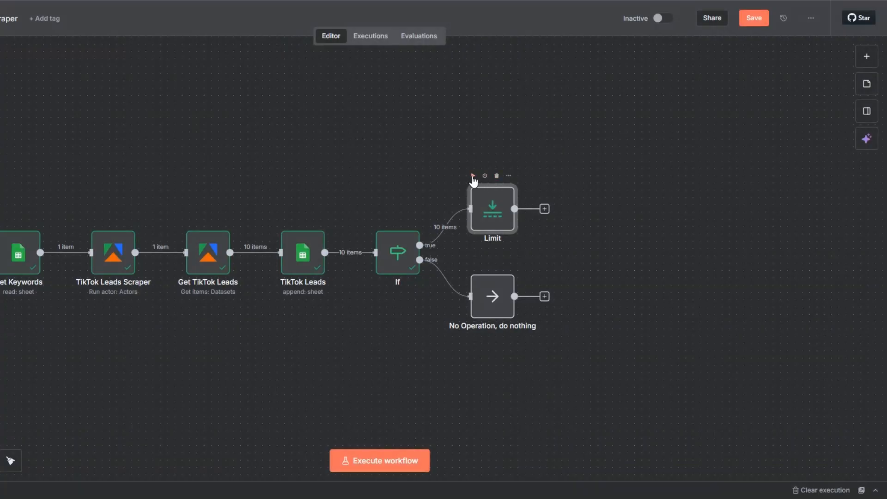
- Run the Limit node and save the workflow
left_click(472, 177)
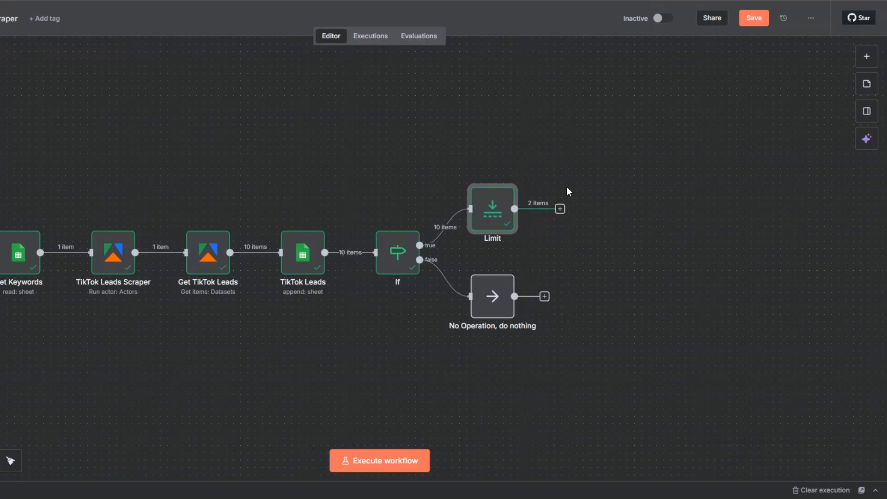
left_click(745, 21)
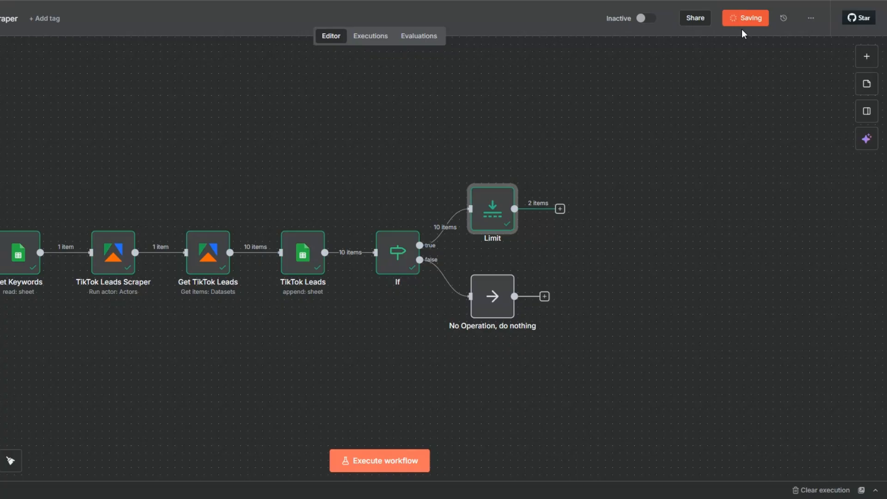
- Add an AI Agent node after Limit with its prompt defined below as "You are an expert email copywriter."
left_click(560, 210)
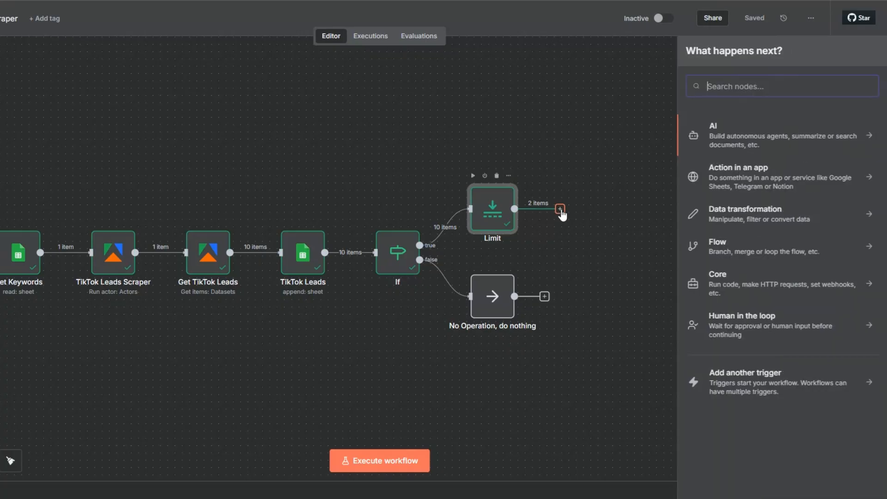
left_click(710, 124)
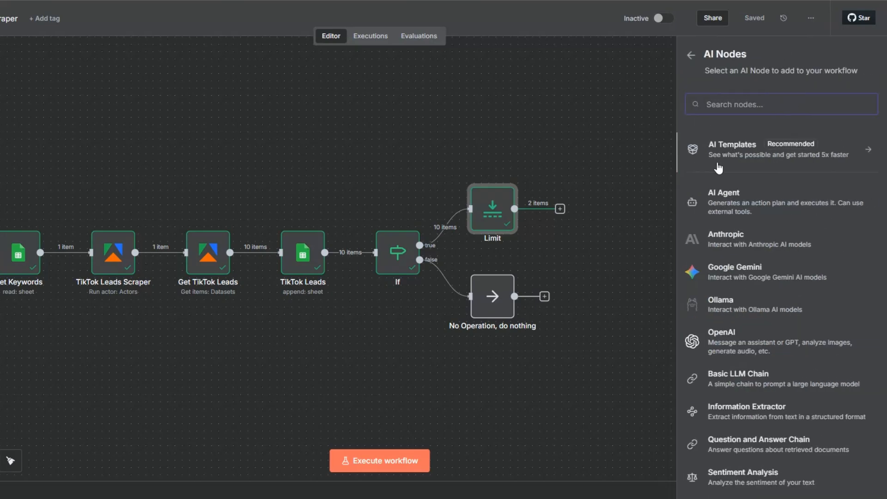
left_click(721, 192)
left_click(289, 90)
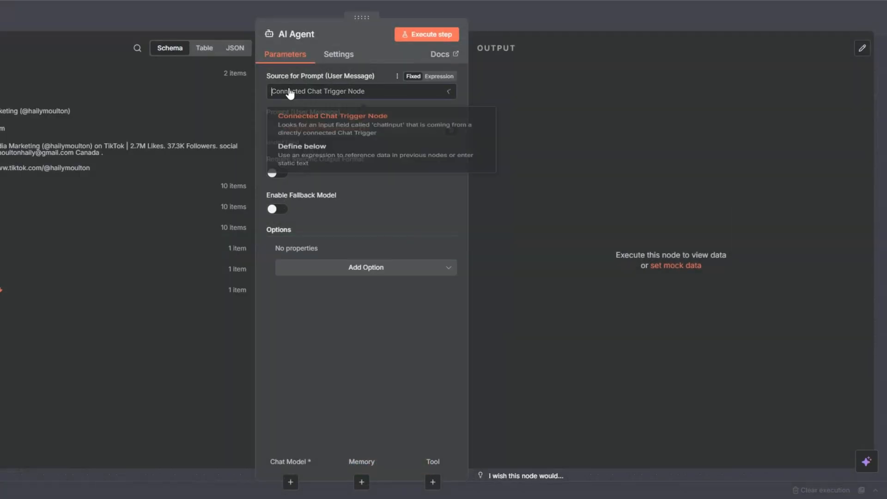
left_click(302, 162)
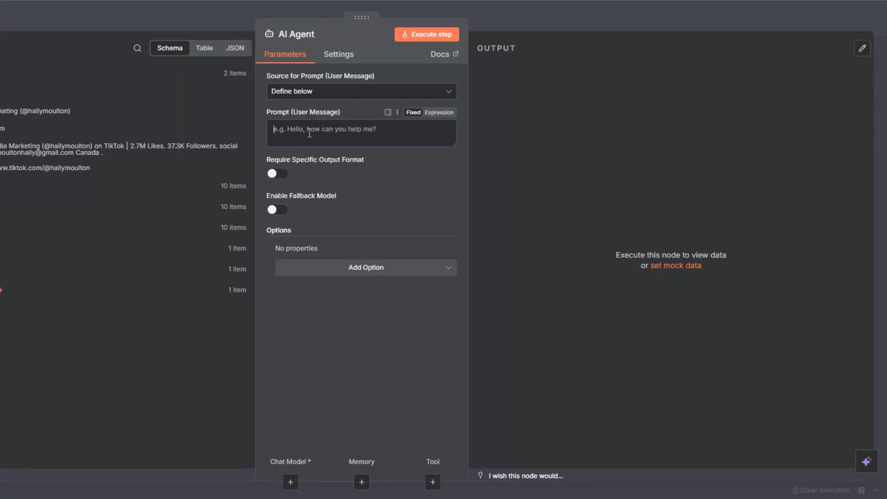
- Add a System Message to the AI Agent with cold-email rules and expressions for the lead's Title, Description and TikTok Leads URLs
left_click(367, 269)
left_click(337, 293)
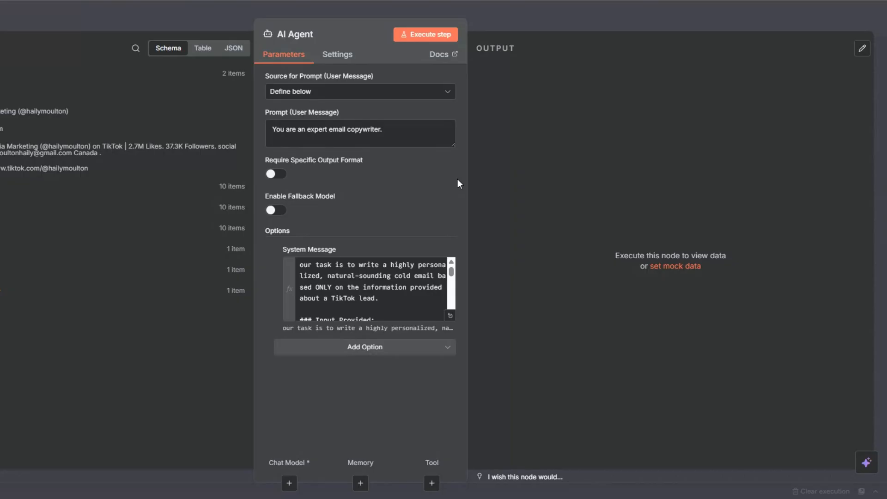
left_click(449, 319)
left_click(313, 148)
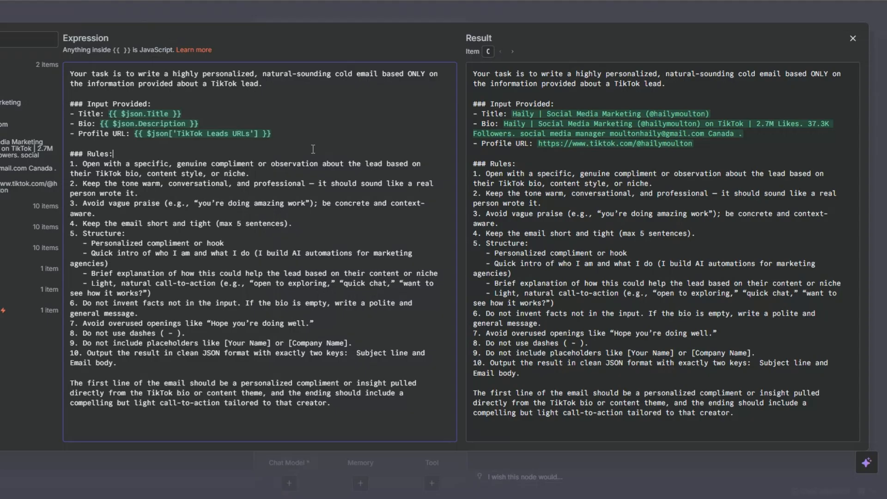
left_click(198, 114)
left_click(305, 133)
left_click(231, 243)
key("Escape")
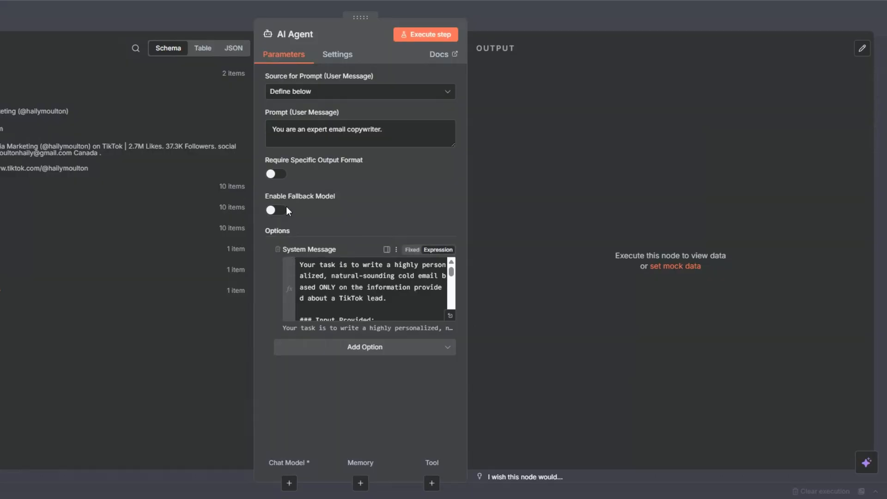
- Require a specific output format on the AI Agent and attach a Structured Output Parser
left_click(277, 174)
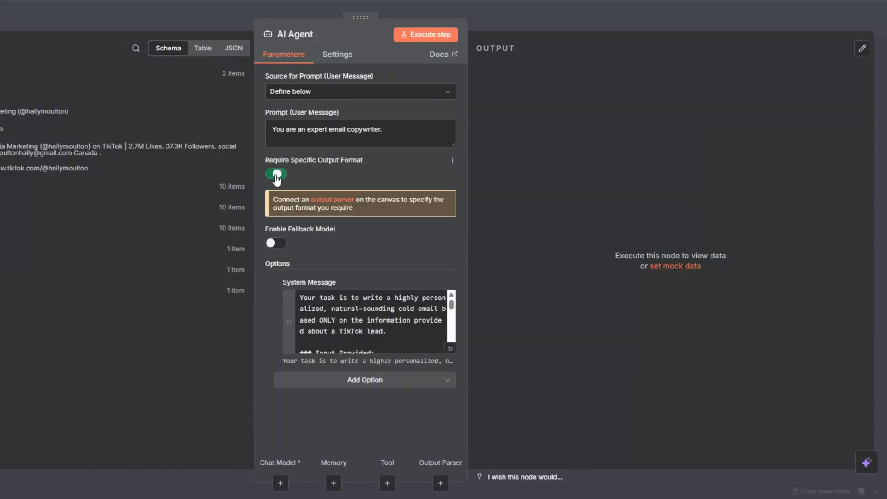
left_click(329, 201)
left_click(766, 162)
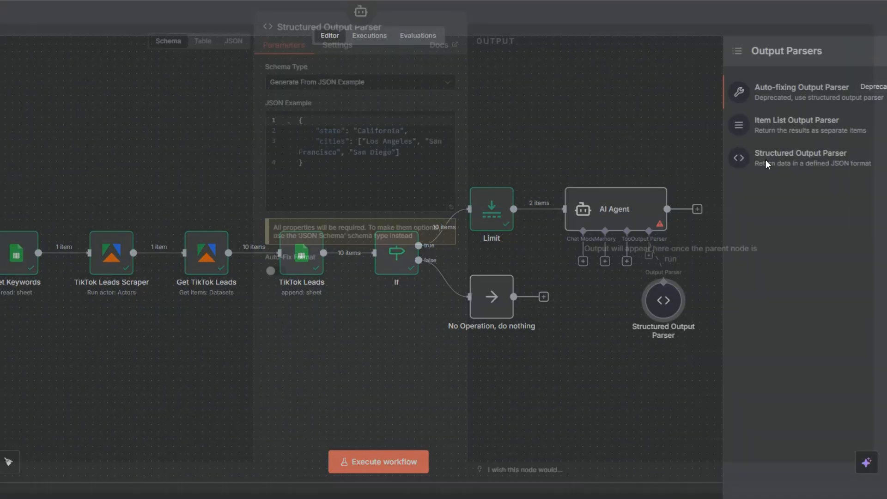
- Replace the parser's JSON example with a sample email using the keys subject_line and email_body, and place the parser node above the AI Agent
left_click(322, 189)
key("ctrl+a")
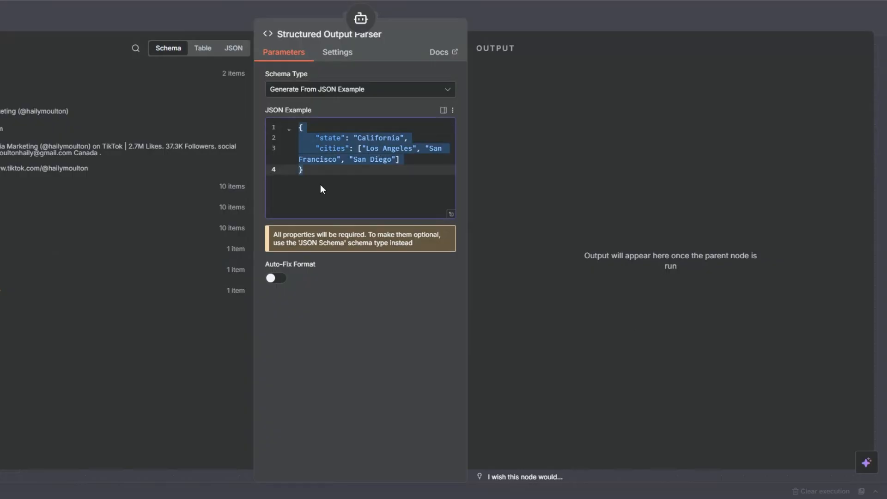
type("{   \"subject_line\": \"Loved your approach to healthy dining\",   \"email_body\": \"Hi there, I was impressed by how [Business Name] highlights fresh, local ingredients on your website. I help businesses like yours save hours each week by automating bookings, reminders, and customer follow-ups. For a restaurant, this can mean fuller tables and happier regulars without extra admin. Would you be open to a quick chat to explore ideas?\" }")
left_click_drag(311, 138, 382, 148)
left_click_drag(311, 161, 432, 264)
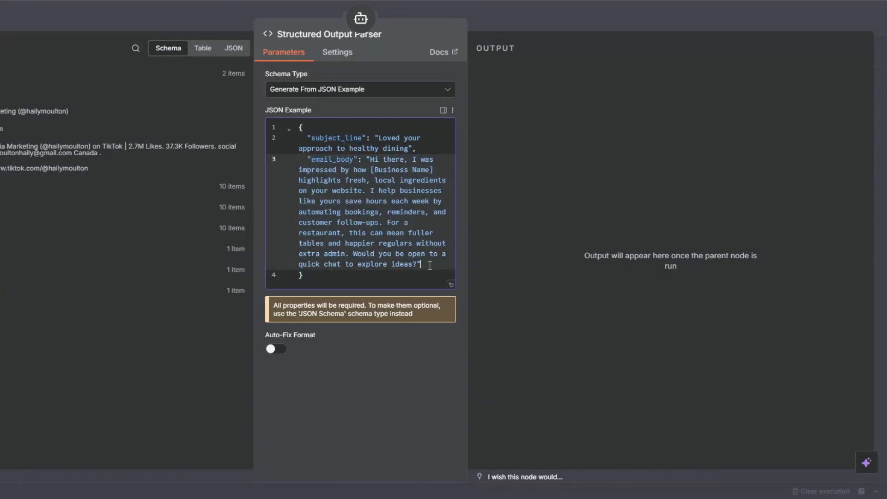
key("Escape")
left_click_drag(659, 297, 688, 129)
- Attach an OpenAI Chat Model to the AI Agent as its chat model
left_click(583, 261)
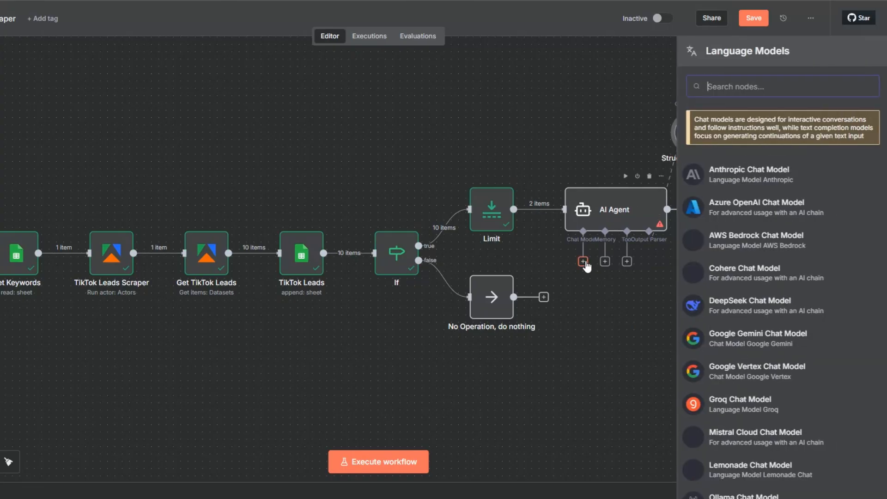
scroll(765, 372, "down", 5)
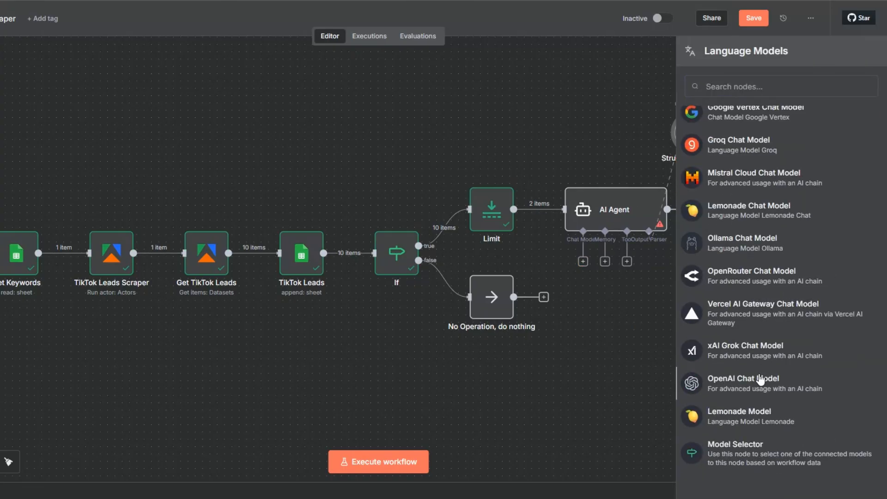
left_click(762, 379)
left_click(323, 88)
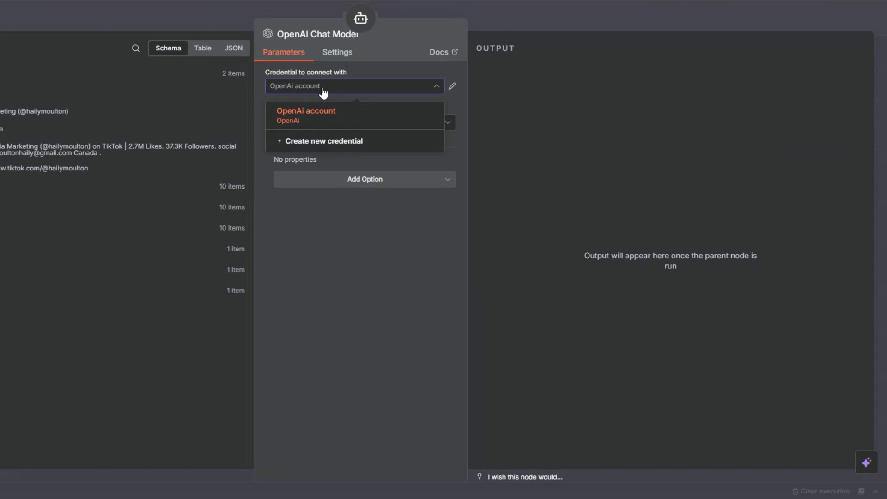
left_click(326, 141)
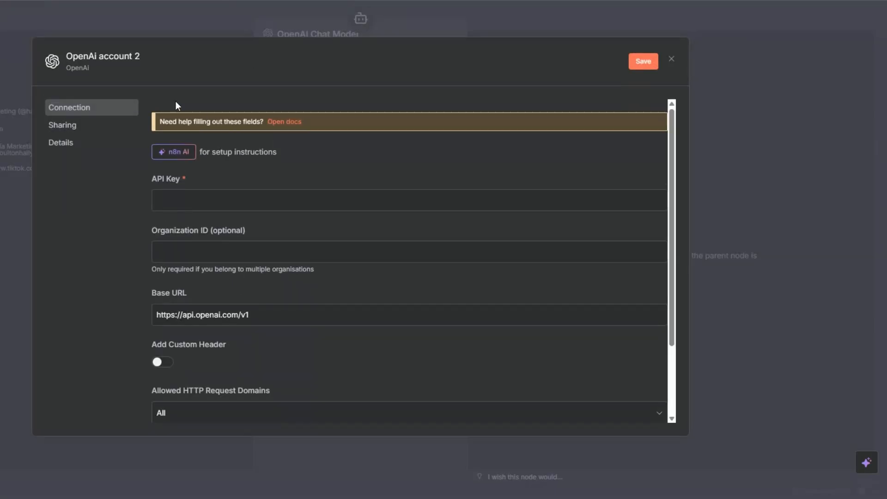
left_click(209, 199)
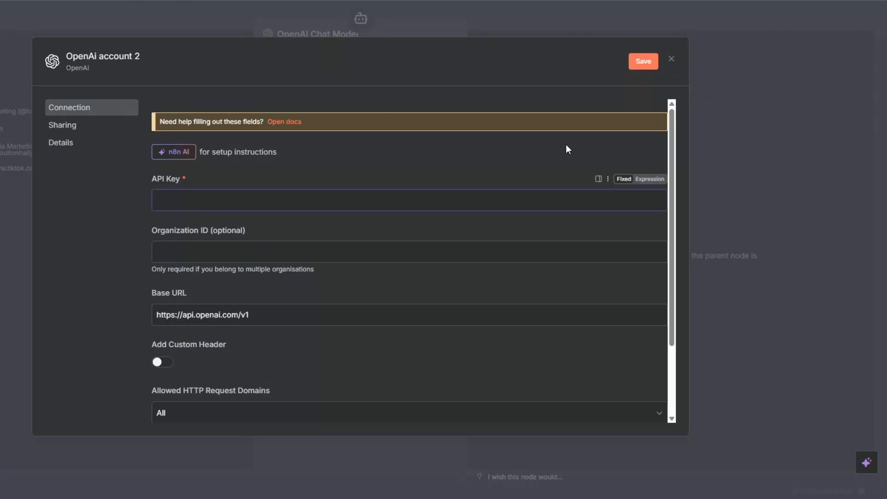
left_click(671, 59)
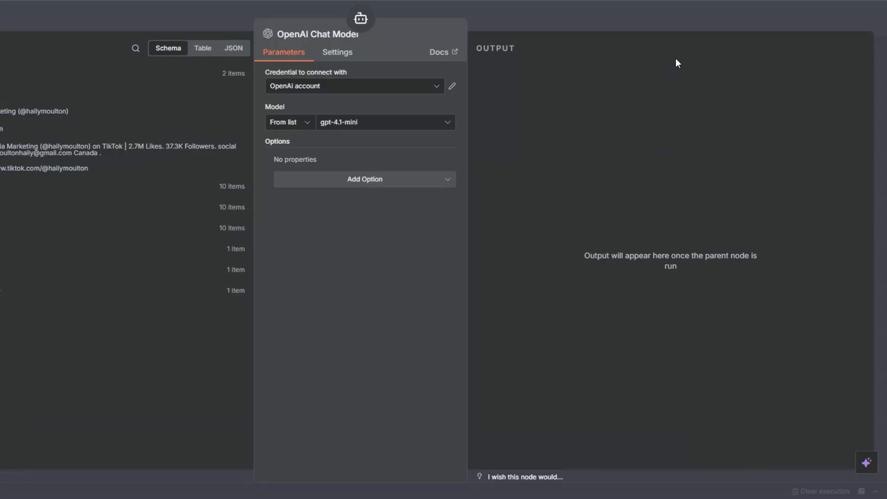
- Keep gpt-4.1-mini as the OpenAI Chat Model's model and place that node above the AI Agent
left_click(357, 123)
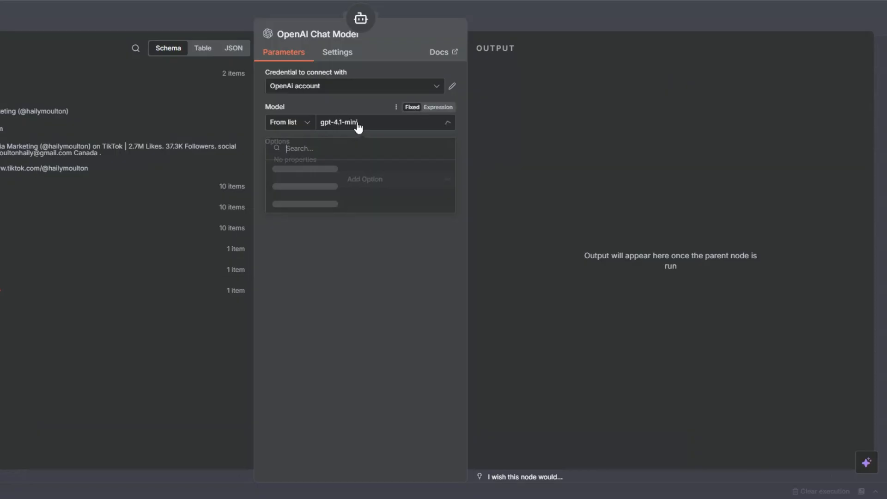
scroll(344, 208, "down", 5)
left_click(345, 212)
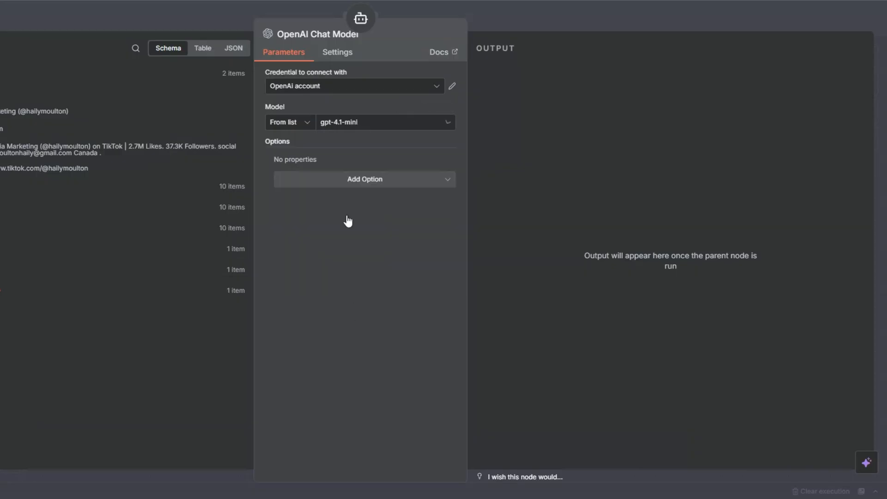
key("Escape")
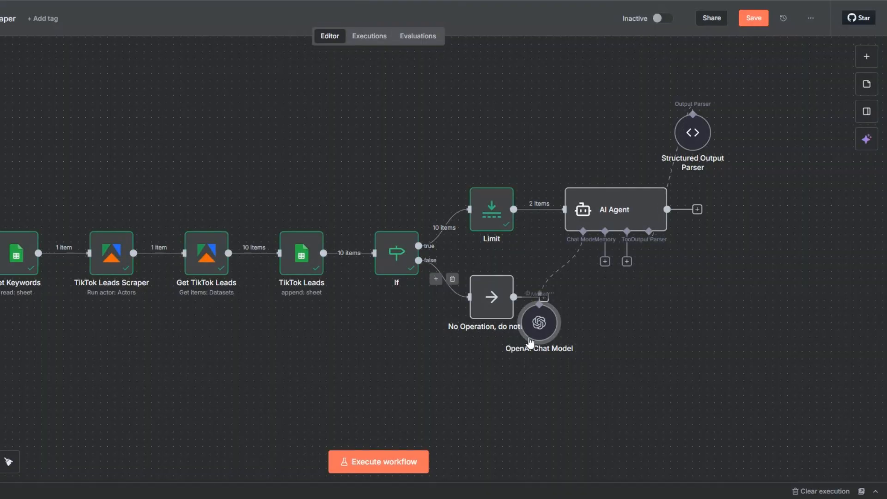
left_click_drag(553, 301, 546, 148)
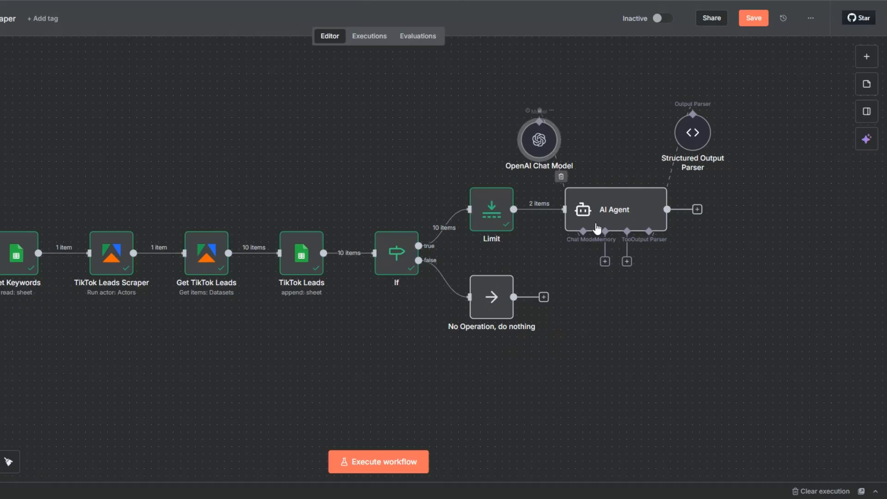
- Attach a Simple Memory to the AI Agent, with its Session ID defined below and the key set to the expression $now
left_click(605, 261)
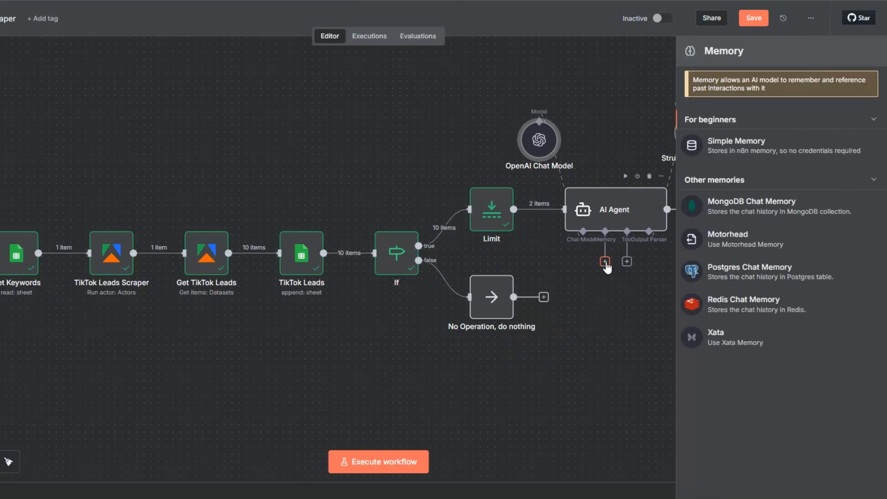
left_click(724, 138)
left_click(305, 90)
left_click(305, 158)
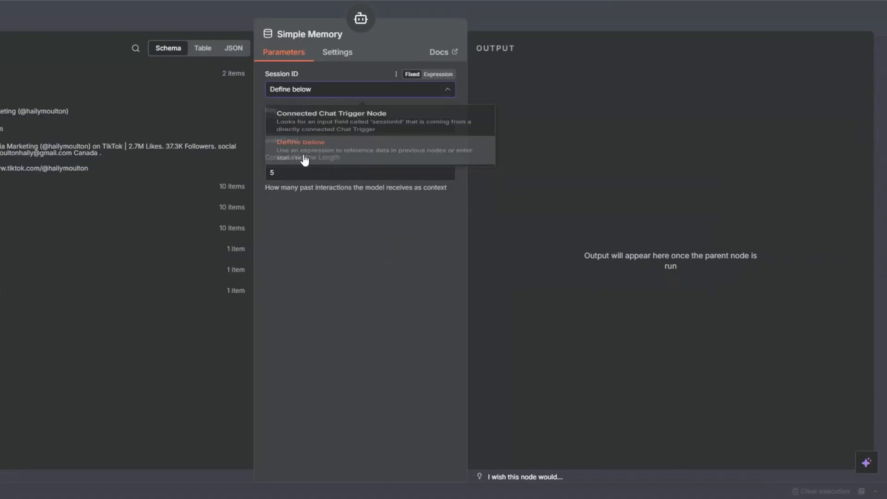
left_click(316, 128)
left_click(437, 112)
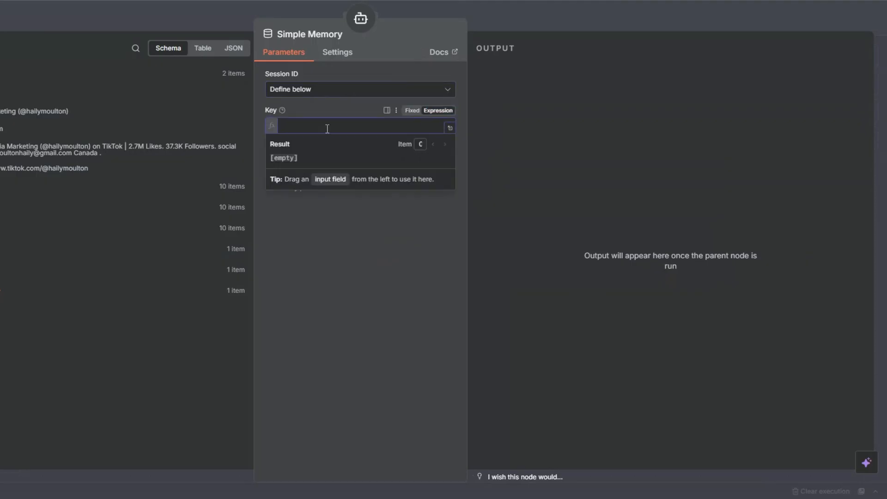
type("{{")
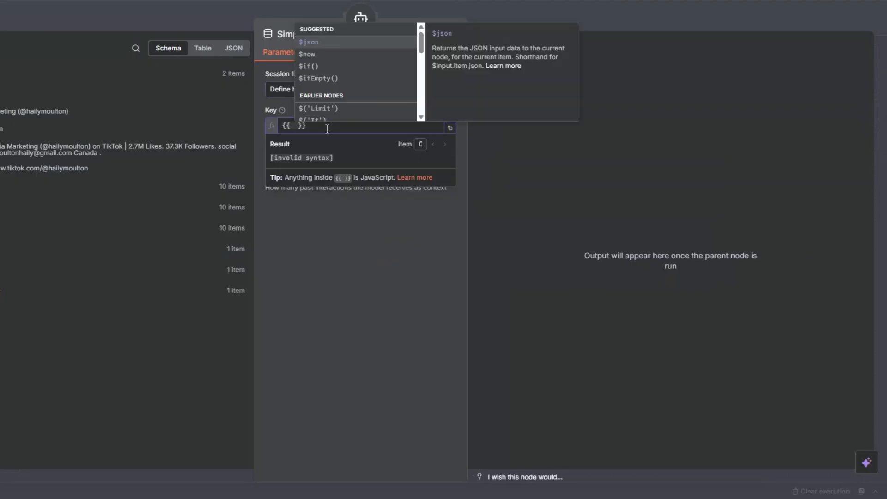
left_click(318, 55)
key("Escape")
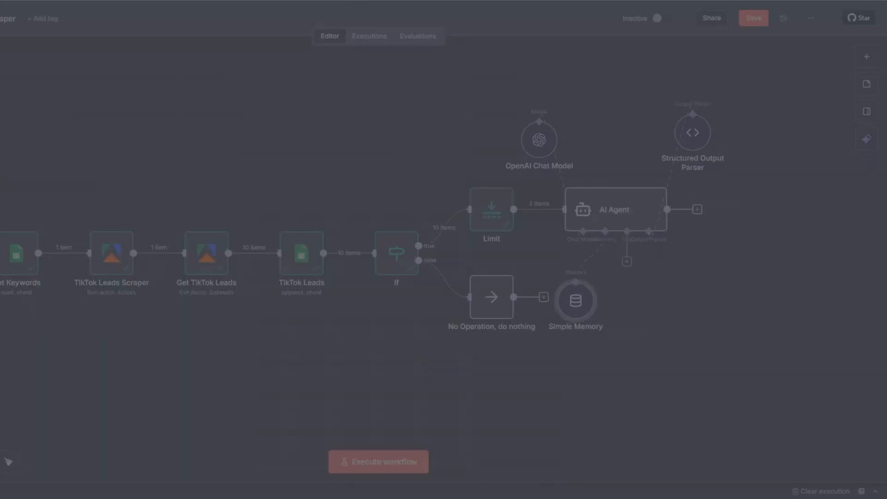
- Arrange the OpenAI Chat Model, Simple Memory and Structured Output Parser nodes in an evenly spaced row above the AI Agent
left_click_drag(576, 301, 612, 133)
left_click_drag(534, 135, 519, 129)
left_click_drag(612, 131, 605, 131)
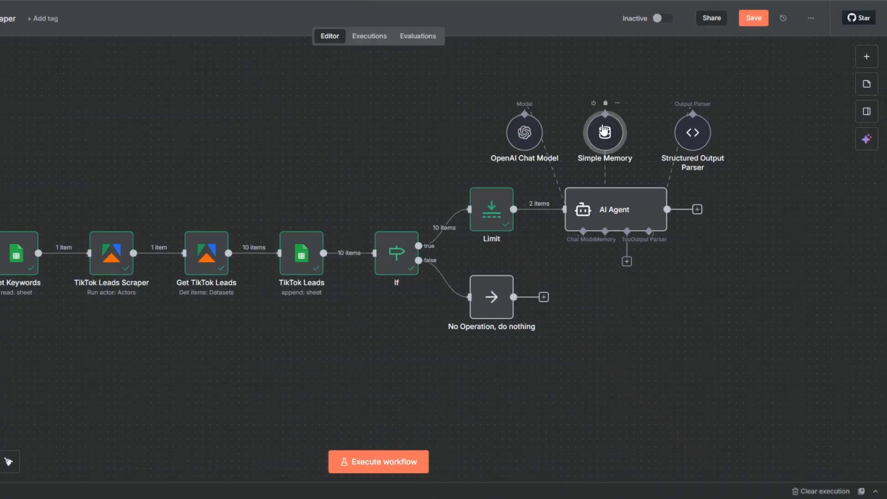
left_click_drag(692, 133, 685, 133)
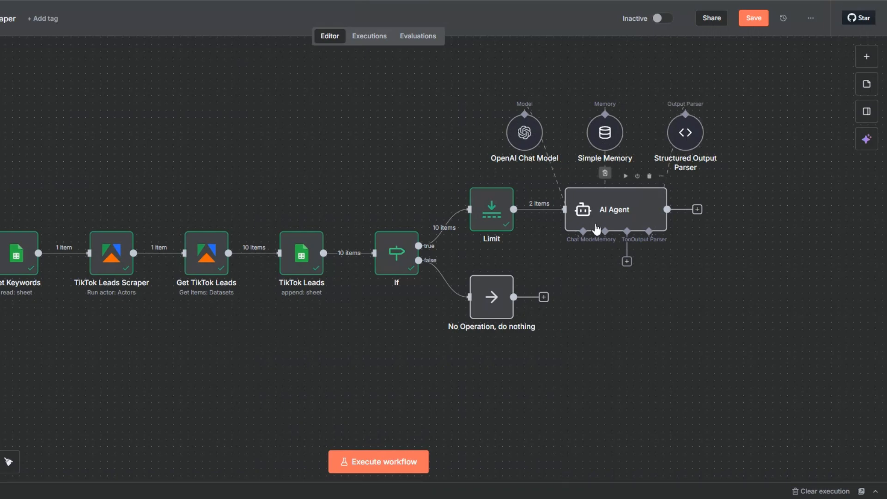
left_click_drag(524, 134, 517, 134)
- Rename the AI Agent node as Outreach AI Agent and save the workflow
left_click(608, 208)
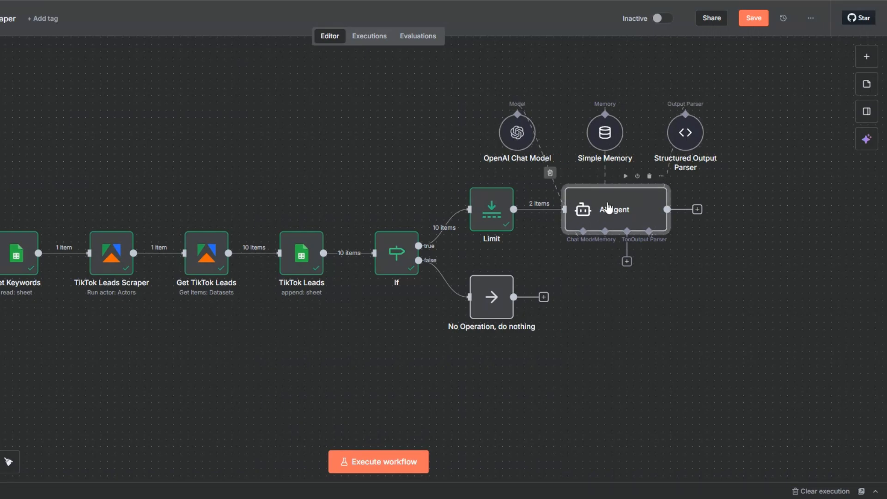
key("F2")
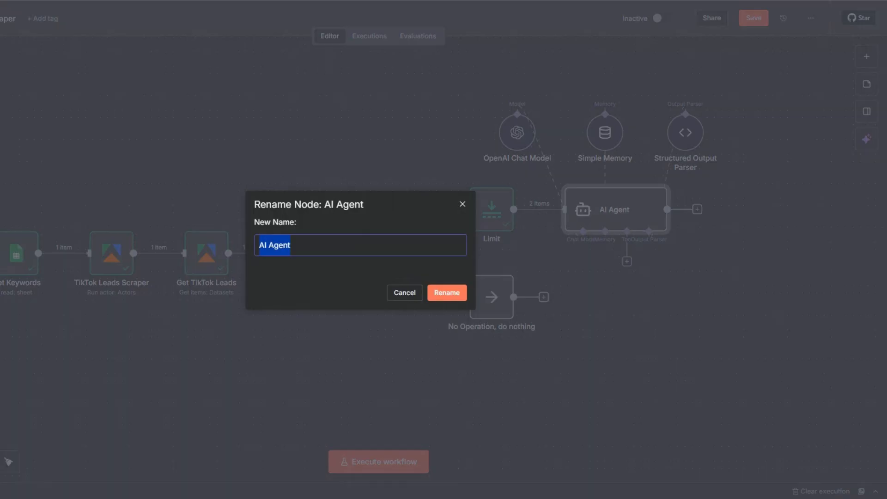
left_click(262, 244)
type("Out")
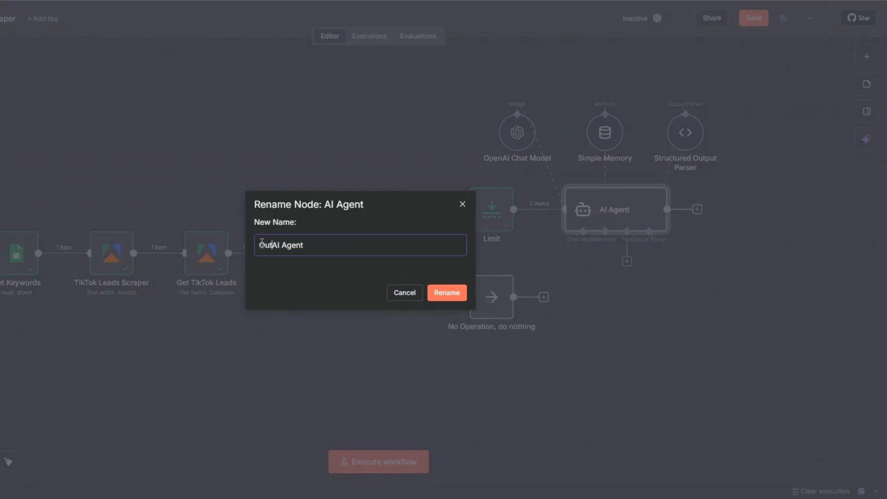
type("reach")
left_click(445, 294)
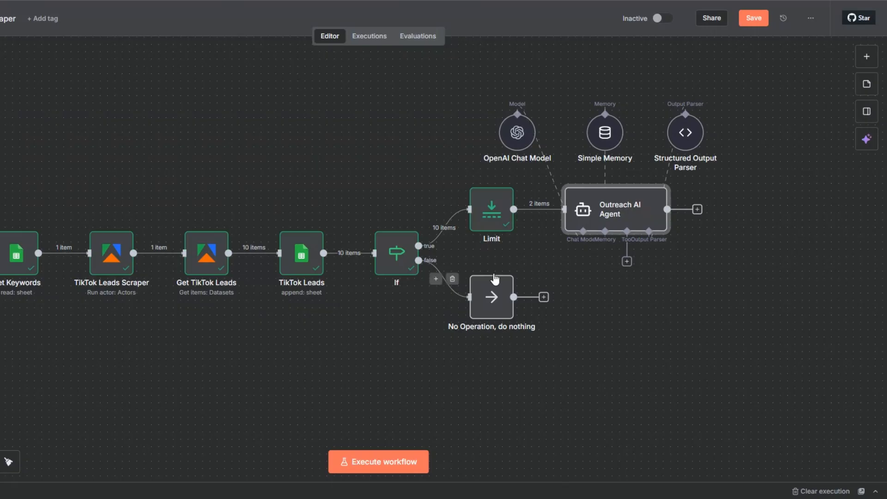
left_click(754, 19)
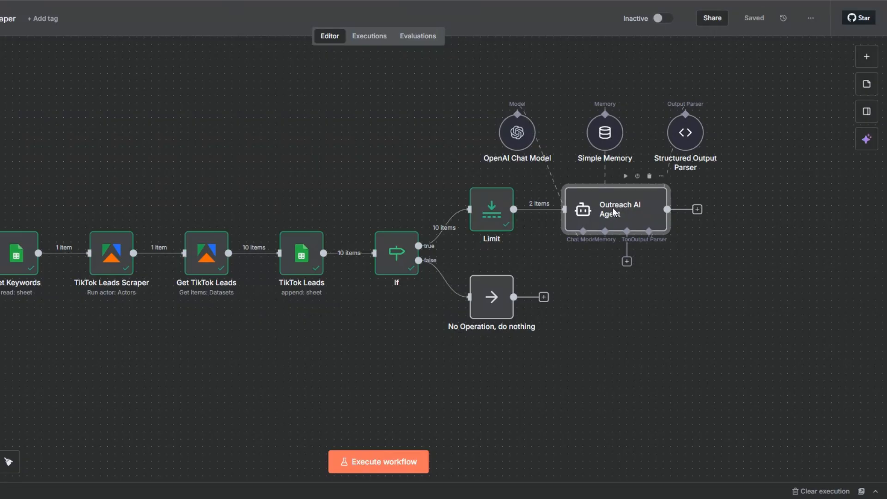
- Run the Outreach AI Agent node on its own and show its output as a table
double_click(612, 212)
left_click(406, 38)
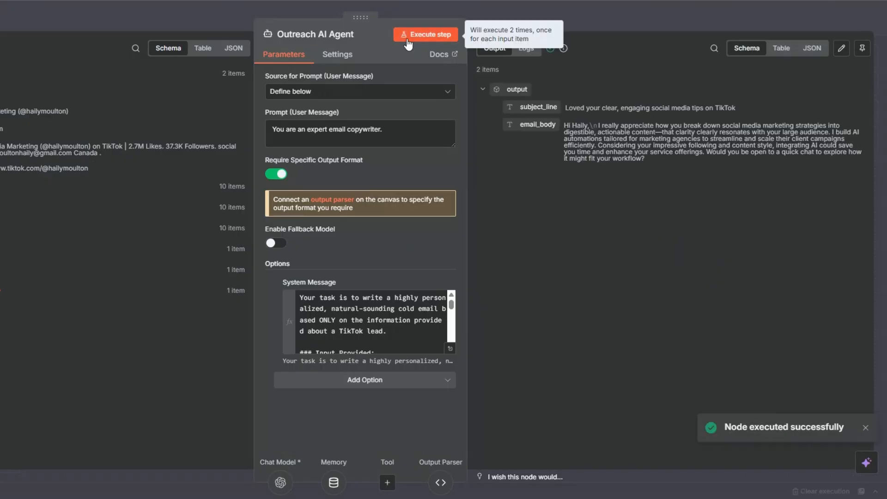
left_click(779, 49)
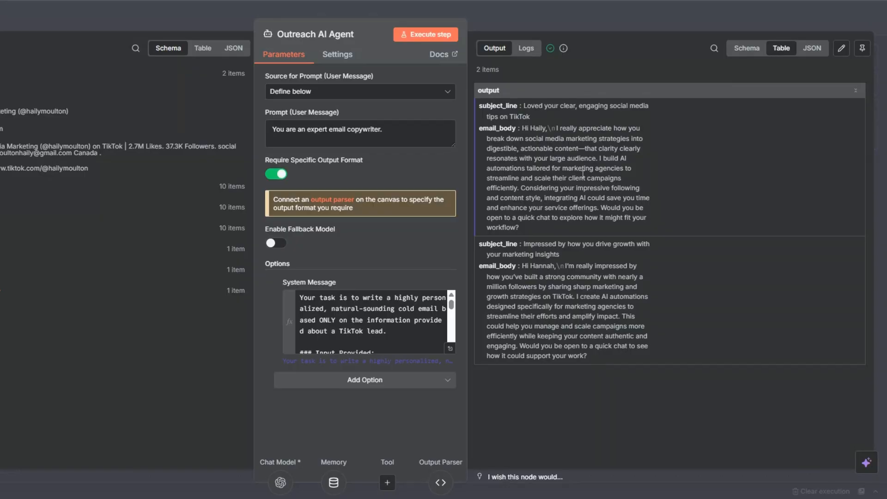
- Examine the greetings and subject lines of the generated emails, then switch to Google Sheets to check the TikTok Leads email column
left_click_drag(522, 129, 560, 129)
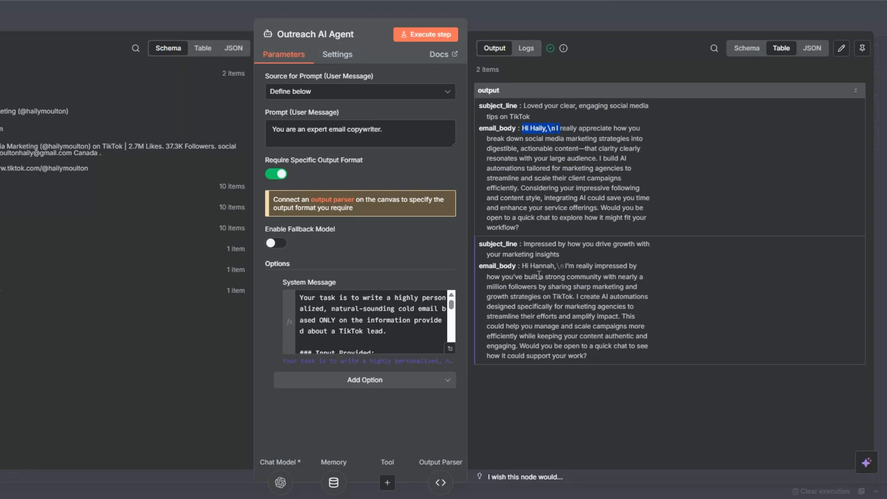
left_click(569, 251)
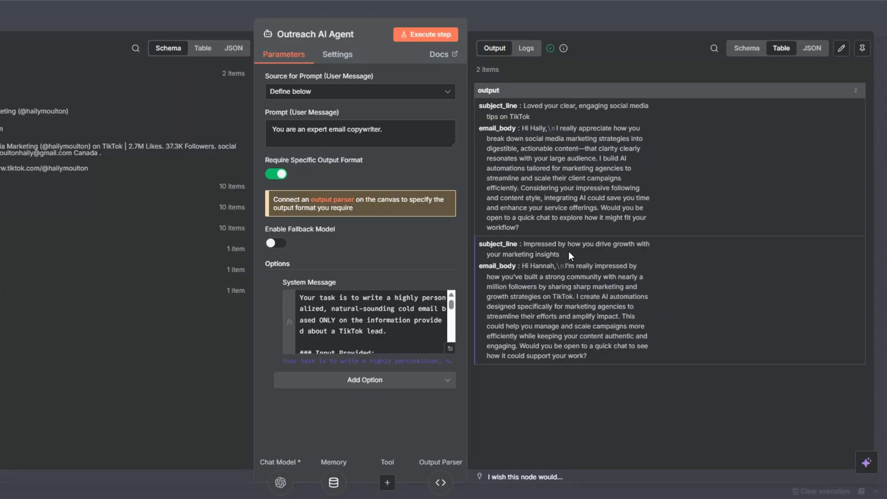
double_click(541, 267)
key("Escape")
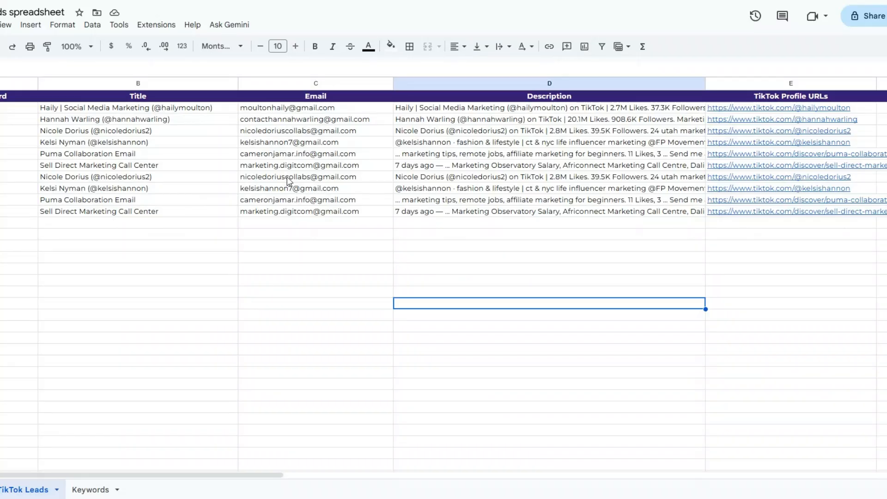
left_click(303, 178)
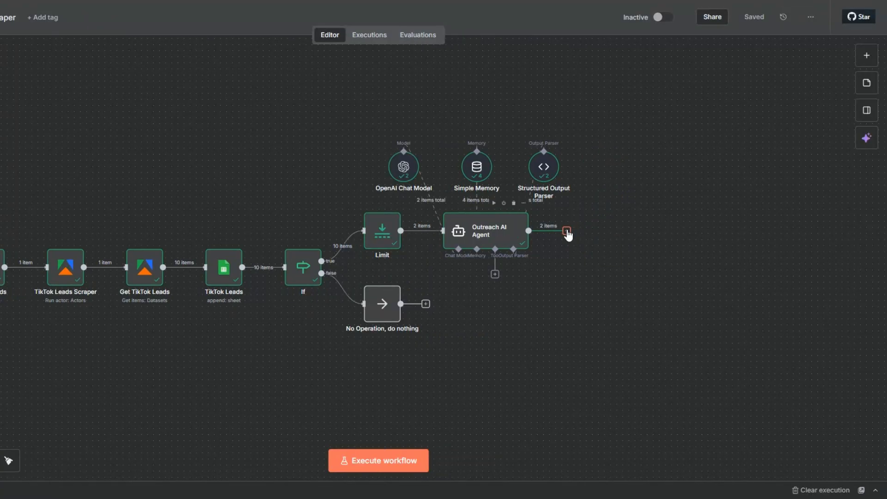
- In n8n, add a Wait node after the Outreach AI Agent and set its wait amount to 3 seconds
left_click(566, 231)
type("wait")
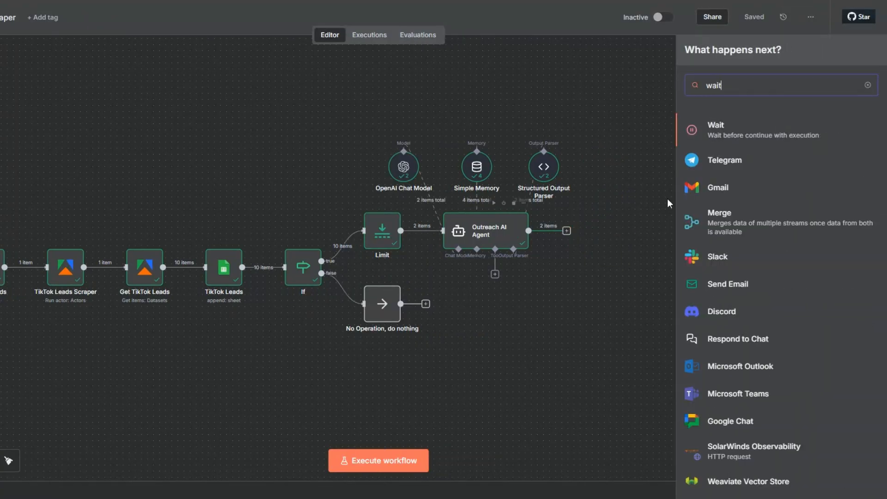
left_click(711, 127)
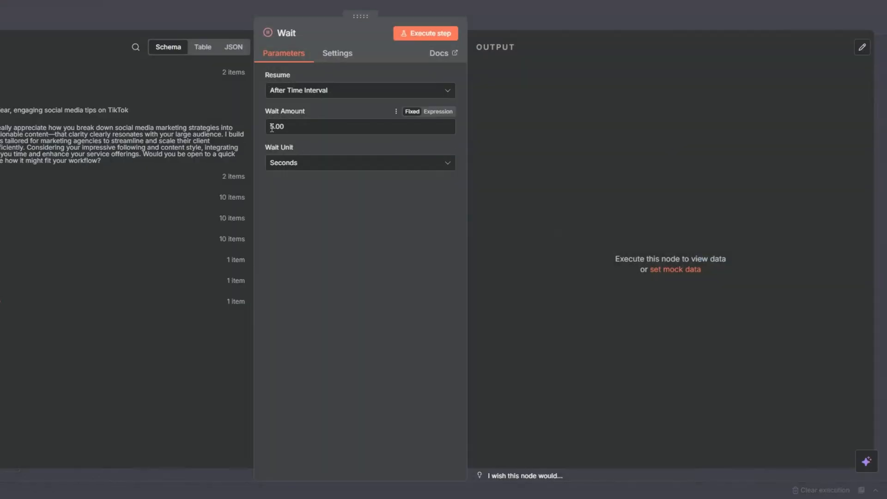
left_click_drag(275, 127, 260, 128)
type("3")
key("Escape")
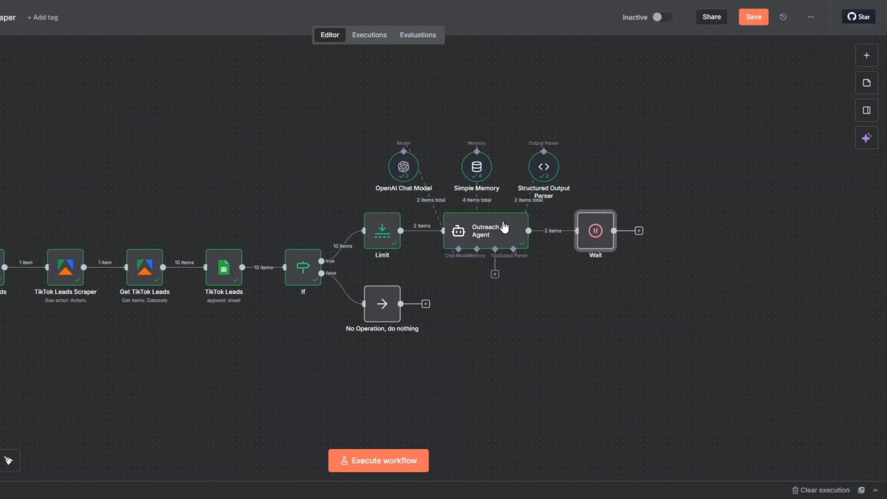
- Rename the Wait node as Wait 3 Seconds and run it on its own
key("F2")
left_click(352, 252)
type("3 S")
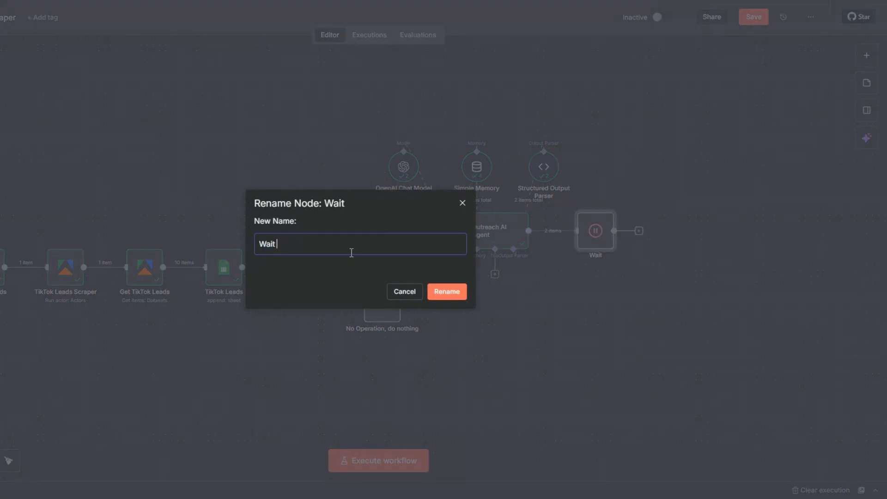
type("econds")
left_click(444, 292)
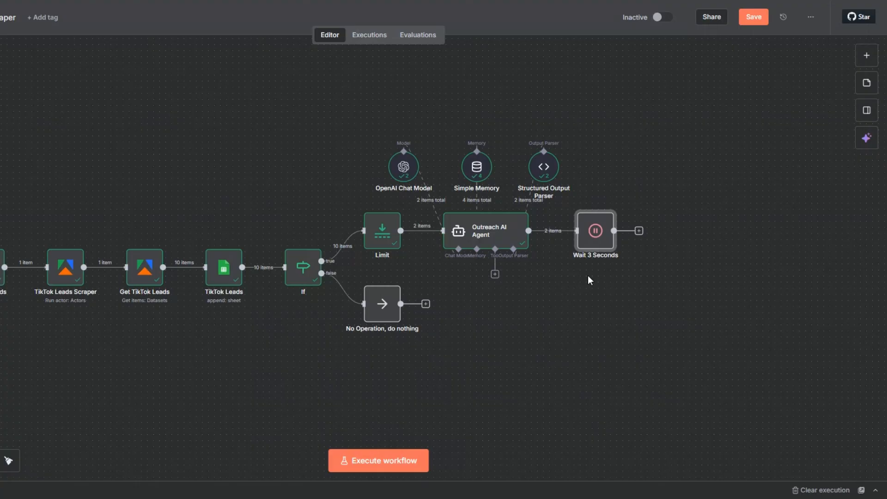
left_click(579, 203)
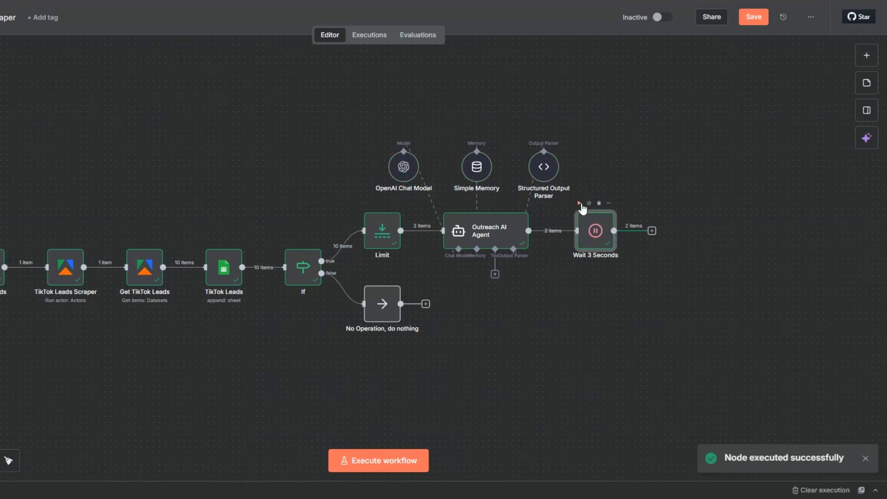
- Add a Gmail node with the Send a message action after the Wait 3 Seconds node
left_click(651, 231)
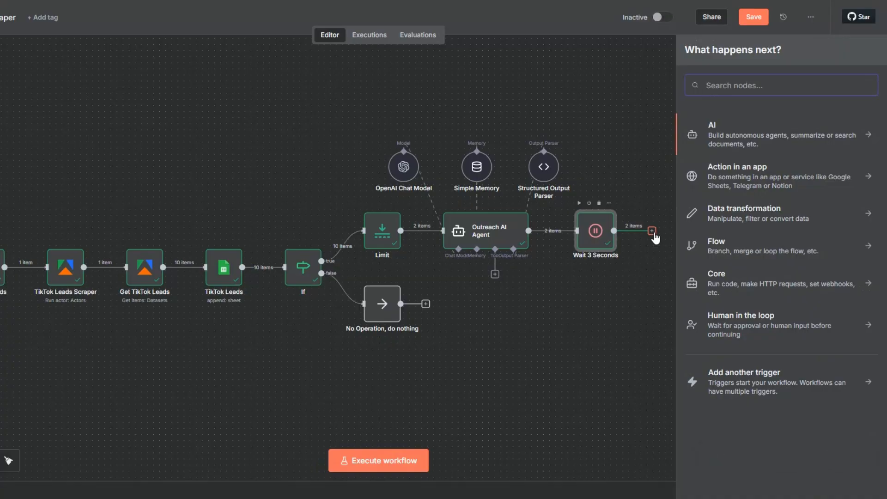
type("gma")
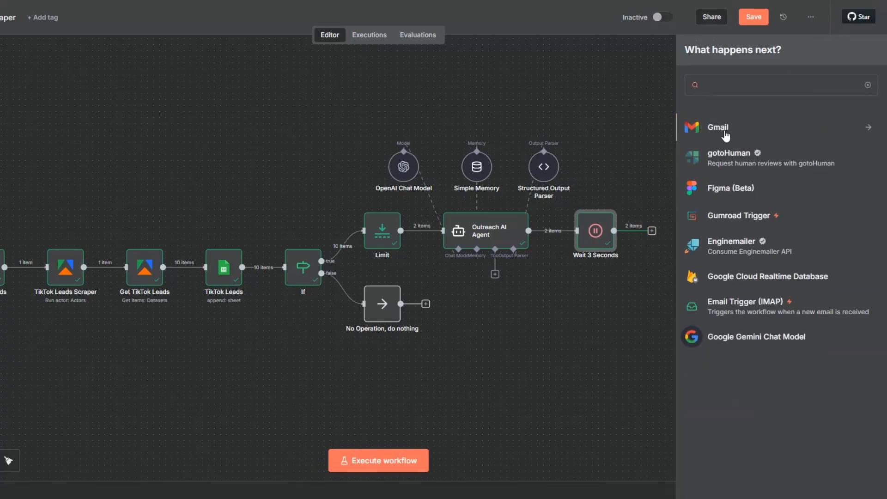
left_click(724, 131)
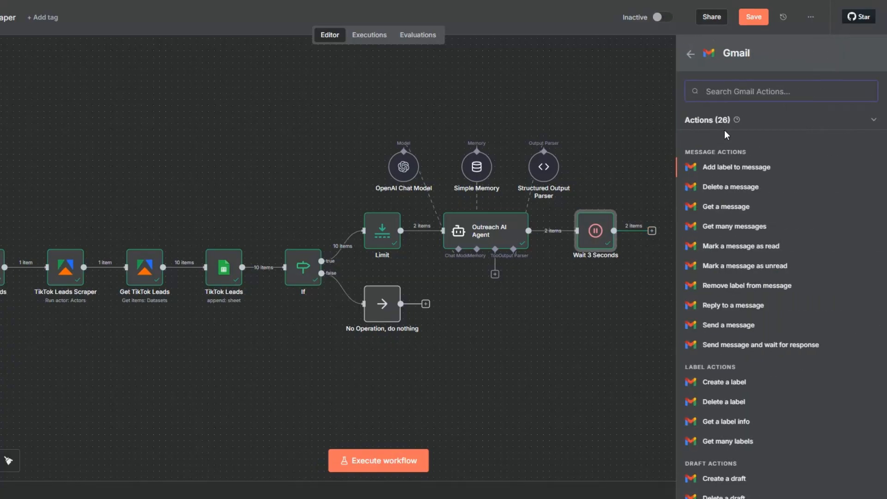
left_click(740, 332)
- Map the Gmail message's recipient to the Email field of the TikTok Leads node
left_click(302, 197)
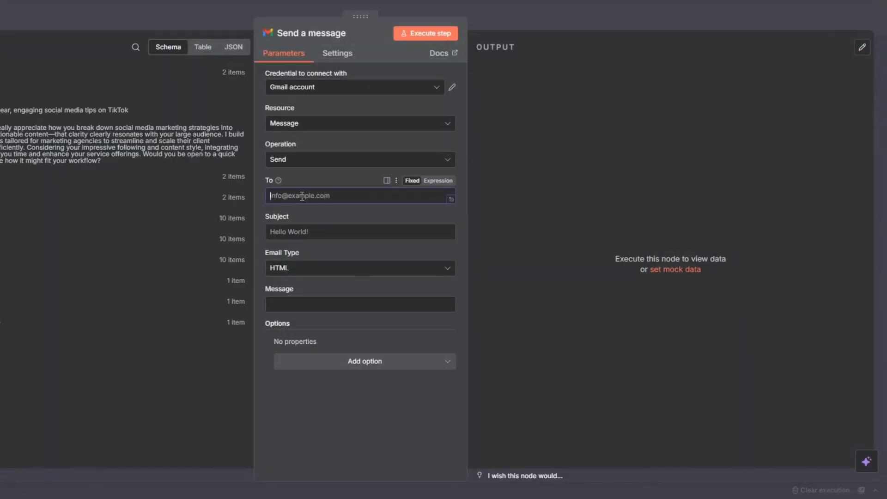
left_click(296, 232)
left_click(292, 304)
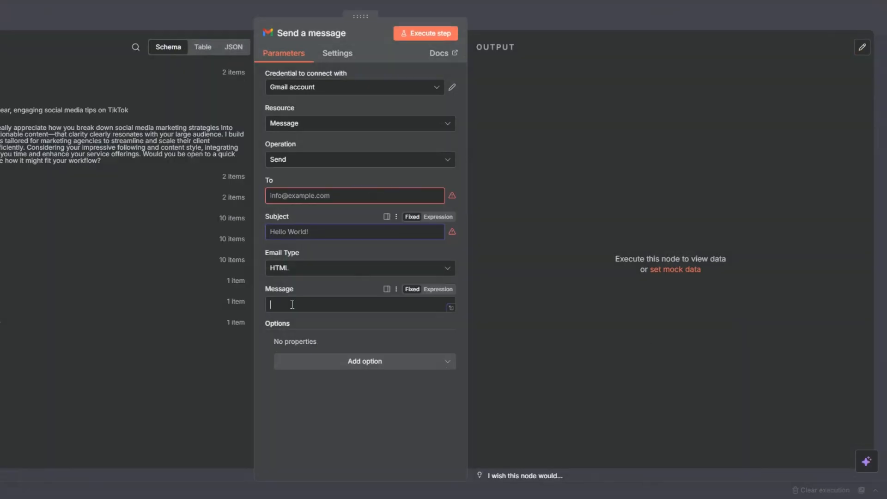
left_click(314, 196)
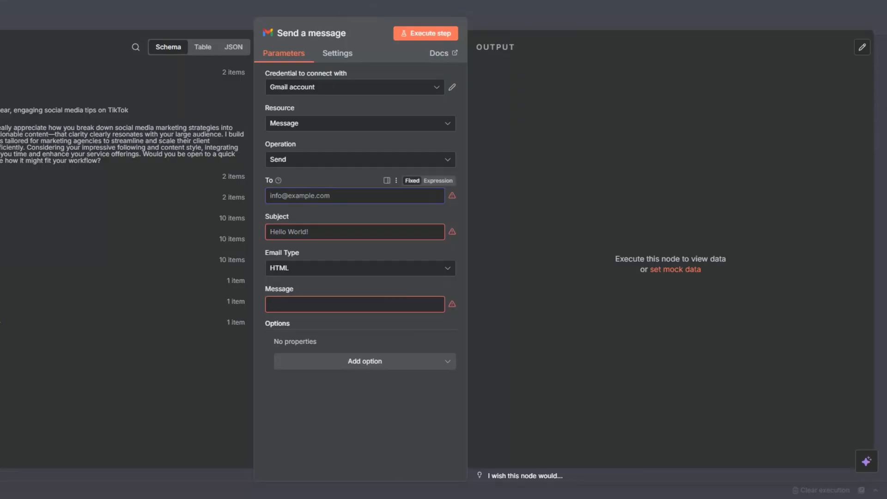
left_click_drag(2, 294, 366, 197)
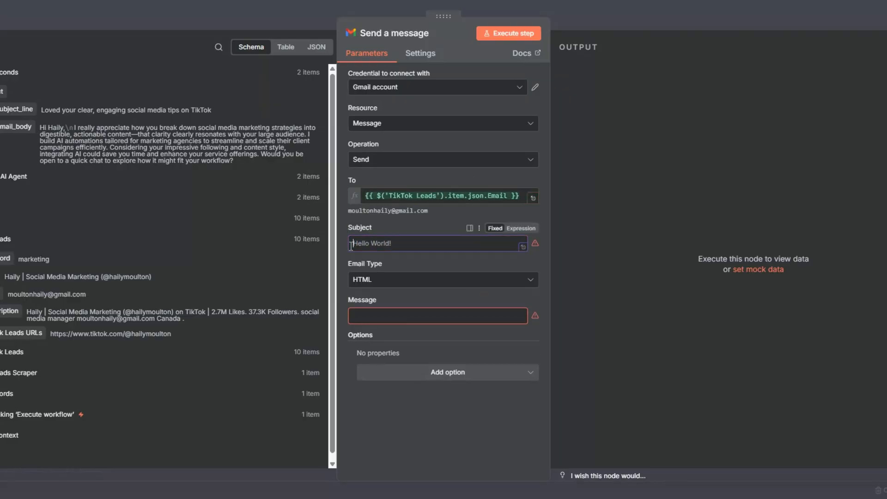
- Map the Gmail subject to subject_line and the message to email_body from the Wait 3 Seconds output, with Text as the email type
left_click_drag(16, 109, 364, 245)
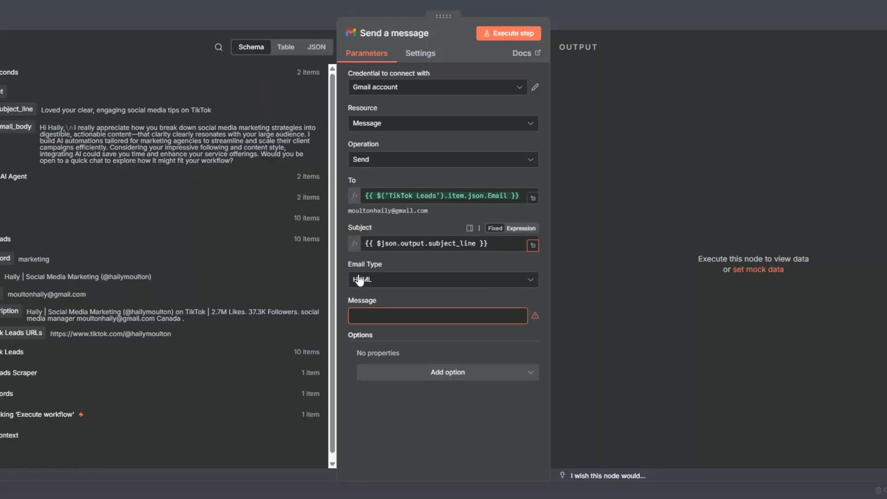
left_click(360, 289)
left_click(361, 316)
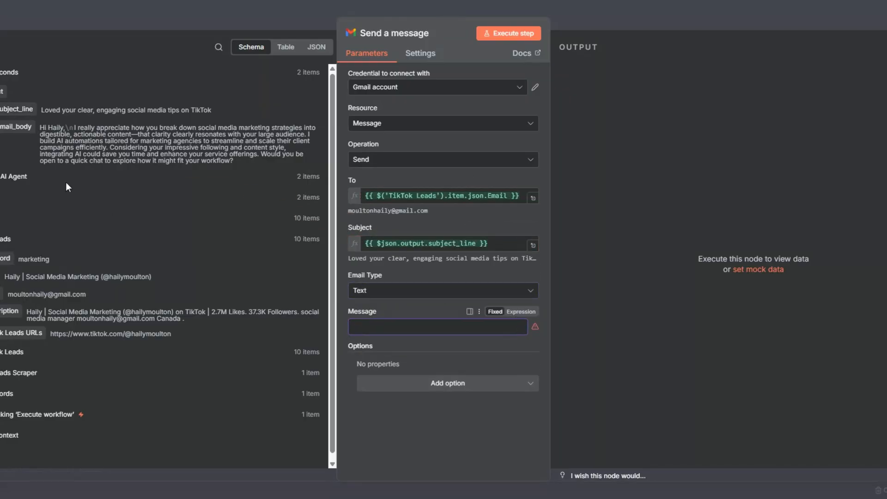
left_click_drag(17, 126, 365, 326)
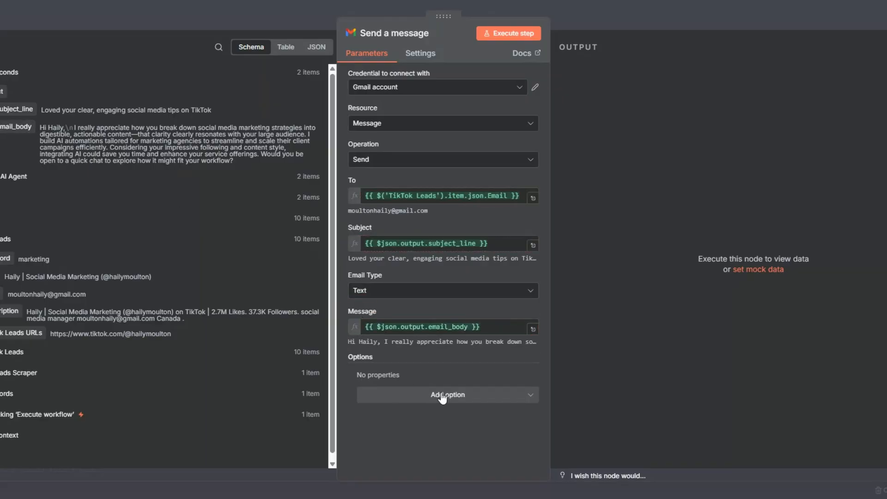
- Add the Append n8n Attribution option to the Gmail node, turn it off and run the node on its own
left_click(442, 397)
left_click(423, 253)
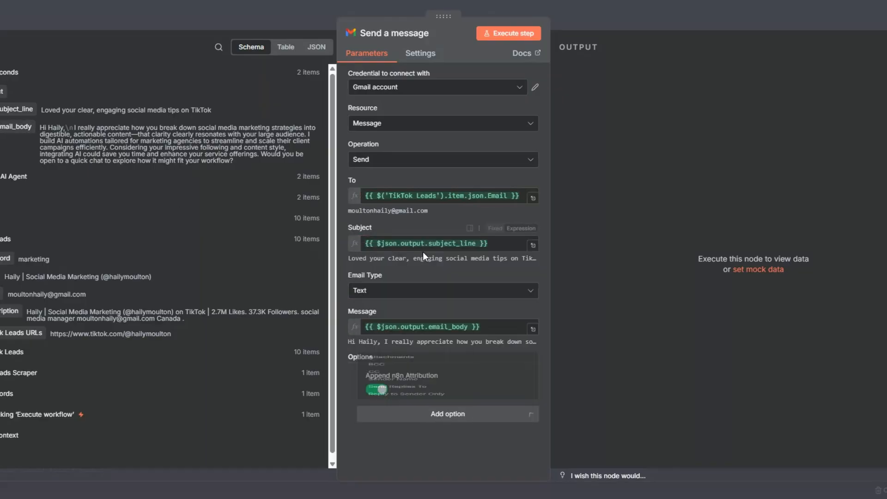
left_click(378, 390)
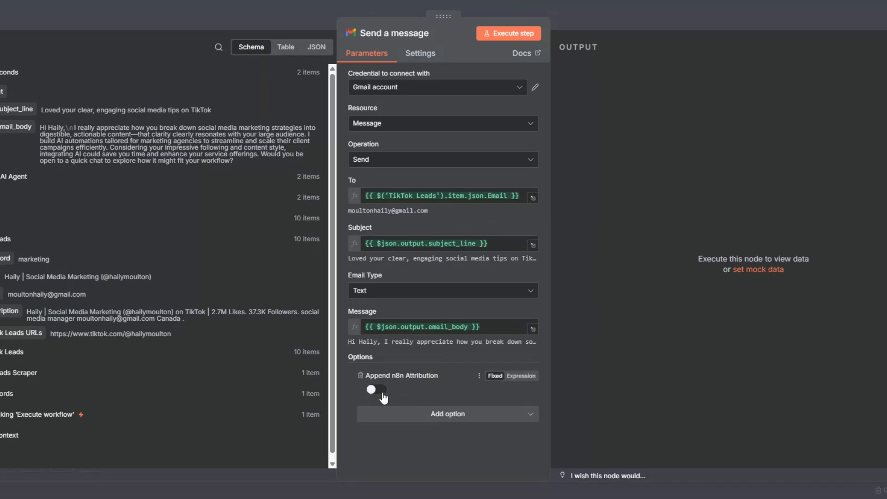
left_click(517, 36)
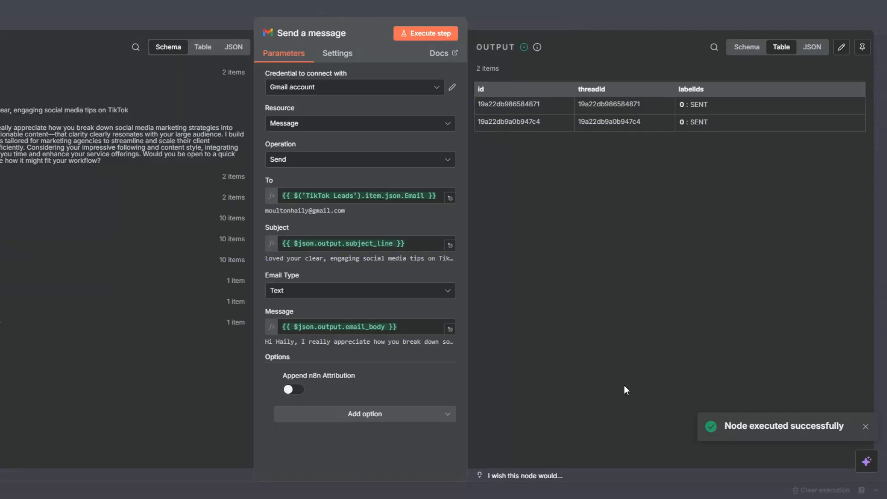
- Return to the canvas and rename the Gmail node as Send Outreach Emails
key("Escape")
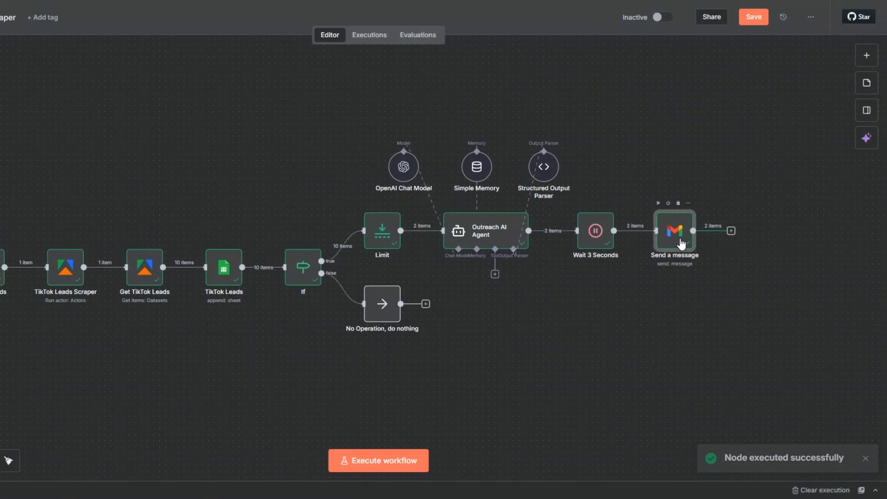
key("F2")
left_click_drag(280, 245, 323, 246)
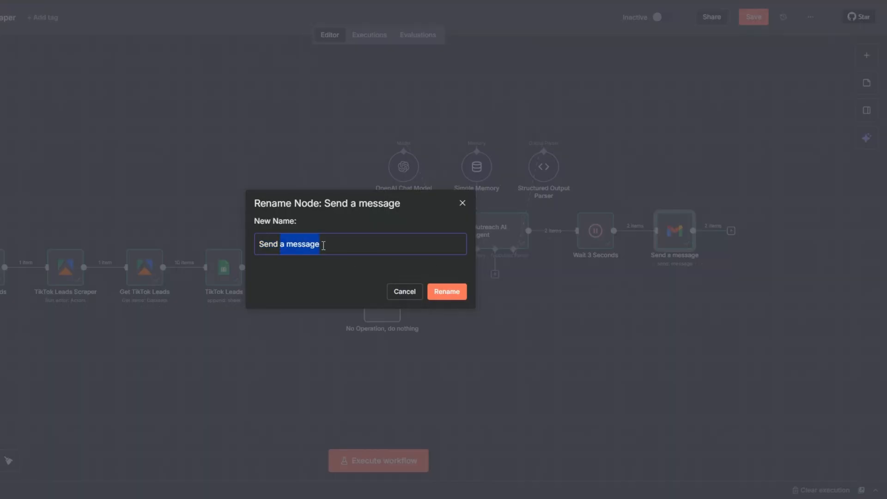
type("Outreach Emails")
left_click(447, 292)
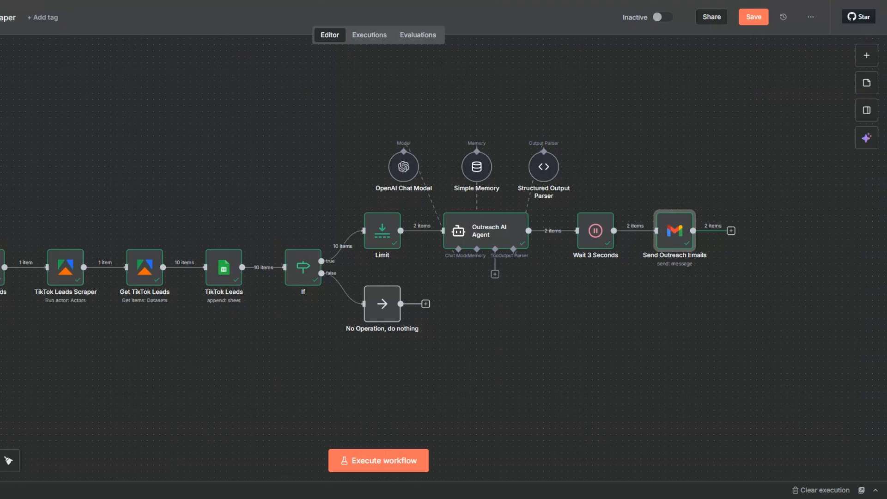
- Add a Google Sheets node with the Update row in sheet action after the Send Outreach Emails node
left_click(731, 230)
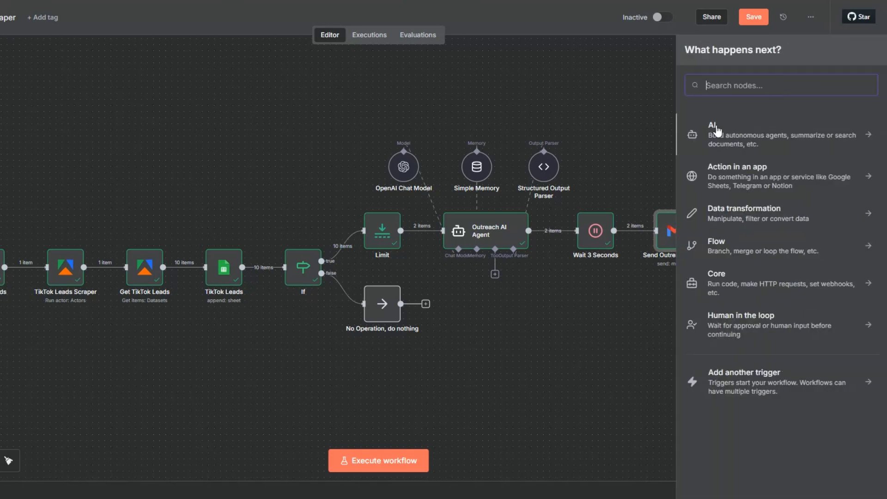
type("goo")
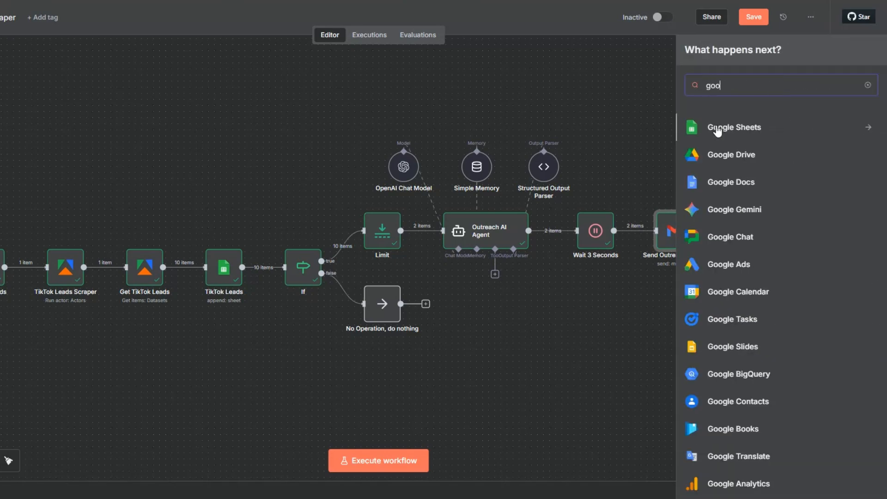
left_click(718, 129)
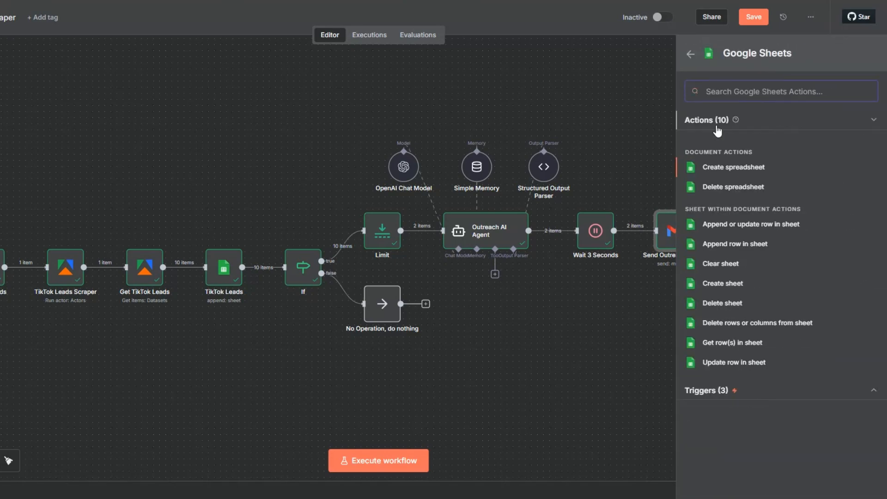
left_click(740, 368)
- Point the row update at the TikTok Leads sheet of the TikTok Leads spreadsheet document
left_click(328, 196)
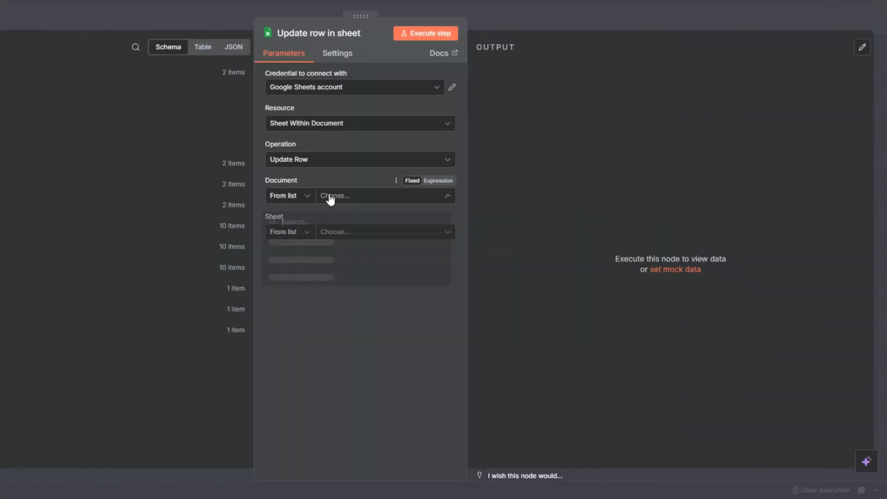
left_click(299, 247)
left_click(376, 235)
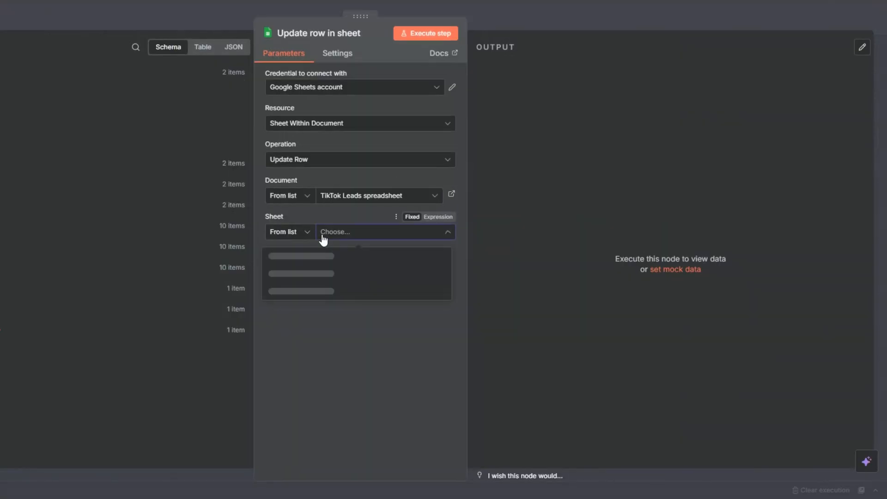
left_click(282, 259)
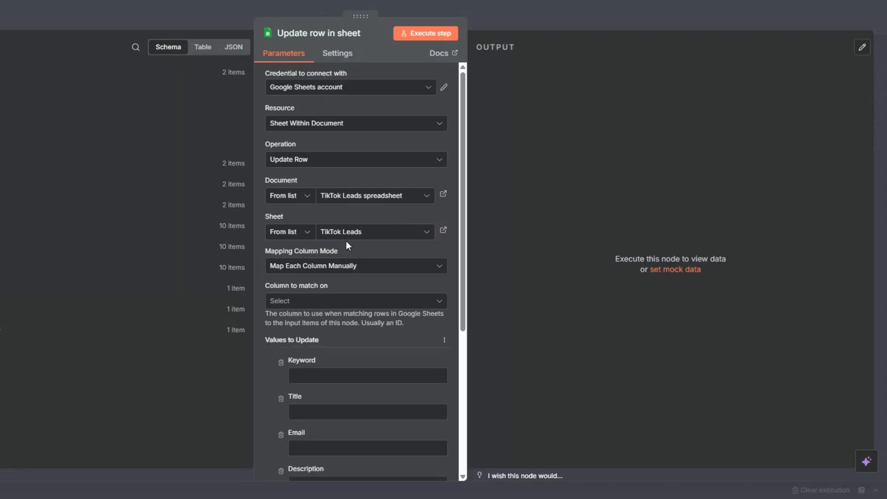
- Match rows on the Email column and map its value to the Email field of the TikTok Leads node
scroll(347, 245, "down", 2)
left_click(309, 244)
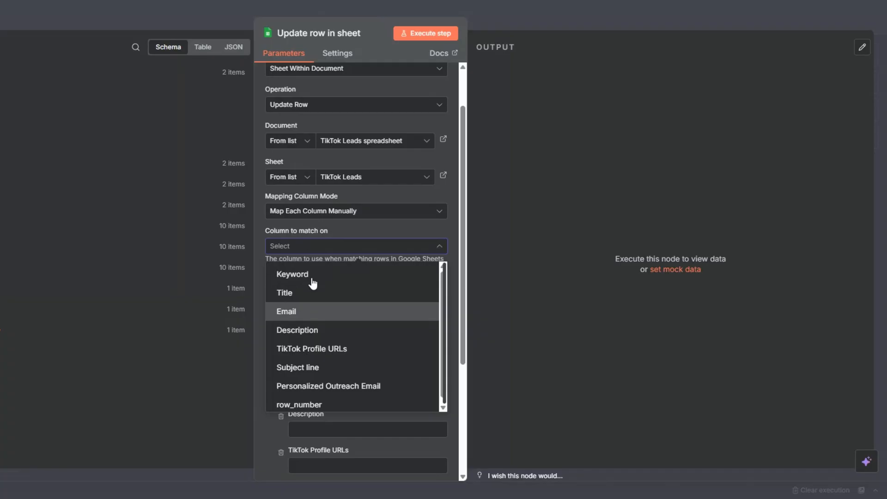
left_click(300, 310)
scroll(354, 222, "down", 1)
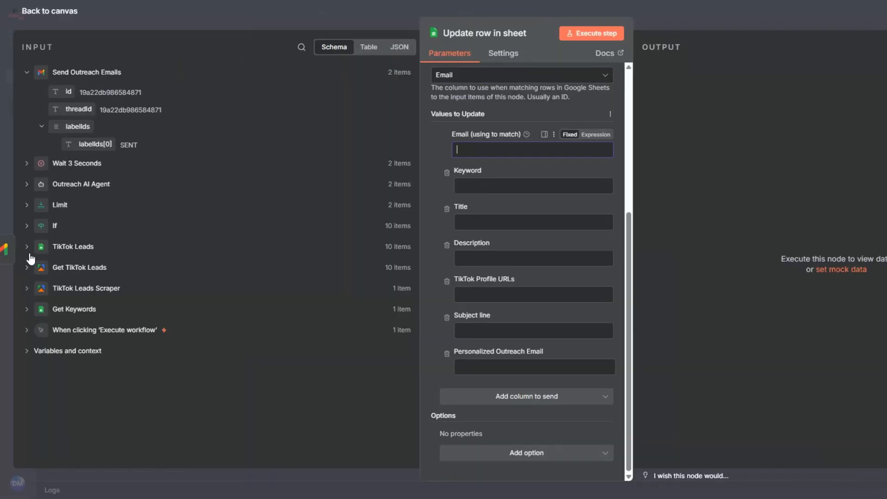
left_click(35, 255)
left_click_drag(75, 305, 467, 150)
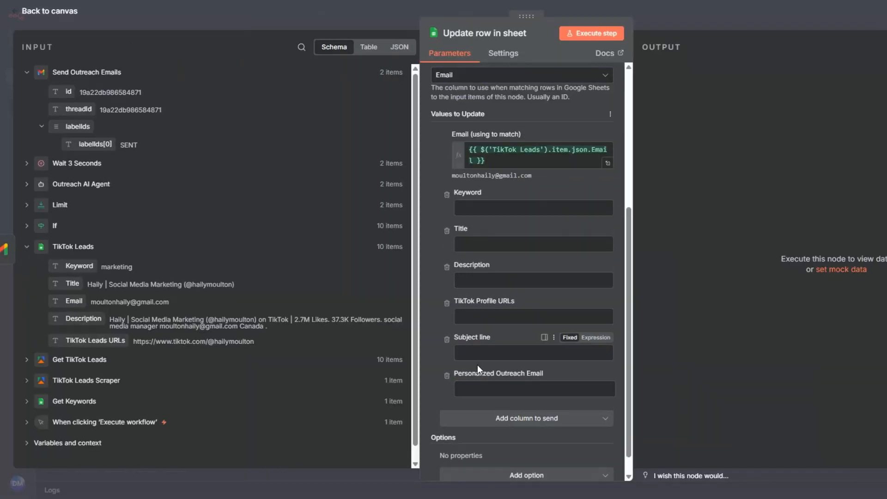
- Map Subject line and Personalized Outreach Email to the subject_line and email_body of Wait 3 Seconds, and run the node
left_click(27, 163)
left_click_drag(98, 201, 483, 354)
left_click_drag(91, 217, 470, 400)
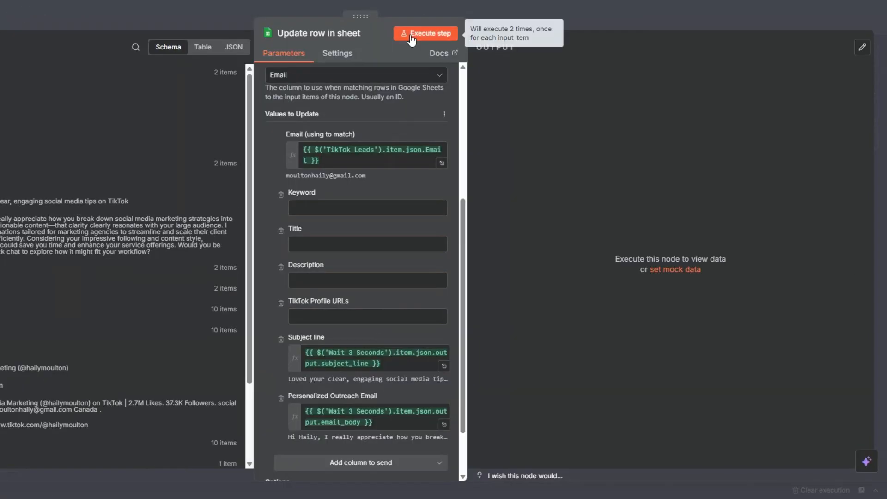
left_click(576, 33)
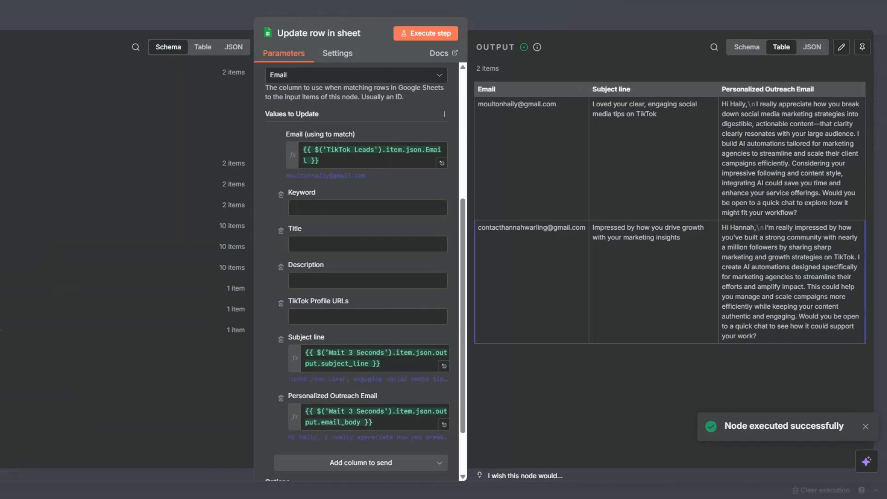
- Return to the canvas and rename the Google Sheets update node as Update Subject Line & Email Column
key("Escape")
key("F2")
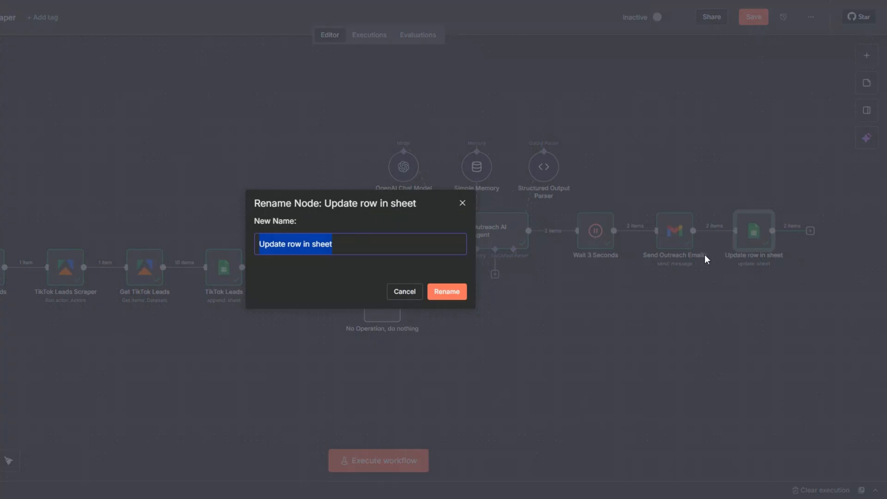
type("Update Subject Line & Email Column")
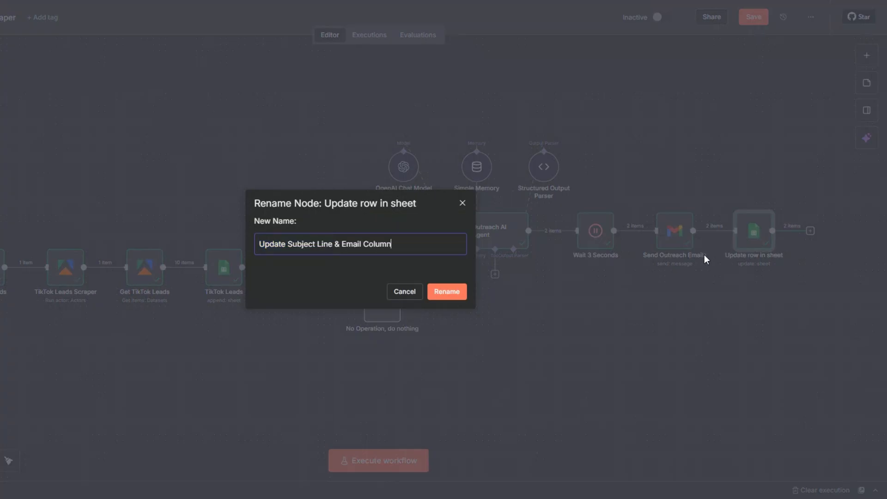
left_click(438, 292)
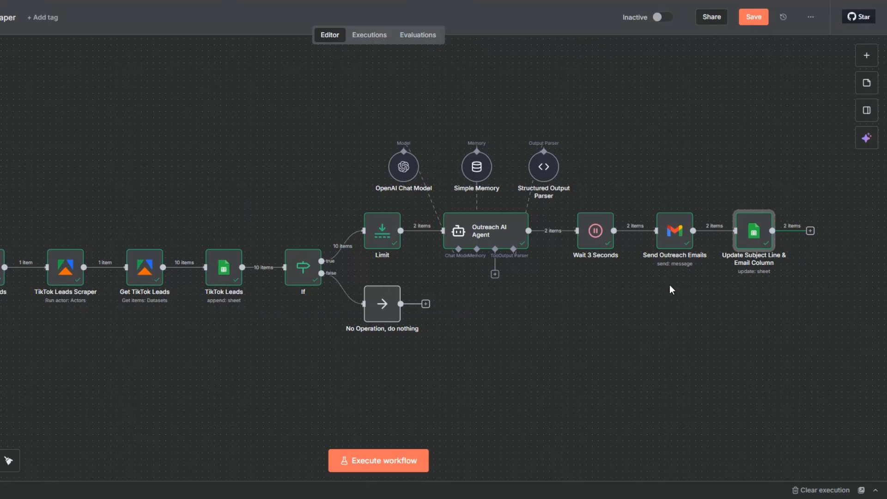
- Add a No Operation, do nothing node after the Update Subject Line & Email Column node and return to the canvas
left_click(810, 230)
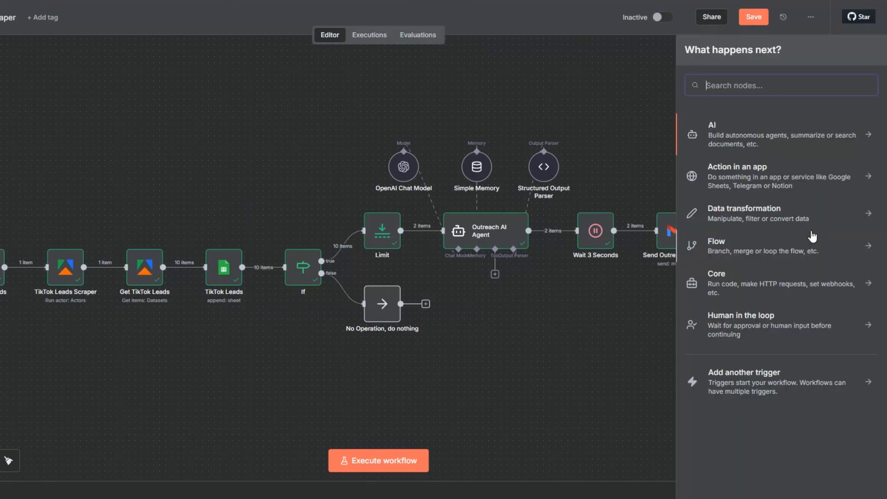
type("d")
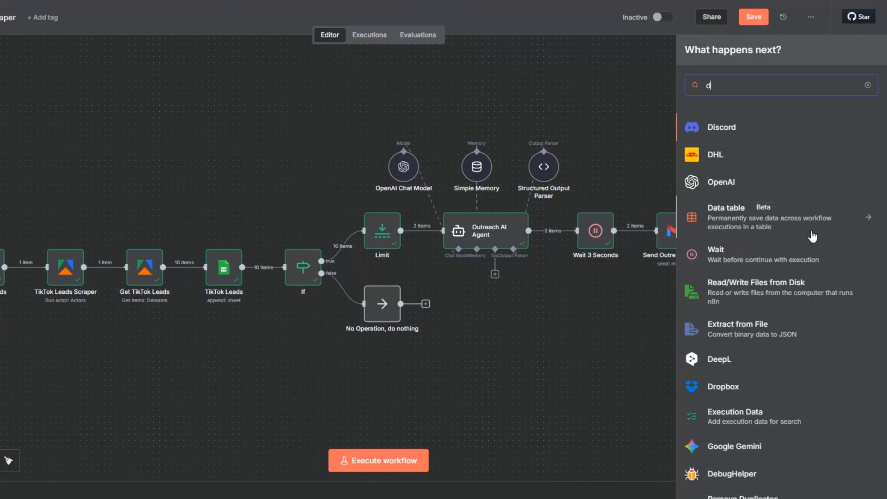
type("o no")
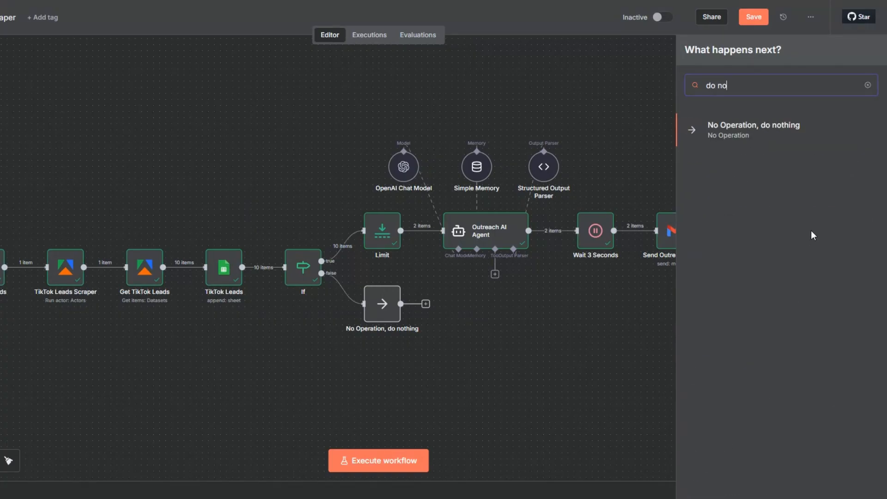
left_click(750, 124)
key("Escape")
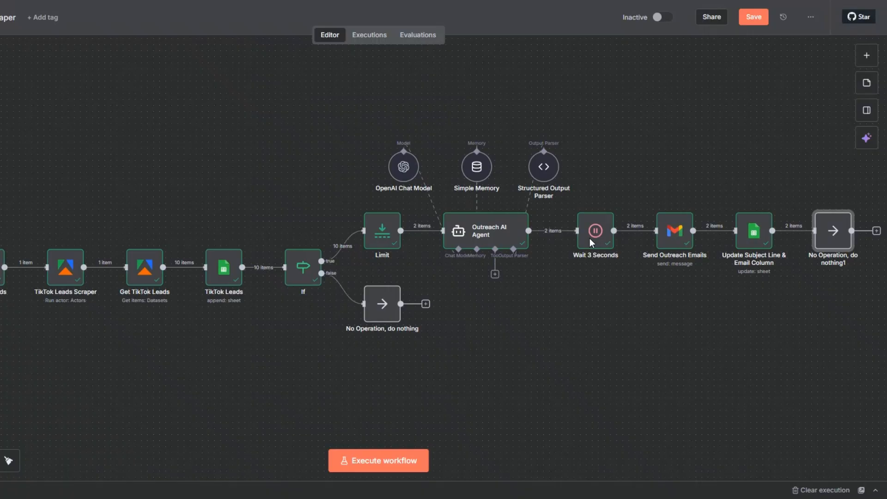
- Switch to the TikTok Leads spreadsheet in Google Sheets and examine the Subject line and Personalized Outreach Email cells of the first two leads
left_click(817, 204)
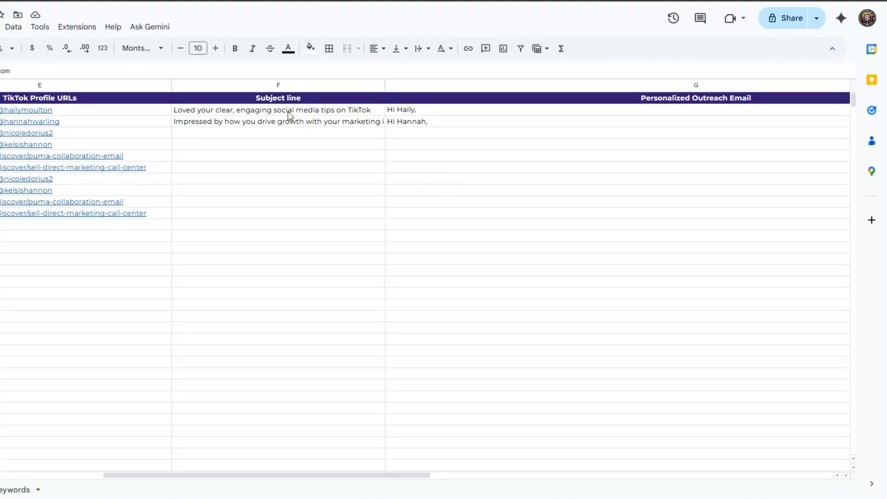
left_click(557, 121)
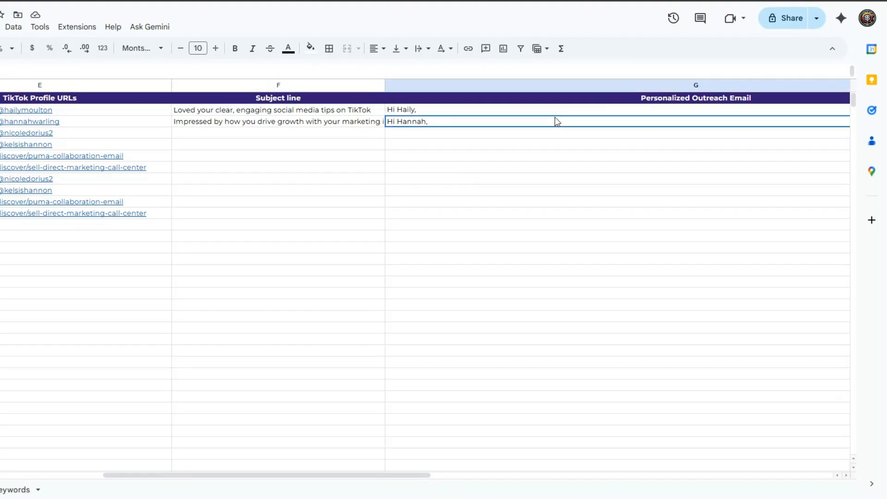
left_click(207, 113)
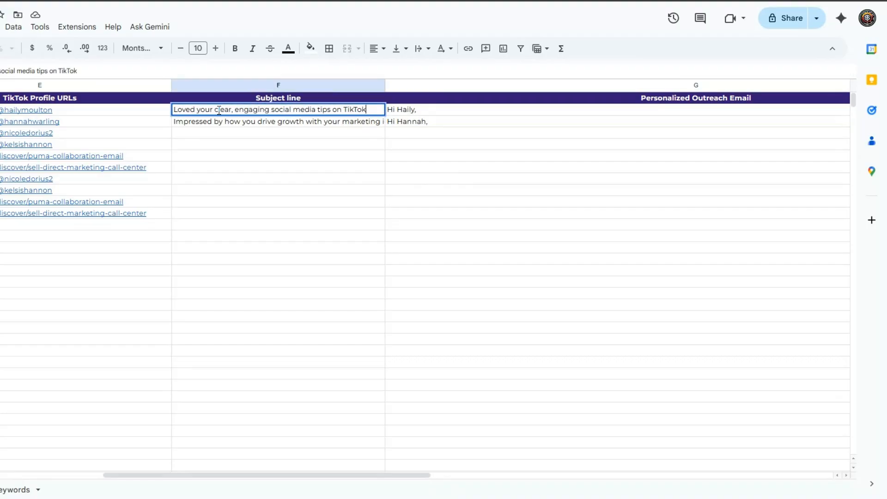
left_click(220, 122)
left_click(220, 151)
left_click(422, 113)
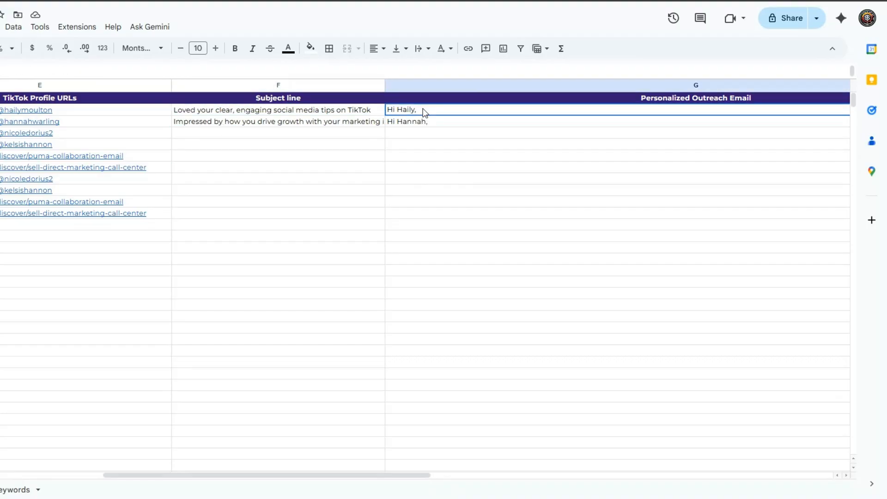
double_click(422, 111)
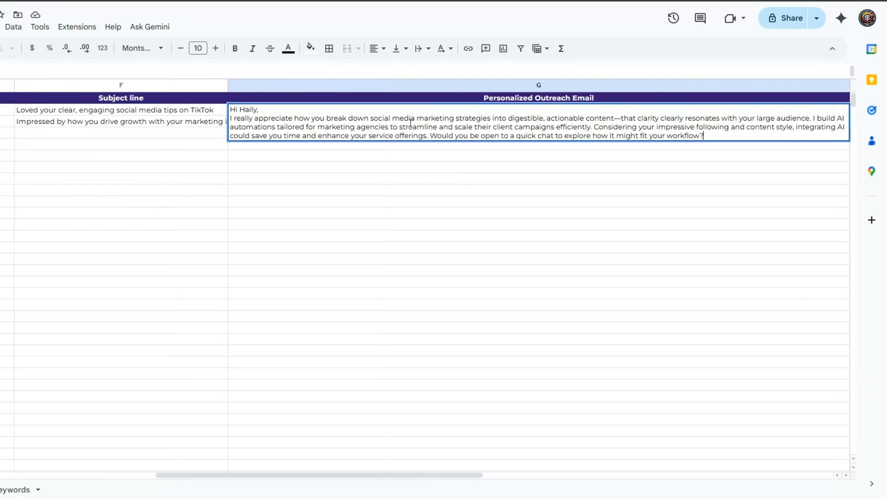
key("Return")
double_click(360, 129)
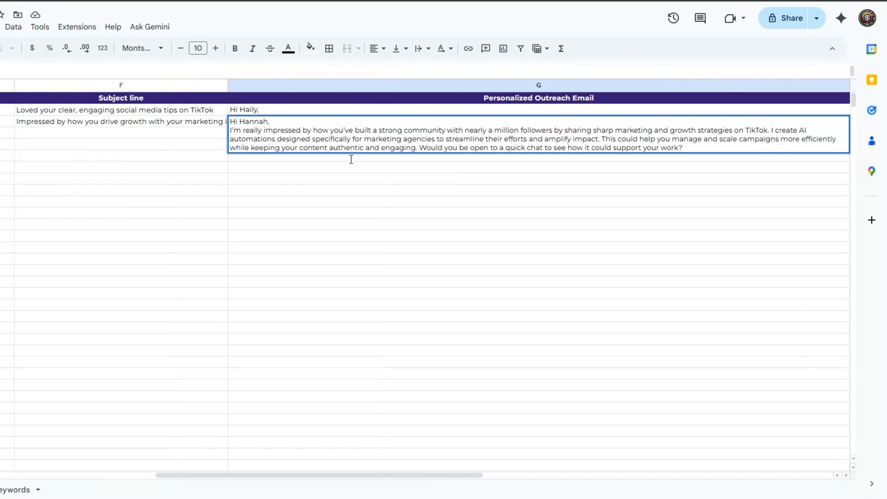
left_click(338, 181)
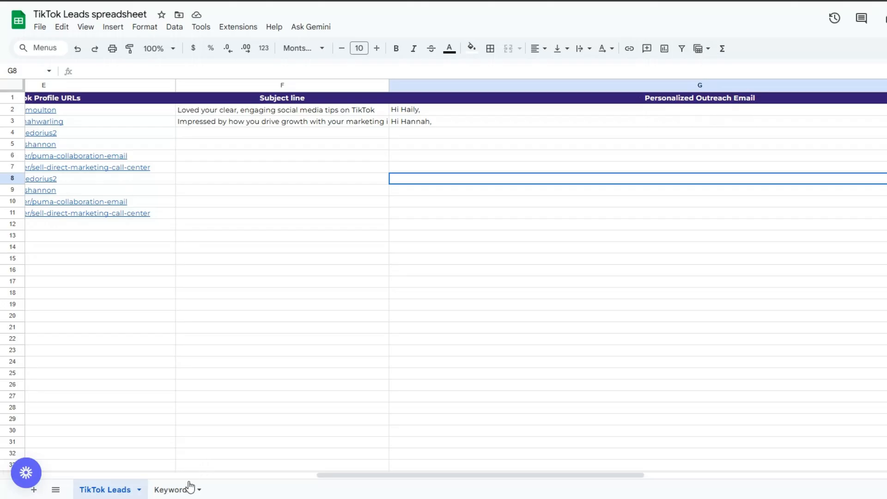
- Review the search keyword and number of leads on the Keywords sheet
left_click(189, 489)
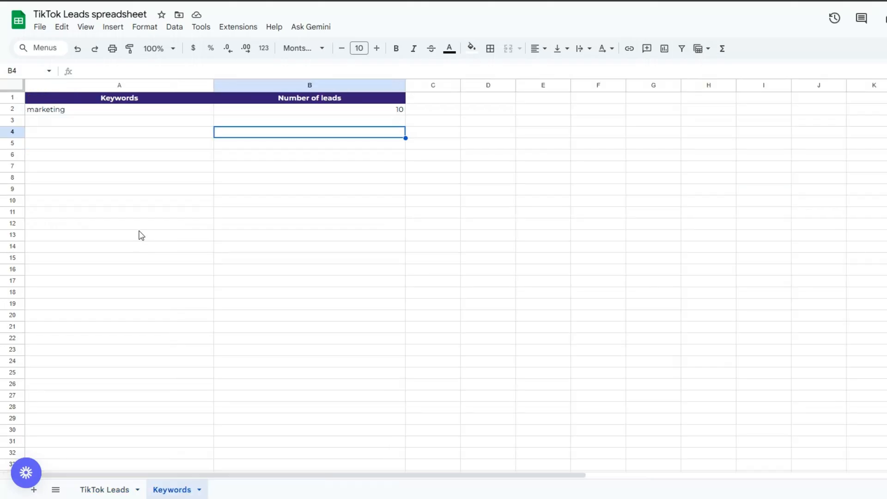
left_click(140, 215)
left_click(257, 195)
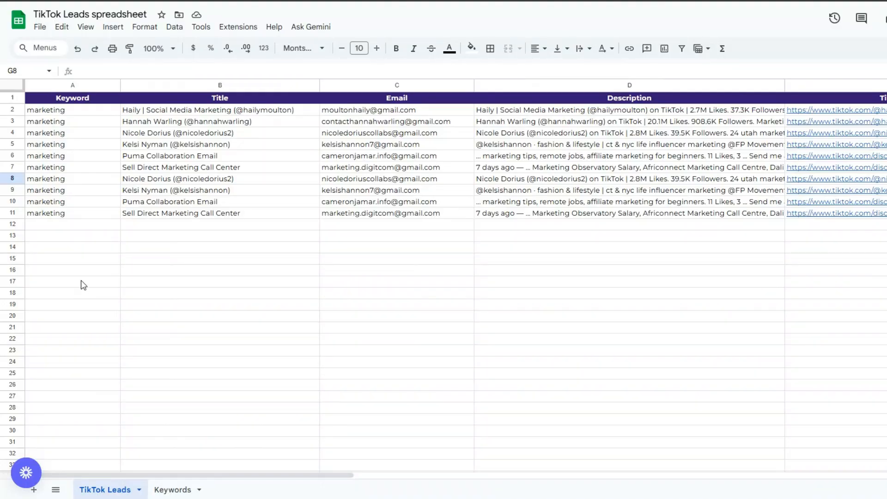
- Go through the Keyword, Title, Email, Description and TikTok Profile URLs columns of the TikTok Leads sheet
left_click(83, 285)
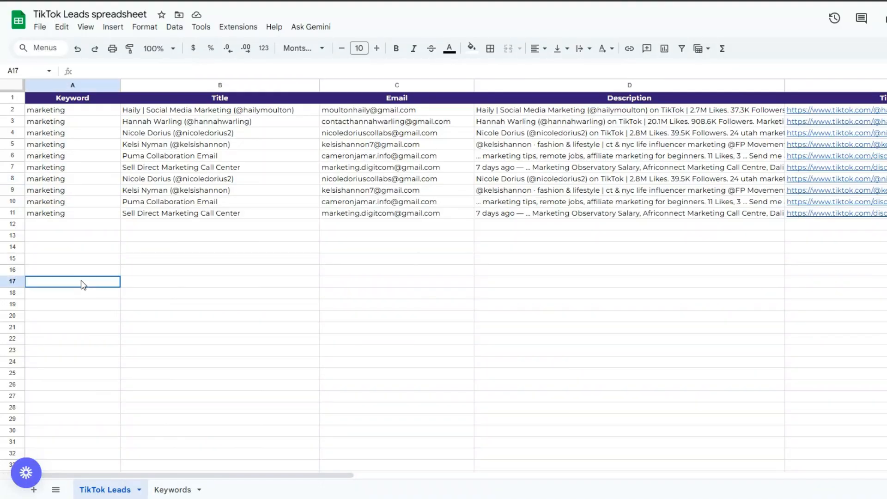
left_click(214, 279)
left_click(363, 279)
left_click(587, 280)
left_click(868, 270)
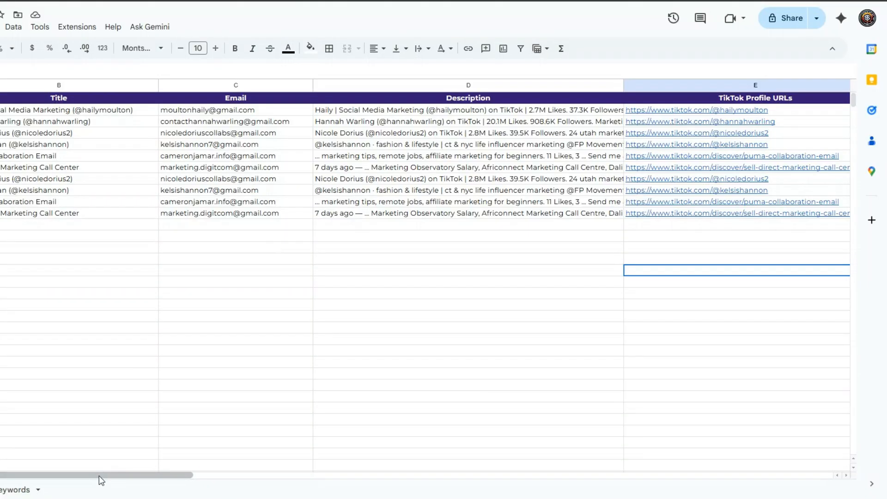
- Examine the Subject line and Personalized Outreach Email entries of the first two leads on the TikTok Leads sheet
left_click_drag(99, 476, 438, 476)
left_click(180, 111)
left_click(154, 184)
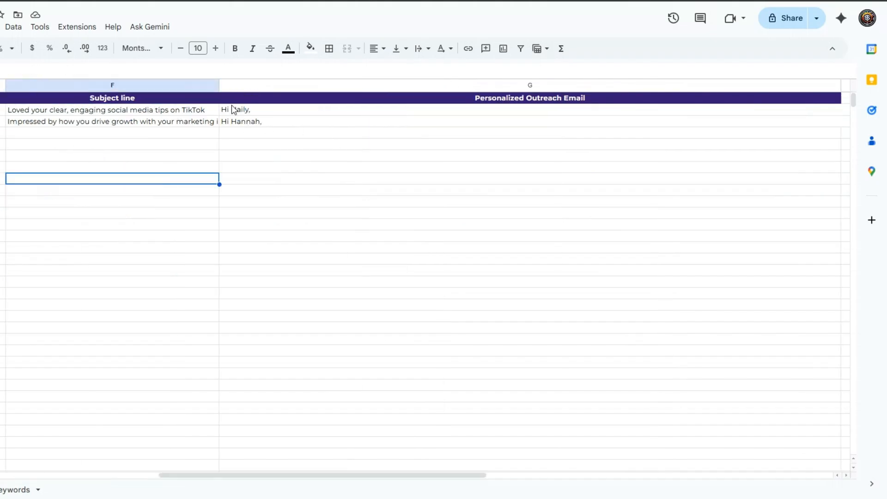
left_click(233, 110)
double_click(234, 109)
left_click(234, 158)
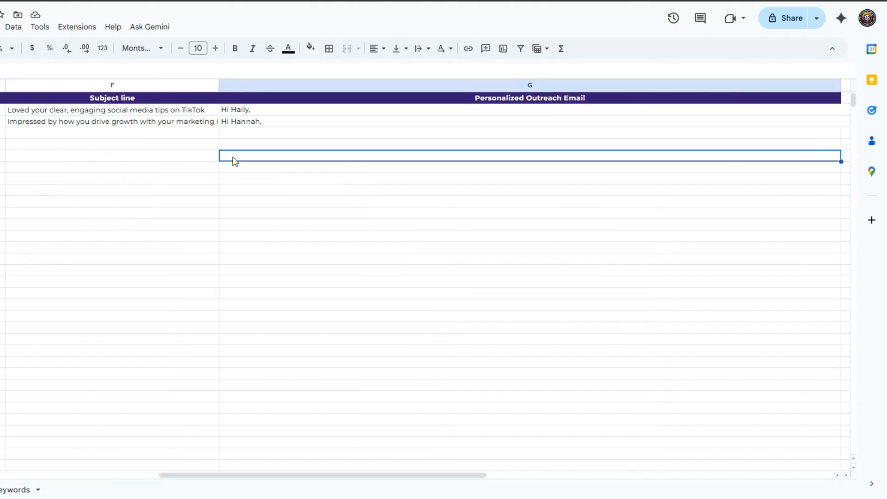
double_click(240, 126)
left_click(229, 182)
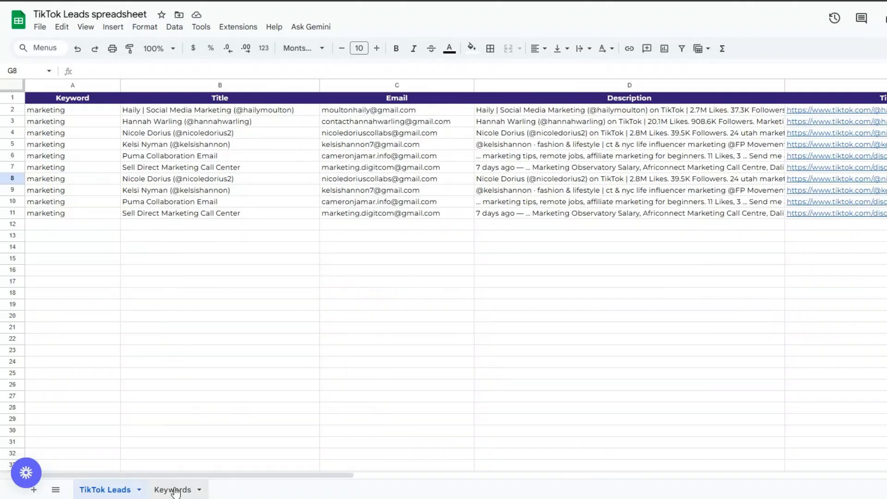
- Change the keyword in cell A2 of the Keywords sheet to automation
left_click(173, 489)
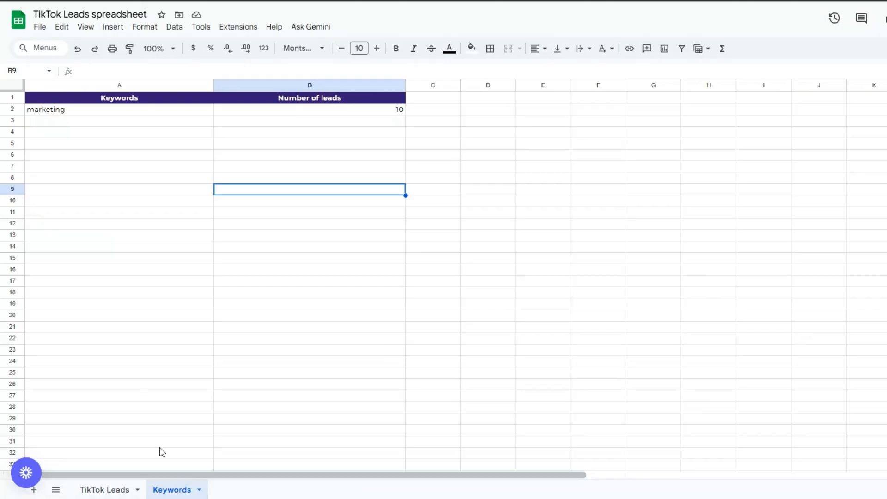
left_click(74, 113)
double_click(65, 110)
left_click_drag(64, 110, 27, 108)
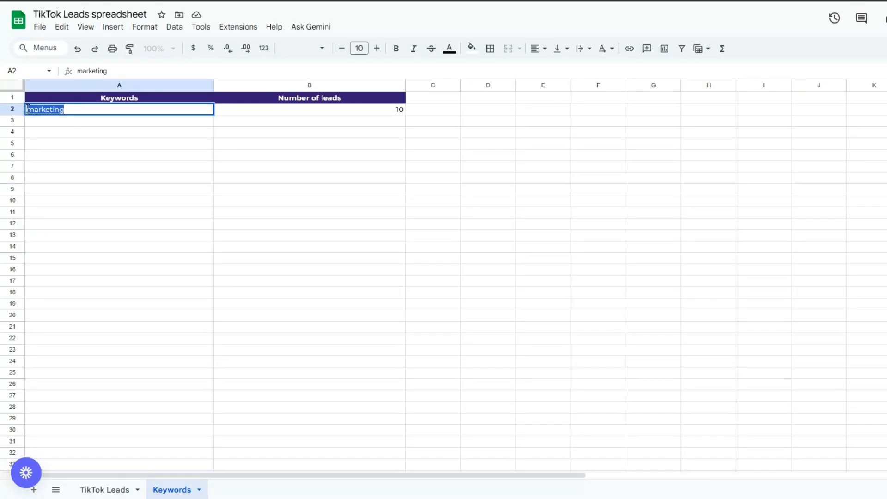
type("automation")
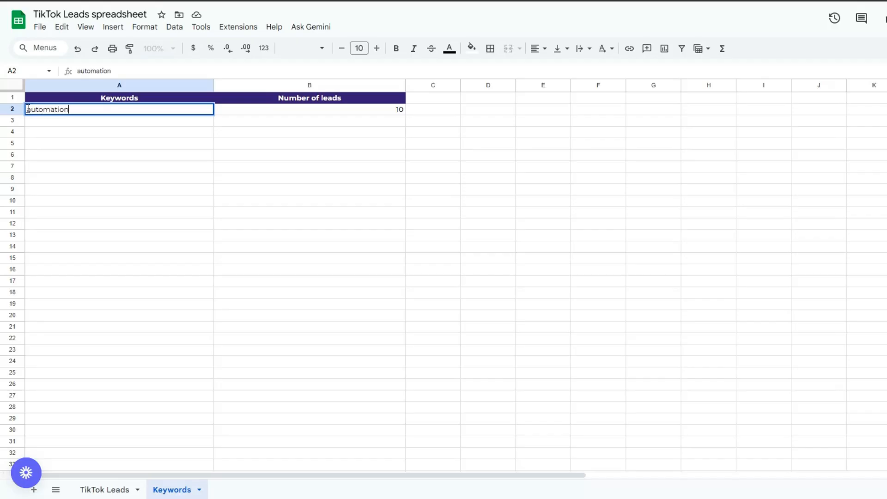
left_click(142, 181)
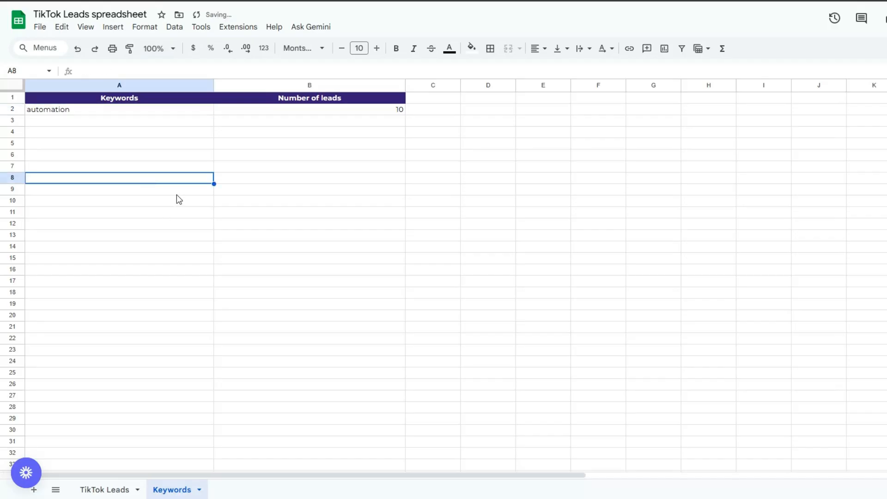
- Return to the TikTok Leads sheet and look over the empty area below the existing leads
left_click(122, 492)
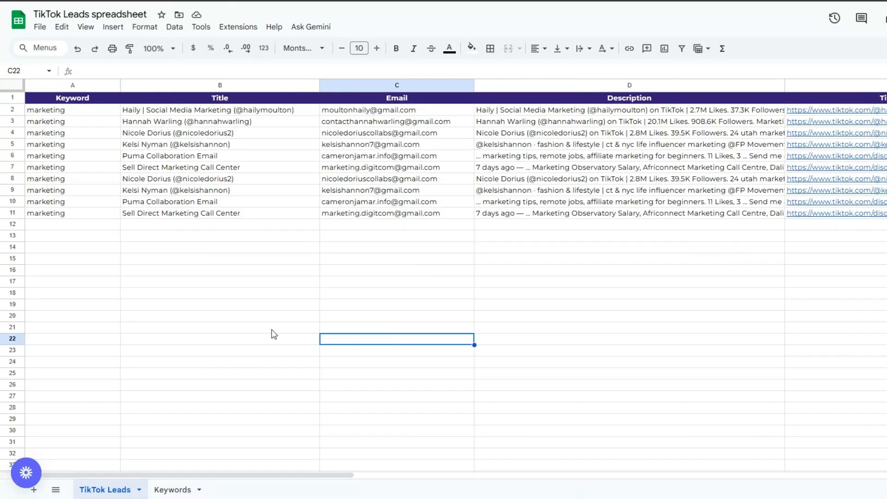
left_click(174, 292)
left_click(355, 289)
left_click(557, 296)
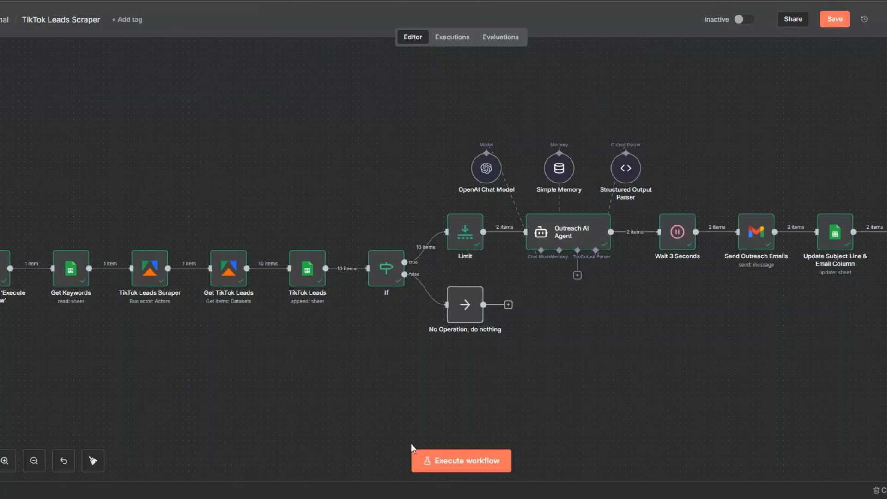
- Switch to n8n, execute the whole TikTok Leads Scraper workflow and save it
left_click(454, 460)
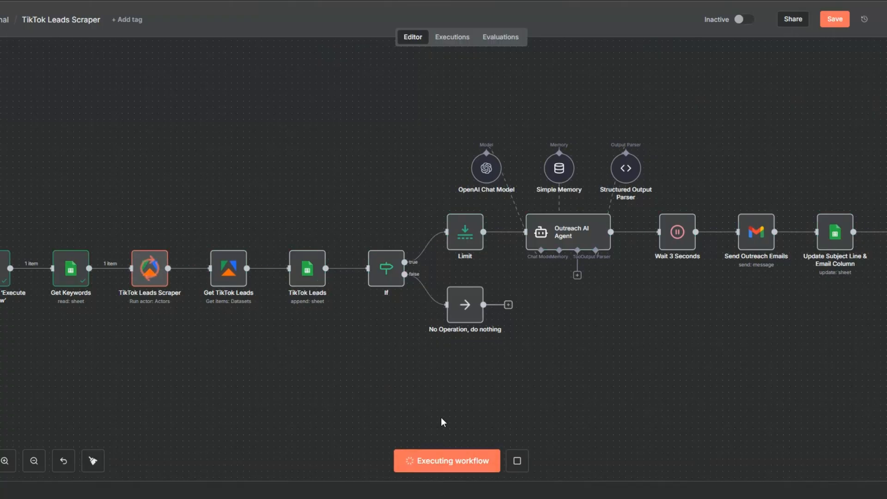
key("ctrl+s")
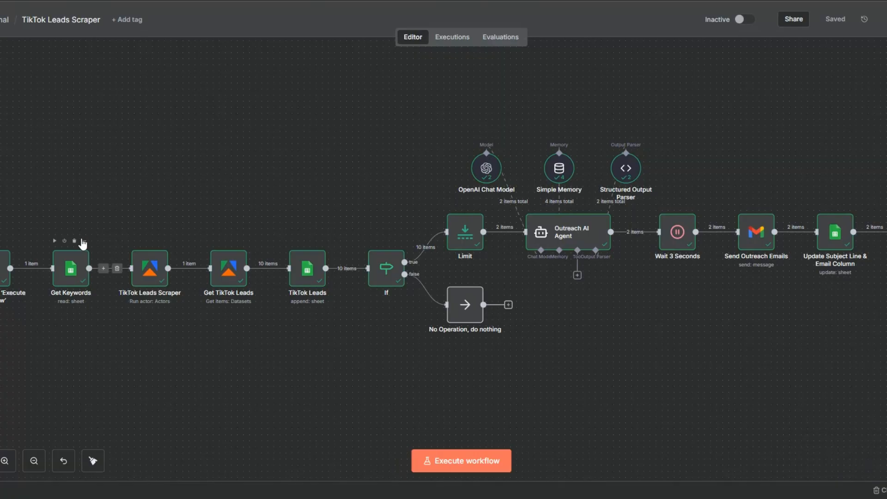
- Open the Get Keywords node, check the keyword and number of leads in its output, and return to the canvas
left_click(84, 241)
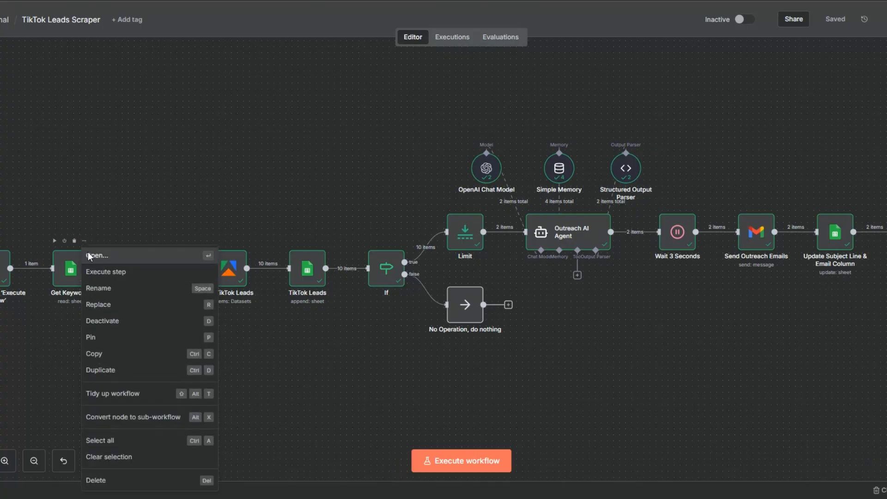
left_click(89, 256)
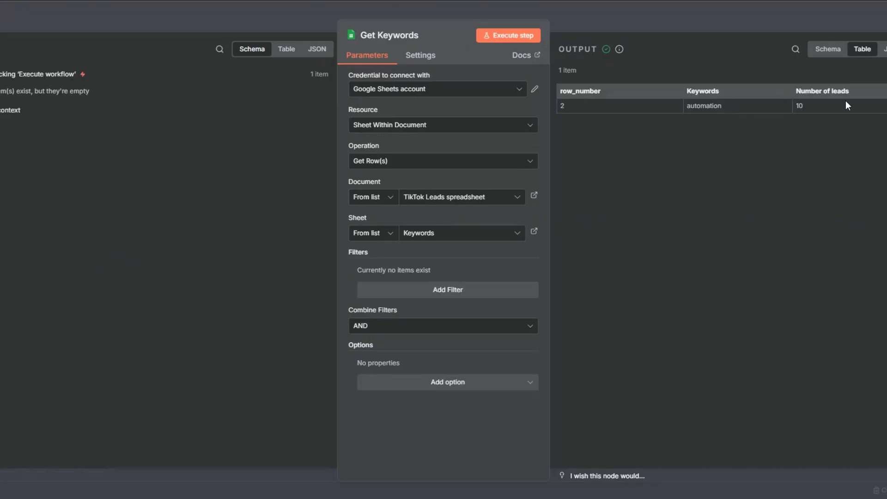
key("Escape")
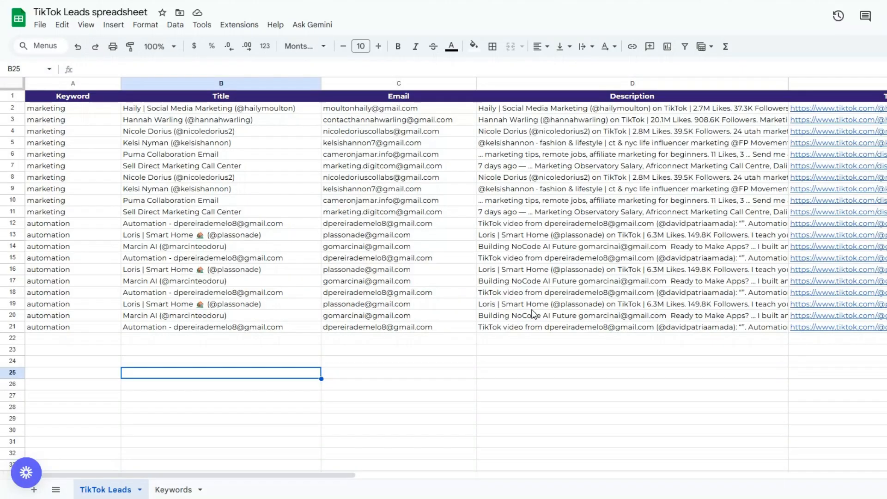
- Switch to the TikTok Leads spreadsheet and examine the title, email, description and profile URL of the automation leads
left_click(91, 247)
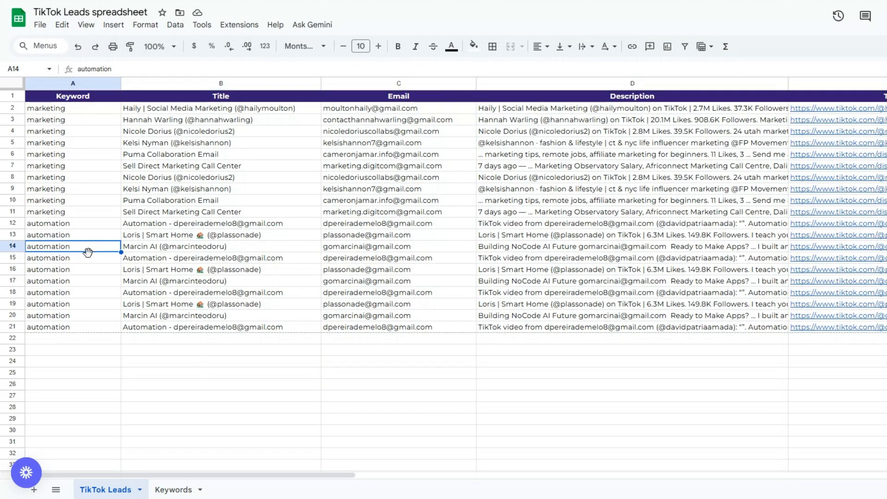
left_click(87, 262)
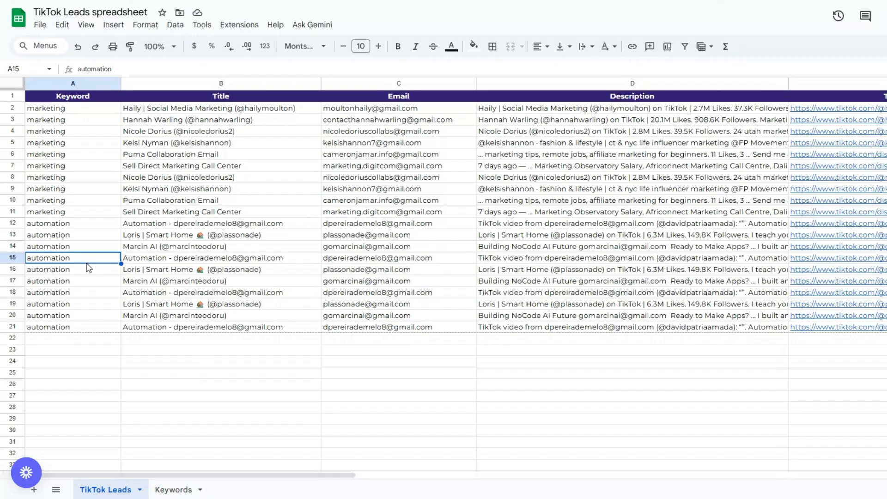
key("Tab")
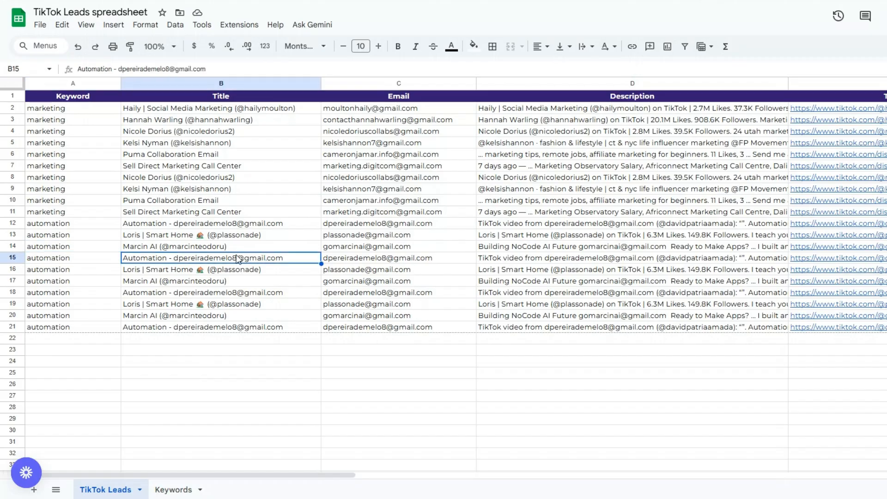
left_click(427, 263)
left_click(572, 268)
left_click(831, 419)
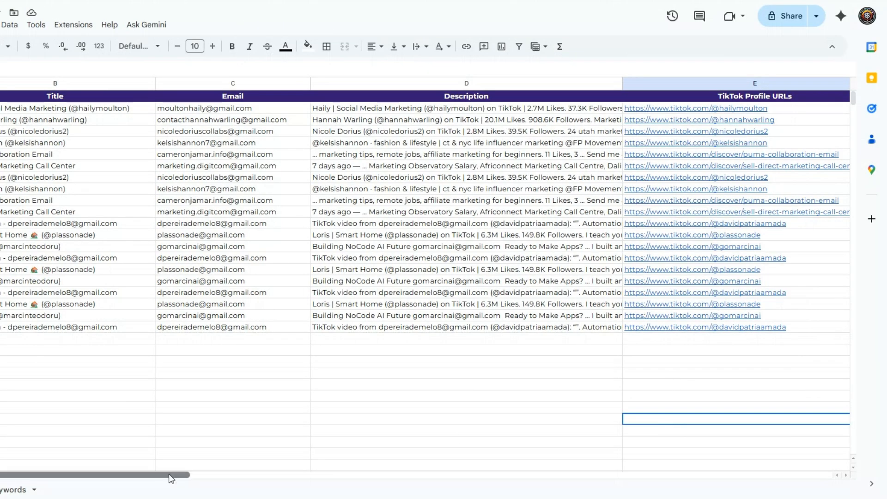
left_click_drag(168, 474, 319, 475)
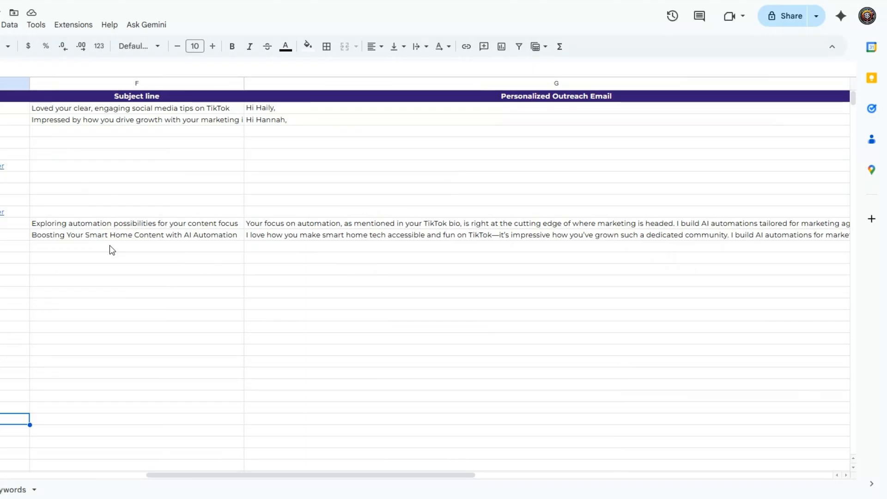
- Read the Subject line and Personalized Outreach Email cells of the first two automation leads in rows 12 and 13
left_click(119, 235)
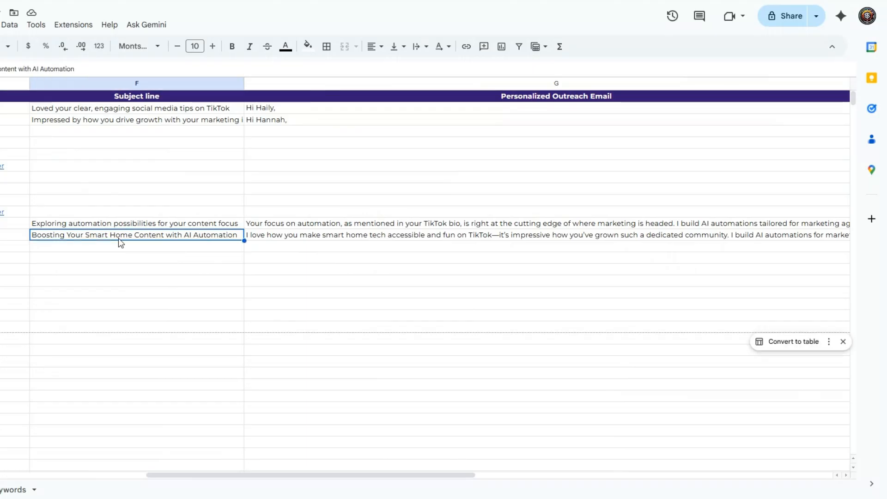
left_click(344, 223)
left_click(343, 234)
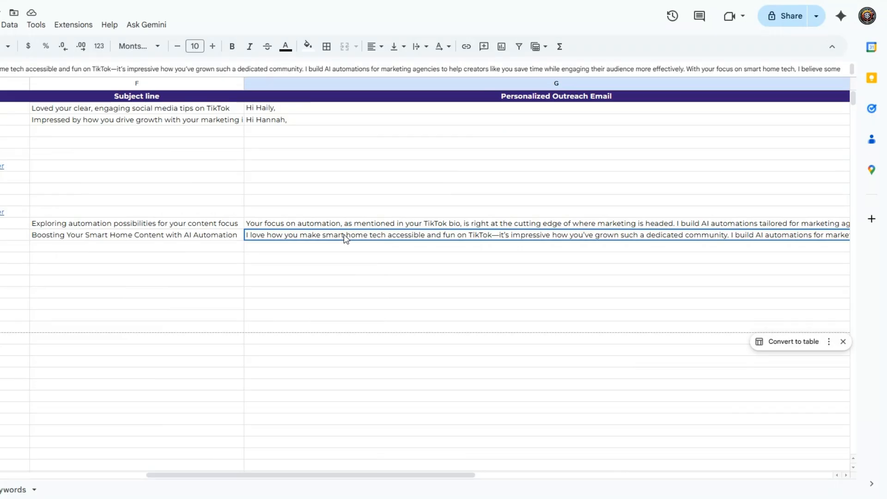
key("Return")
left_click(327, 280)
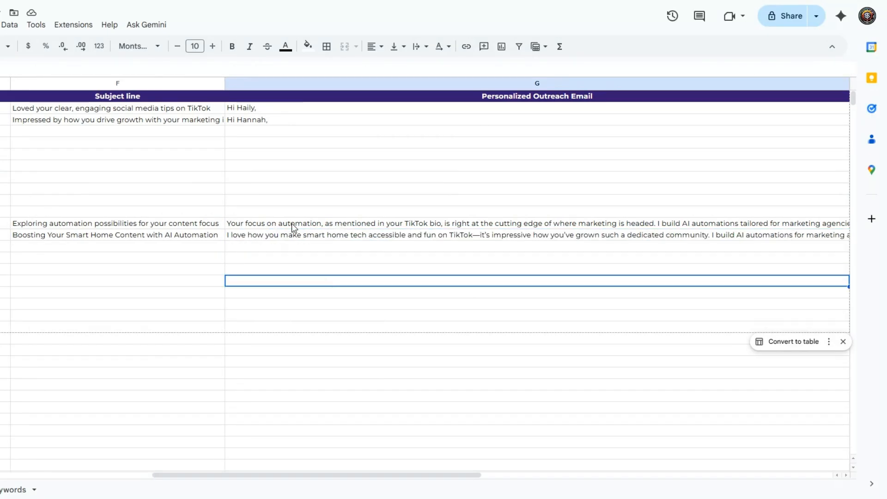
double_click(292, 223)
left_click(289, 263)
left_click(184, 245)
left_click(184, 240)
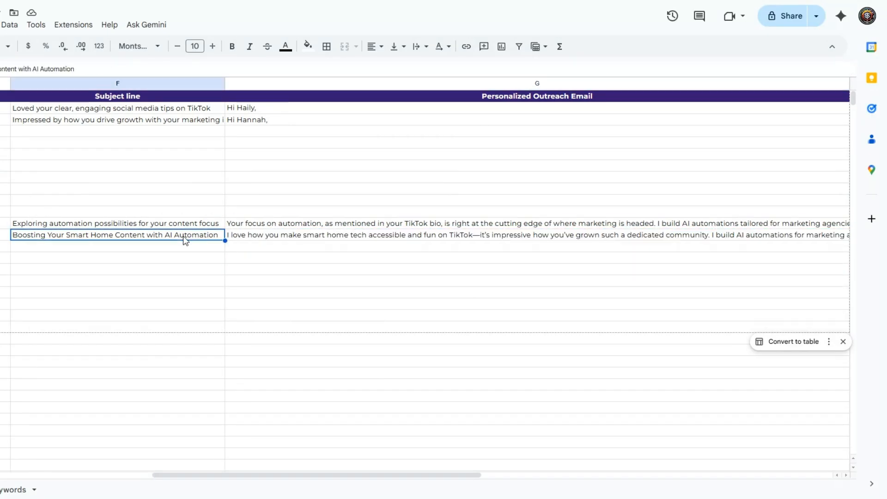
left_click(185, 224)
left_click(261, 225)
double_click(262, 225)
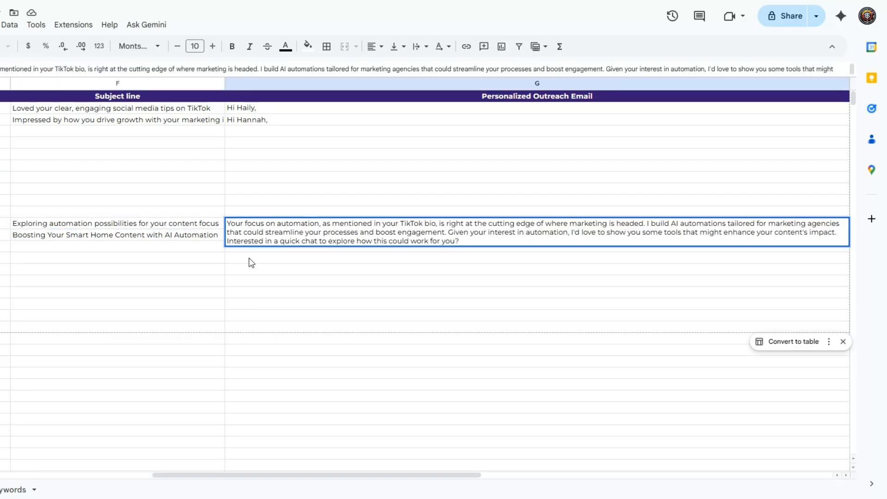
left_click(249, 258)
double_click(256, 236)
left_click(231, 303)
left_click(218, 466)
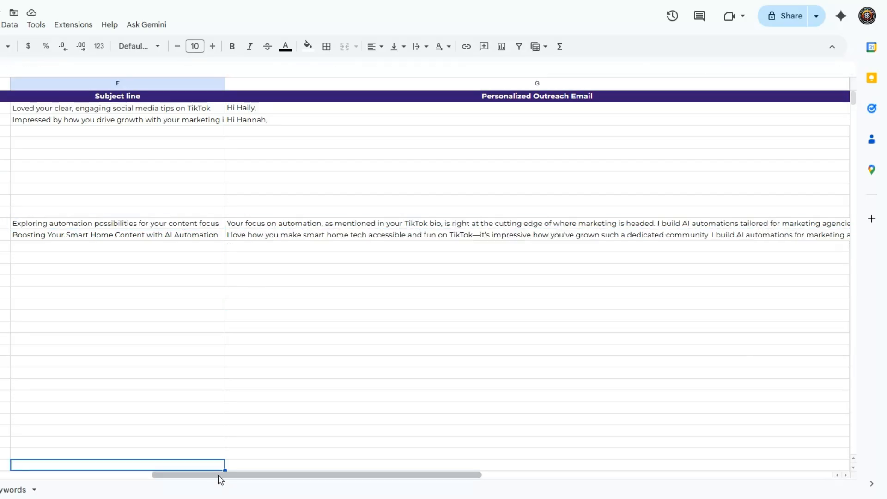
left_click_drag(219, 475, 95, 406)
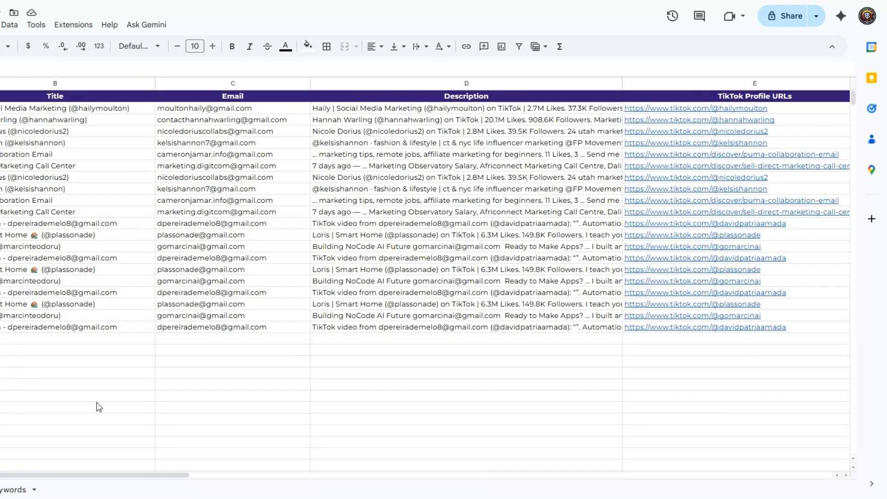